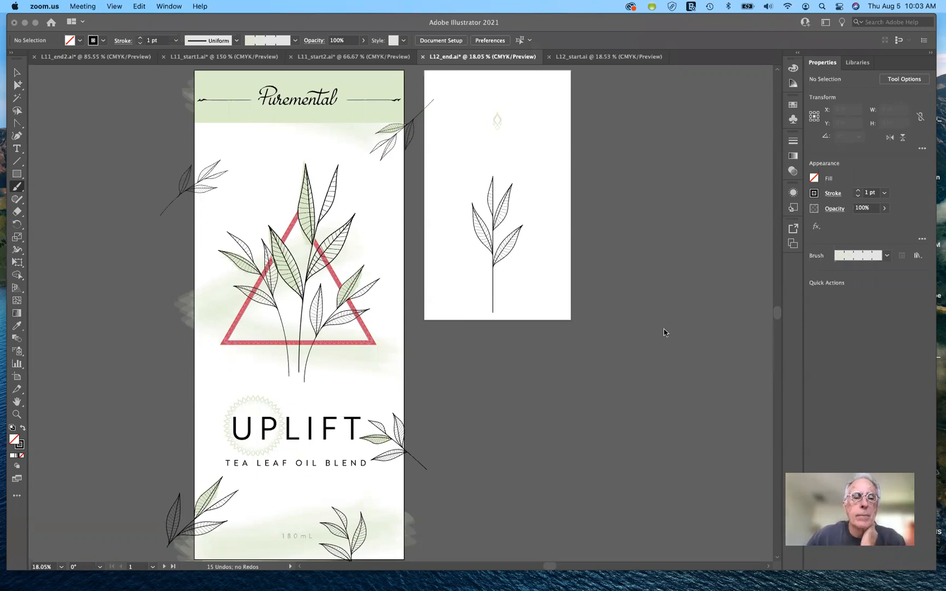
Step: Examine the finished label artwork in L12_end.ai, from the Puremental header through the leaf art to the UPLIFT title
left_click(605, 402)
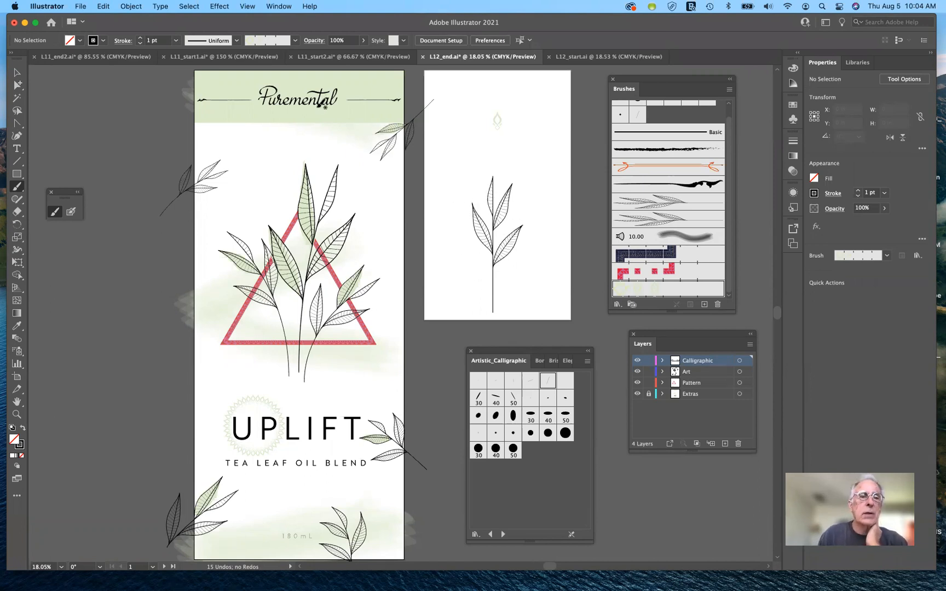
scroll(323, 106, "up", 6)
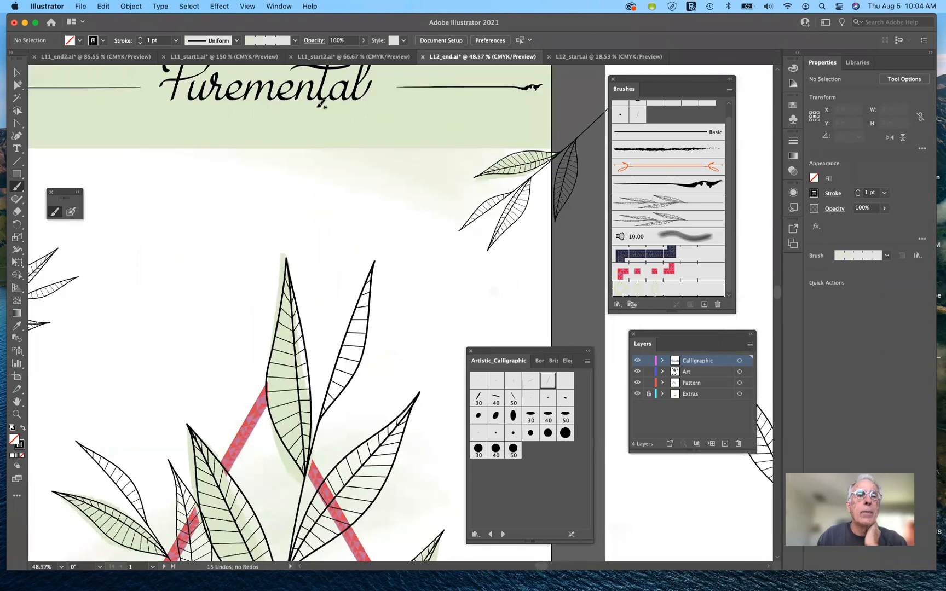
scroll(324, 106, "down", 1)
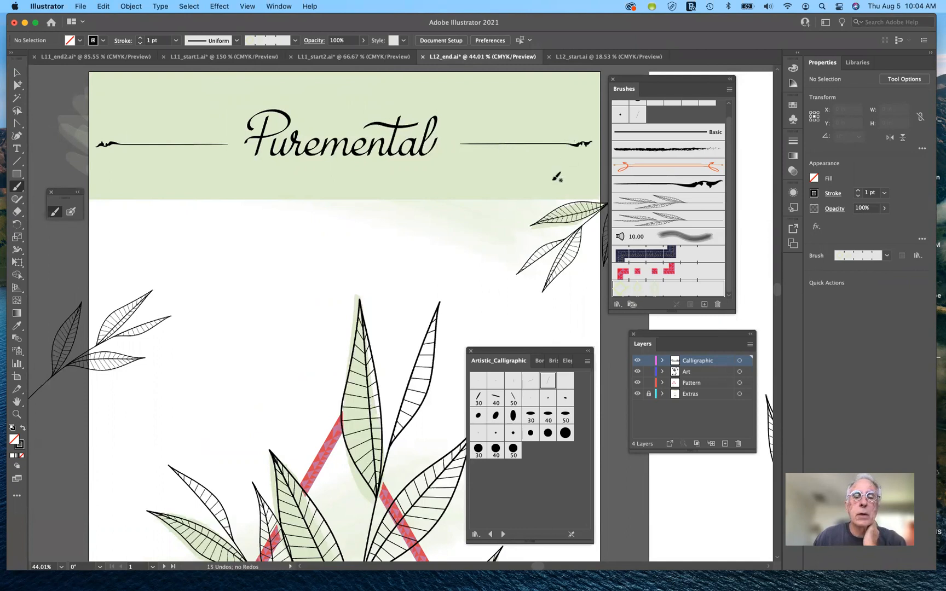
scroll(445, 265, "down", 10)
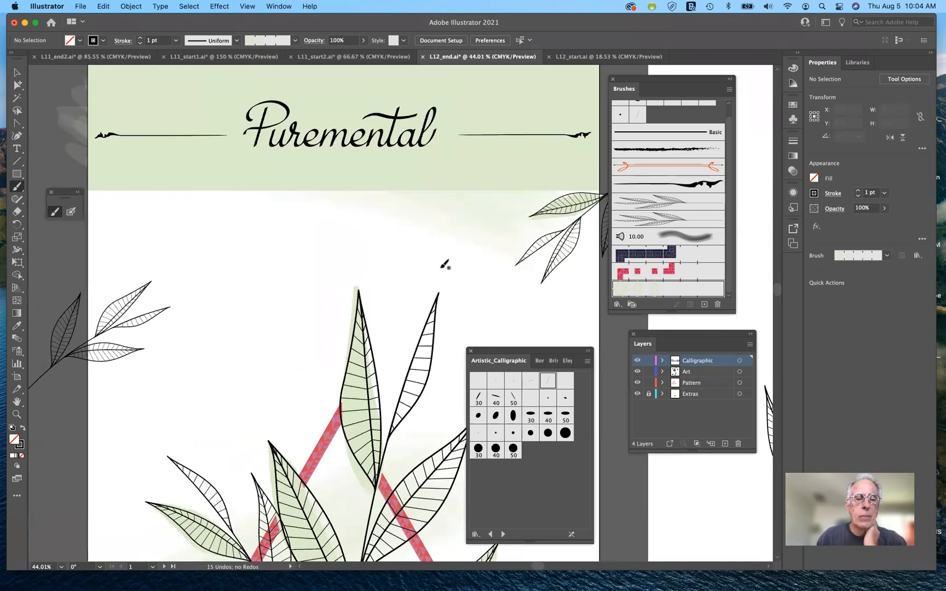
scroll(445, 265, "down", 5)
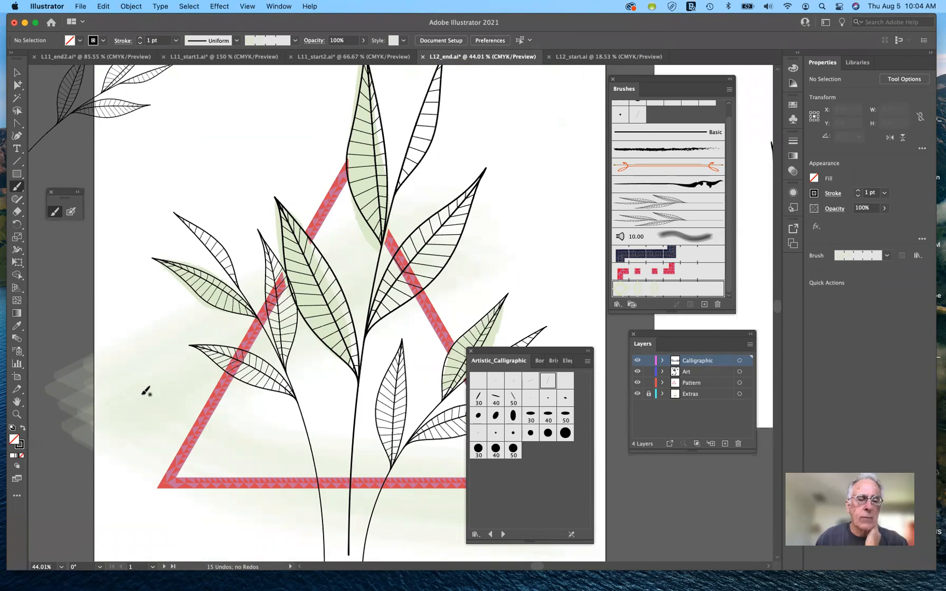
scroll(146, 391, "down", 5)
scroll(143, 389, "down", 3)
scroll(136, 418, "down", 3)
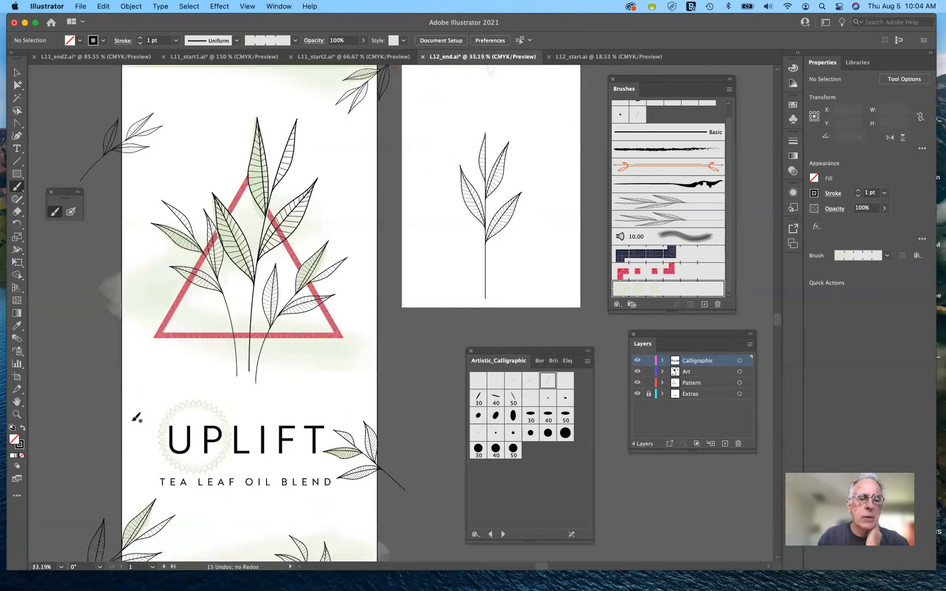
scroll(136, 419, "up", 2)
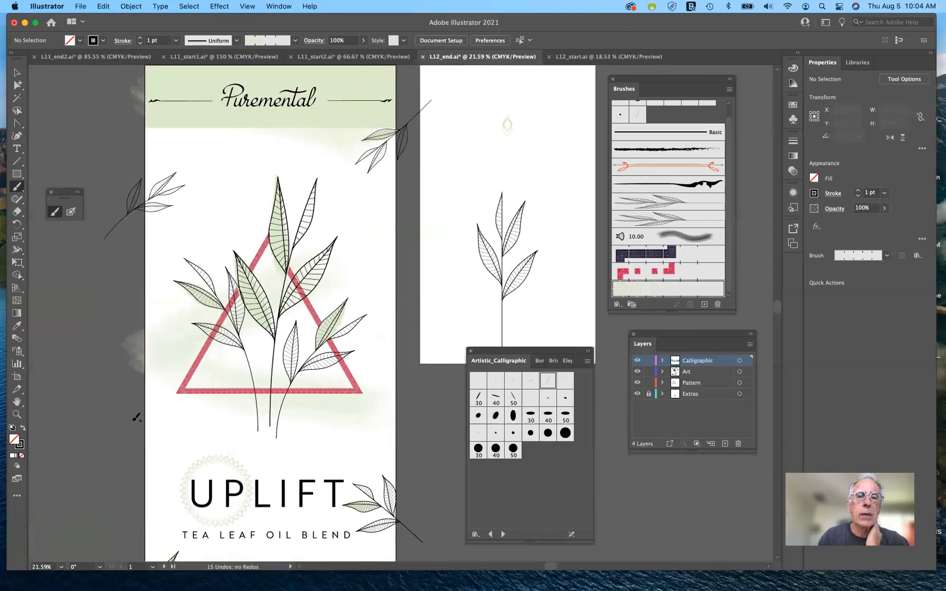
scroll(136, 419, "up", 1)
scroll(137, 419, "down", 2)
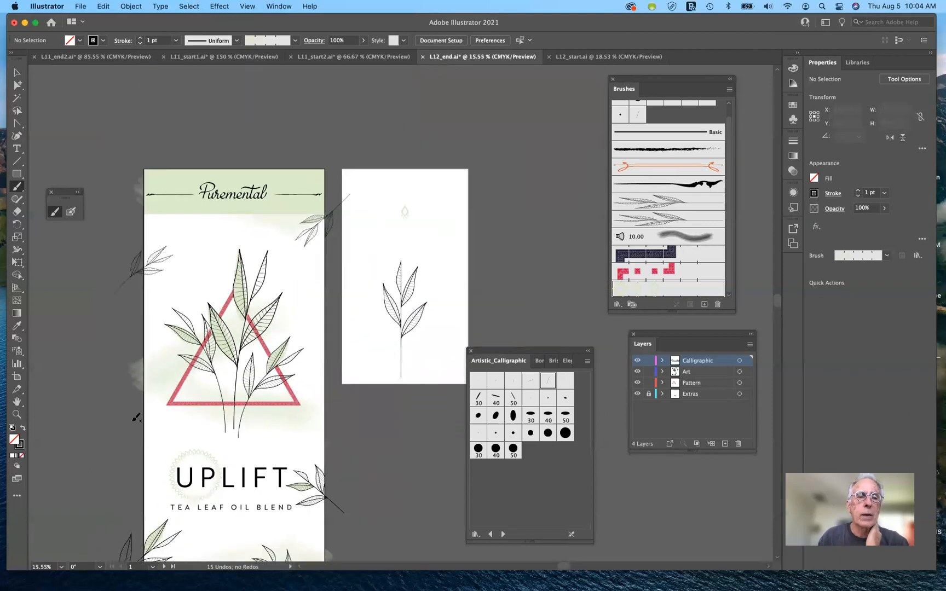
scroll(136, 418, "up", 1)
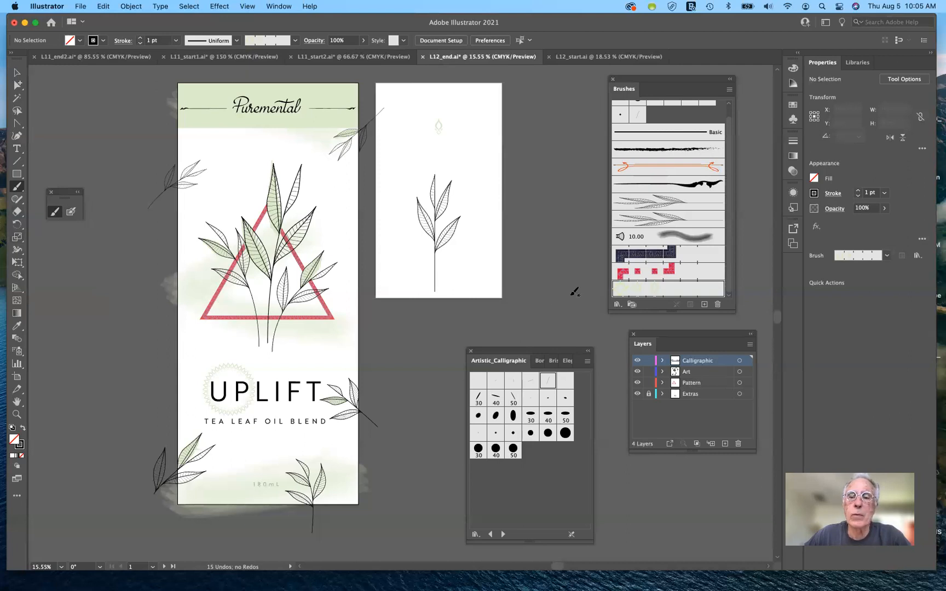
Step: Activate the Paintbrush tool, review the document's brushes and browse the available brush library categories
left_click(18, 191)
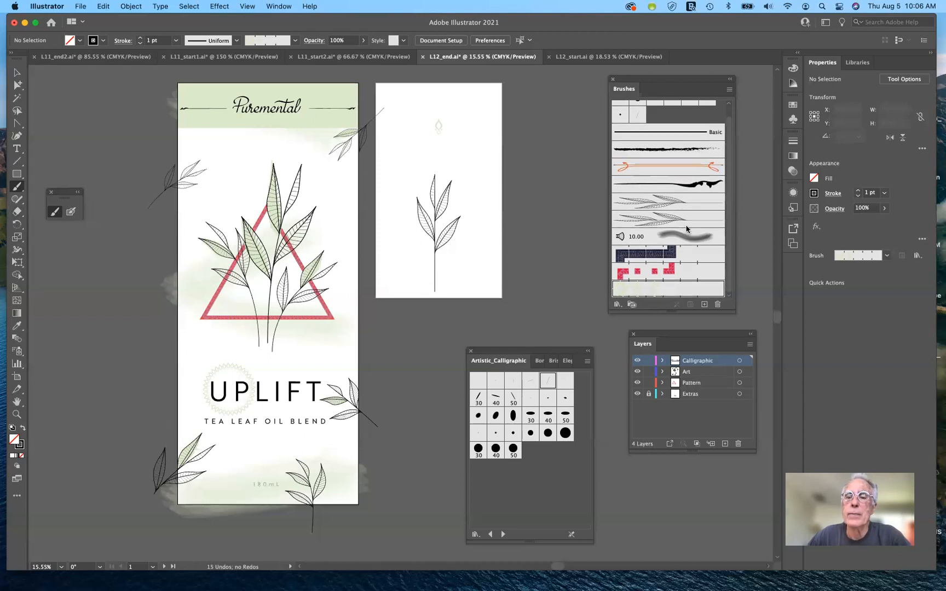
scroll(688, 229, "up", 2)
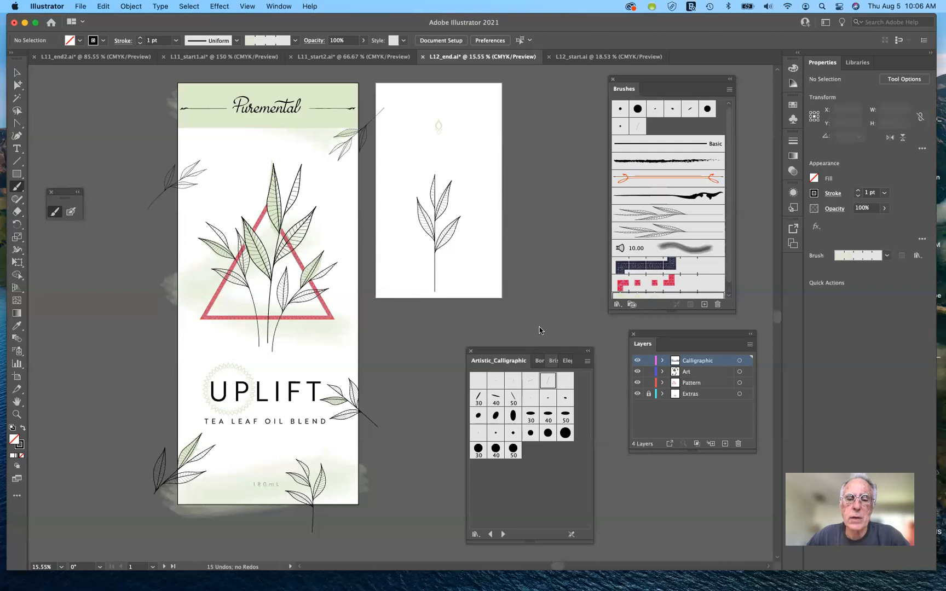
left_click_drag(540, 351, 528, 331)
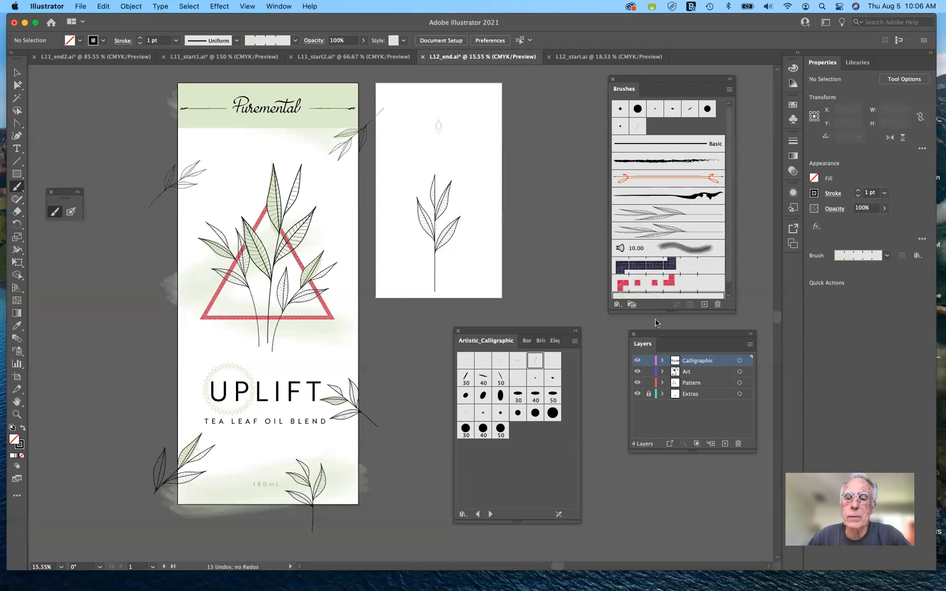
left_click(618, 307)
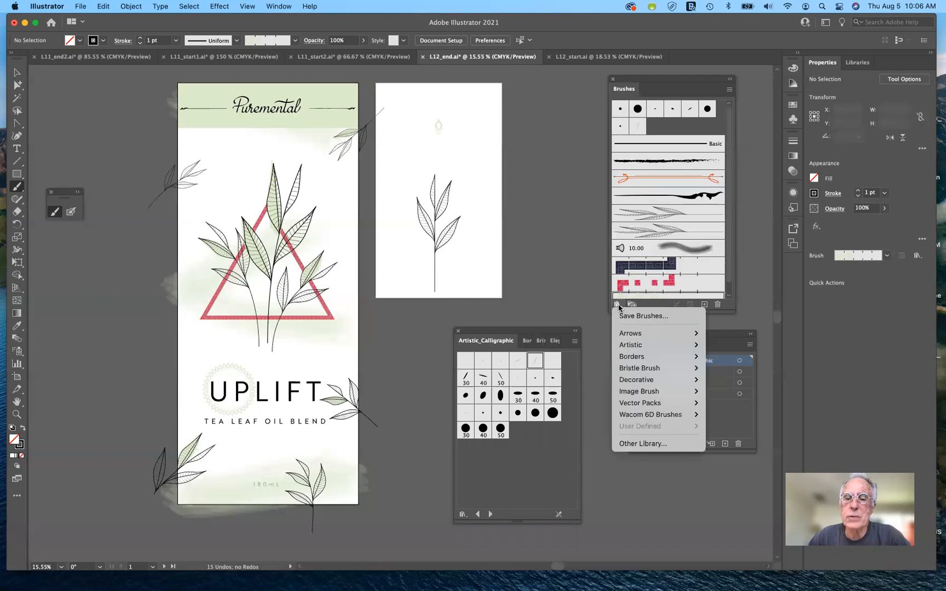
mouse_move(629, 336)
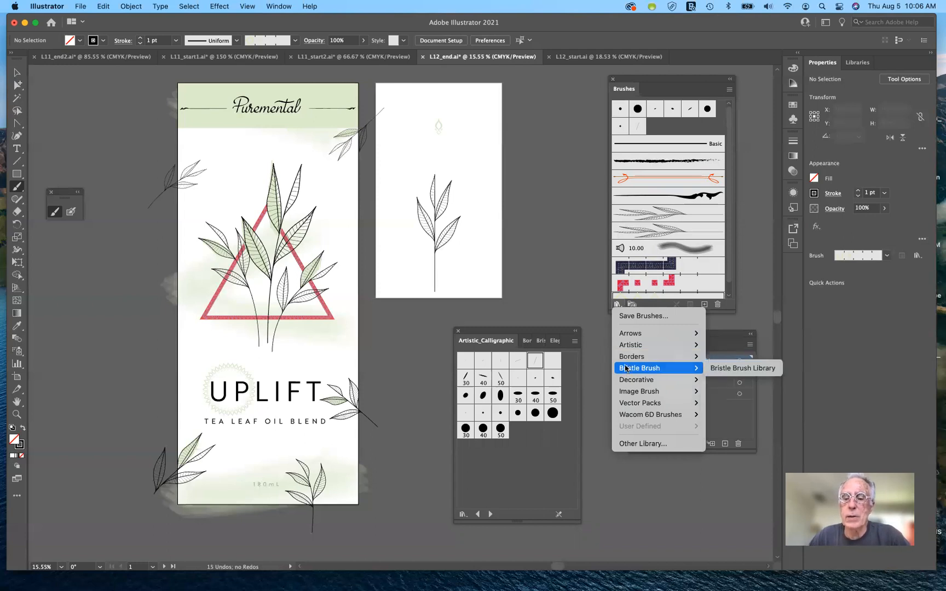
left_click(578, 273)
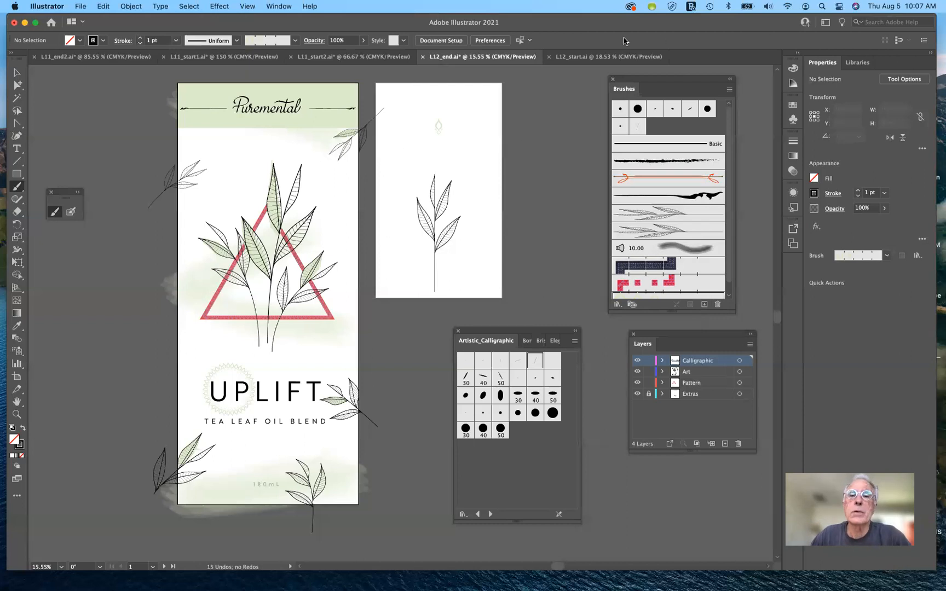
Step: Switch to the L12_start.ai document and bring its label artwork into view
left_click(597, 57)
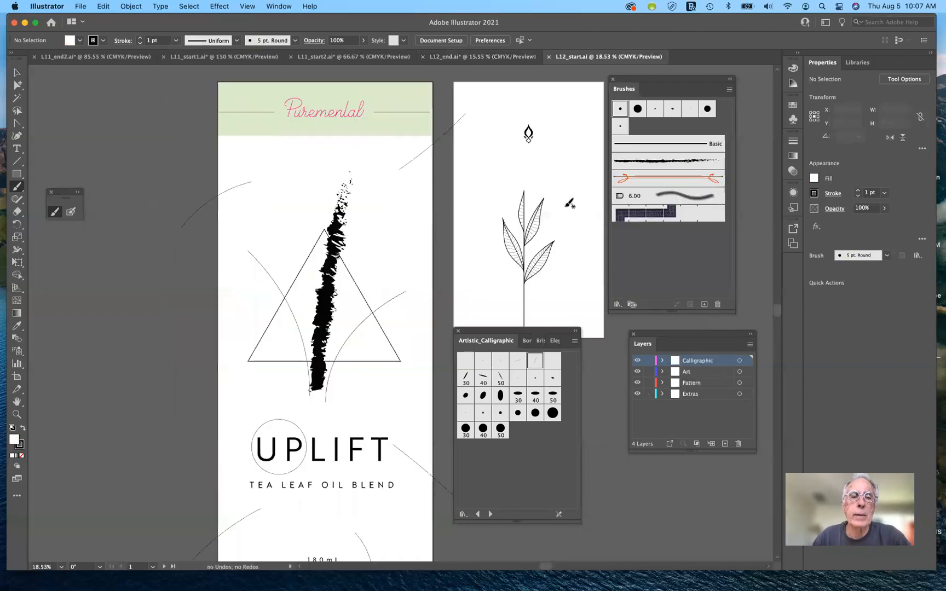
scroll(570, 204, "right", 3)
scroll(570, 204, "down", 1)
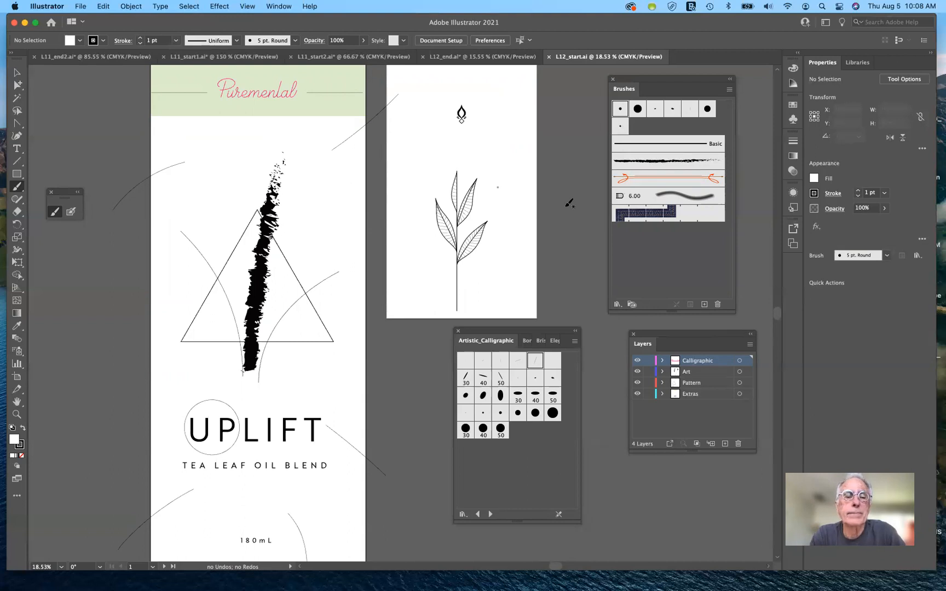
Step: Replace the rough charcoal brush on the thick curved path crossing the triangle with the Basic brush
left_click(16, 73)
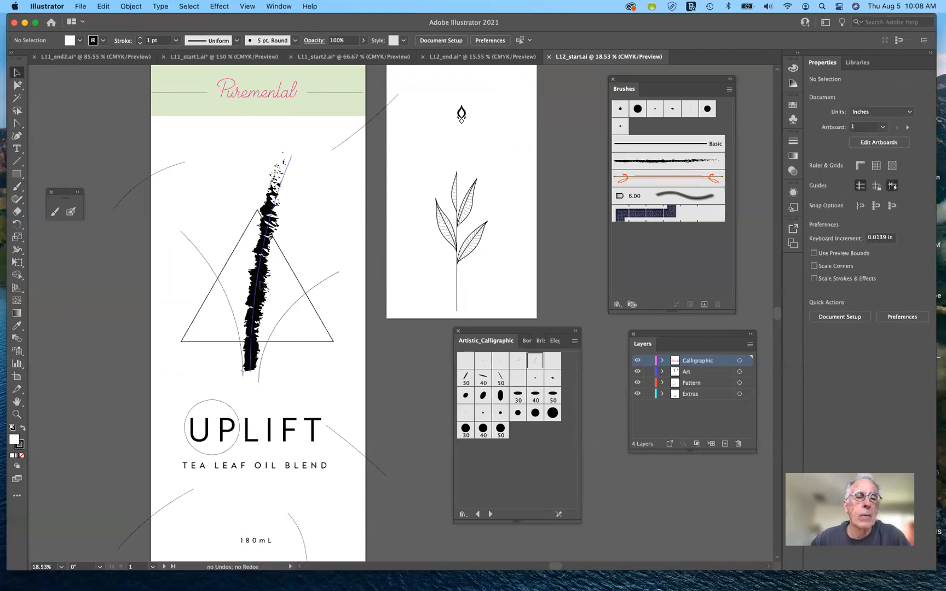
left_click(260, 274)
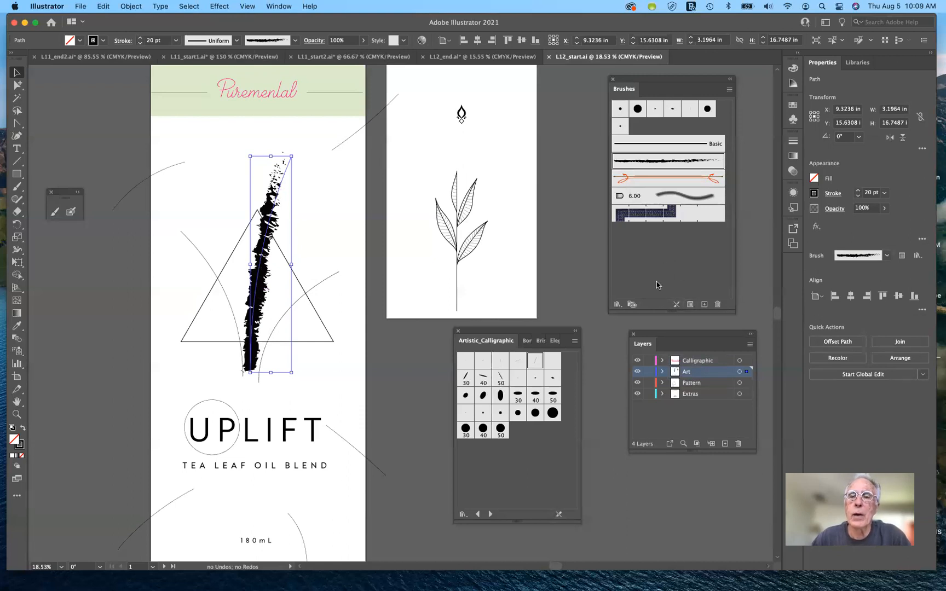
left_click(676, 305)
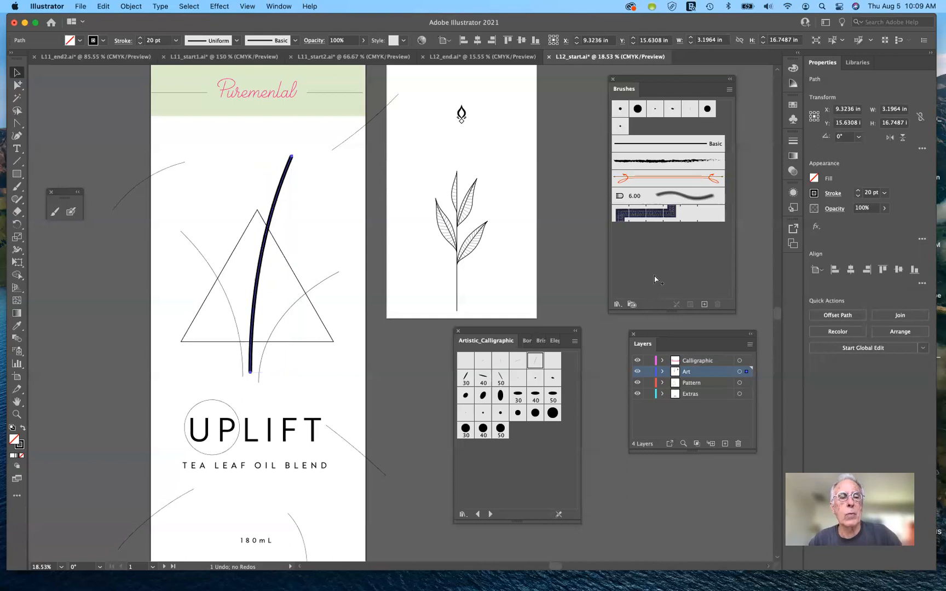
key("super+z")
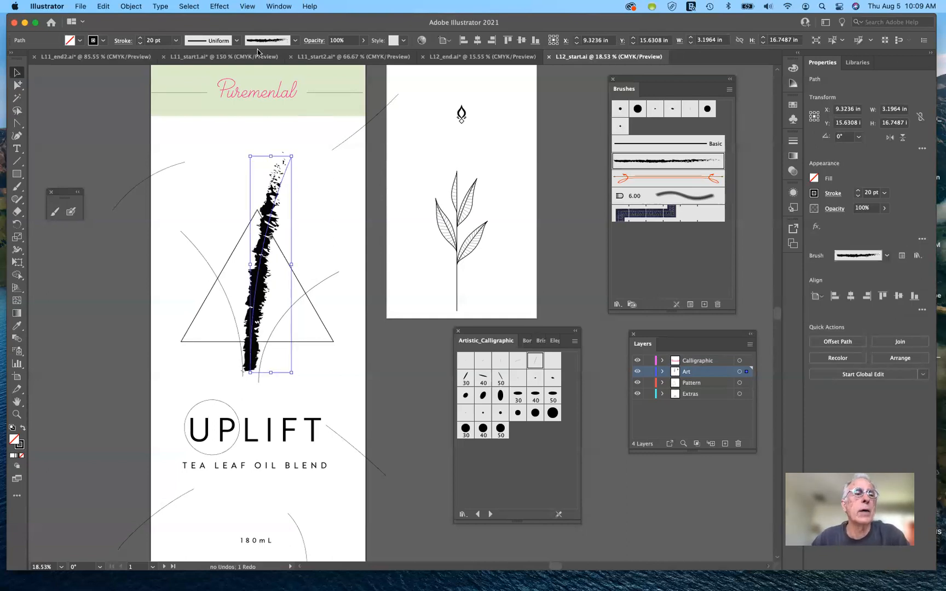
left_click(296, 42)
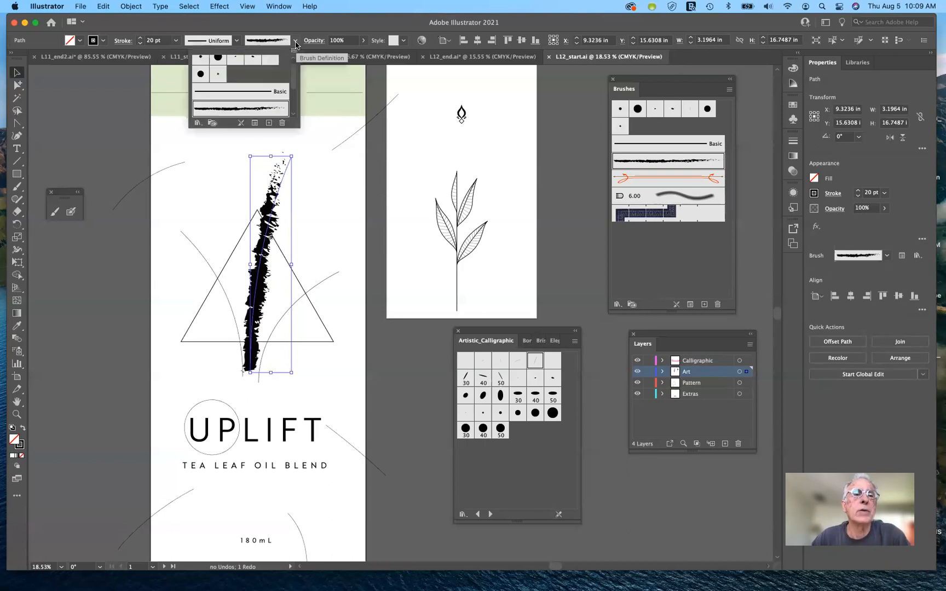
left_click(253, 92)
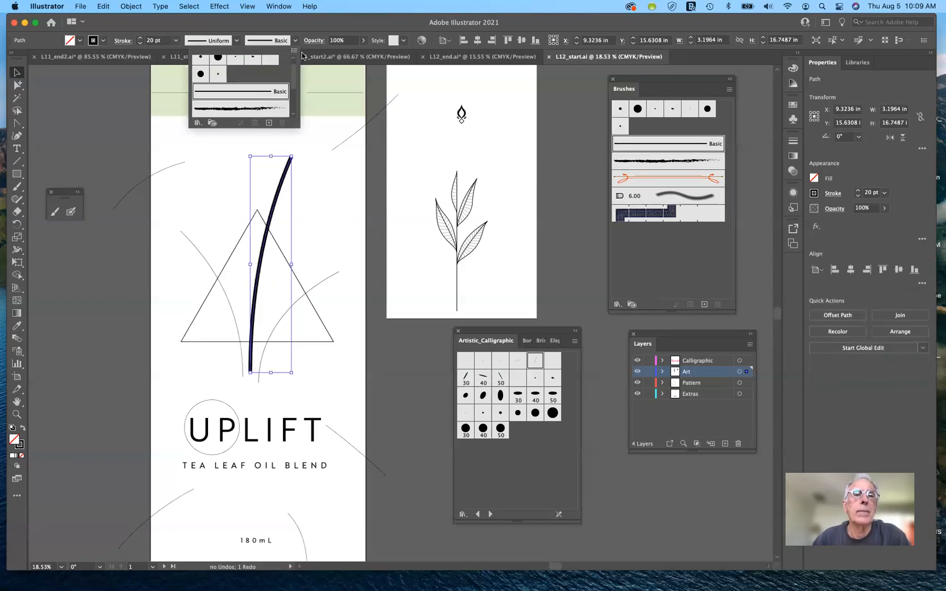
left_click(300, 26)
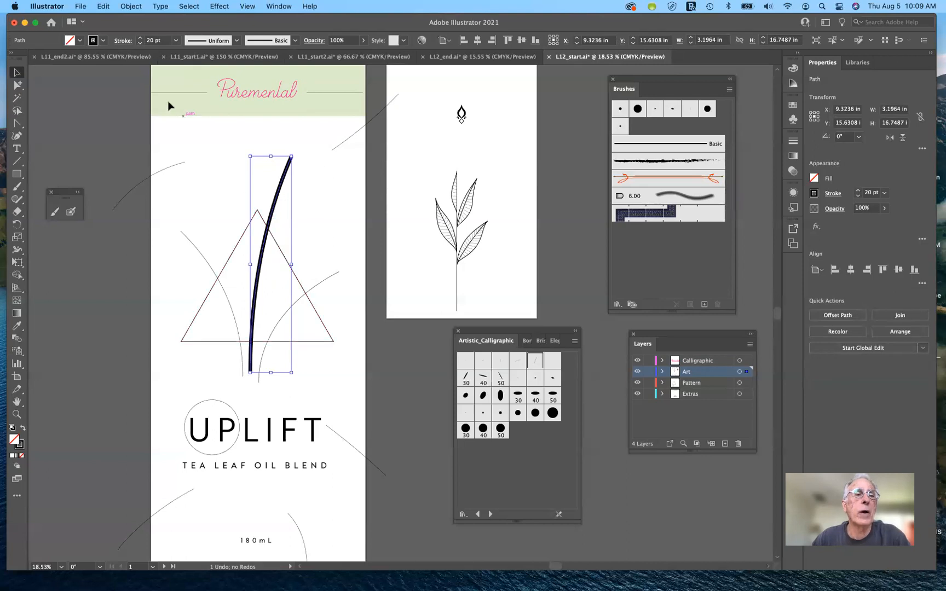
Step: Reduce the stroke weight of the curved path crossing the triangle to 4 pt
left_click(141, 44)
left_click(141, 44)
left_click(141, 45)
left_click(141, 45)
left_click(140, 44)
left_click(141, 44)
left_click(141, 45)
left_click(140, 44)
left_click(141, 45)
left_click(141, 45)
left_click(141, 44)
left_click(141, 44)
left_click(141, 44)
left_click(140, 45)
left_click(141, 45)
left_click(140, 45)
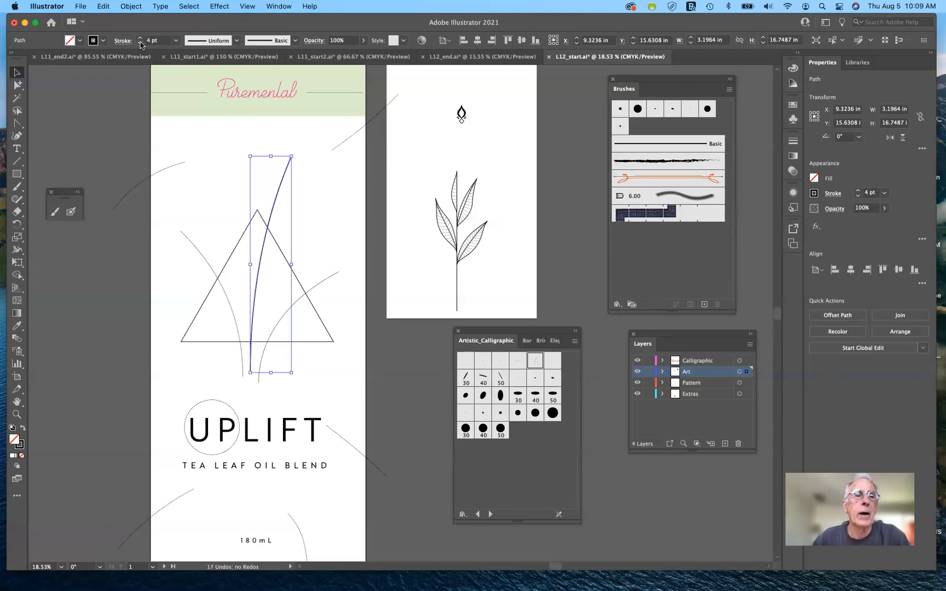
left_click(140, 45)
left_click(141, 38)
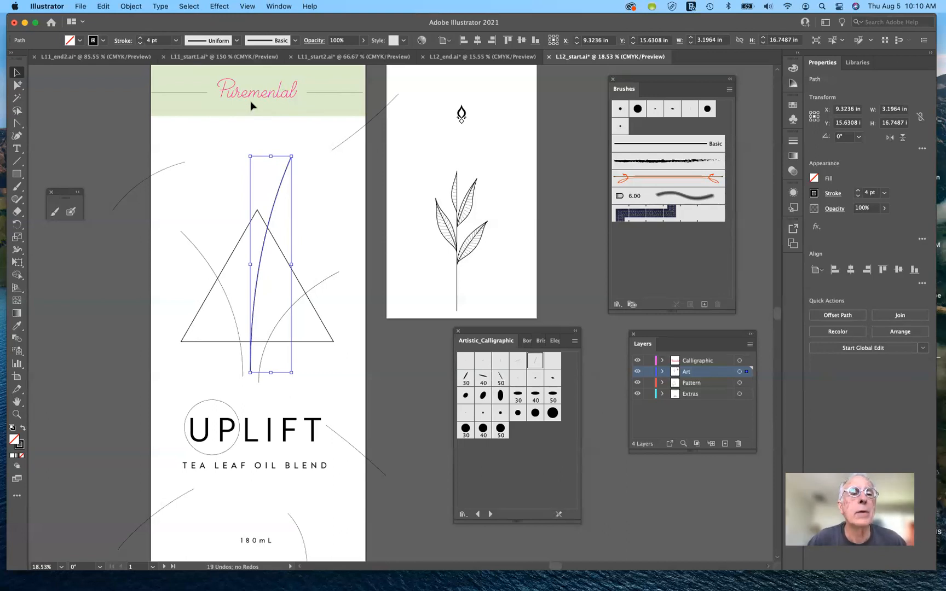
Step: Apply the 5 pt. Flat brush from the Artistic_Calligraphic library to the Puremental lettering group in the label's header
scroll(251, 101, "up", 5)
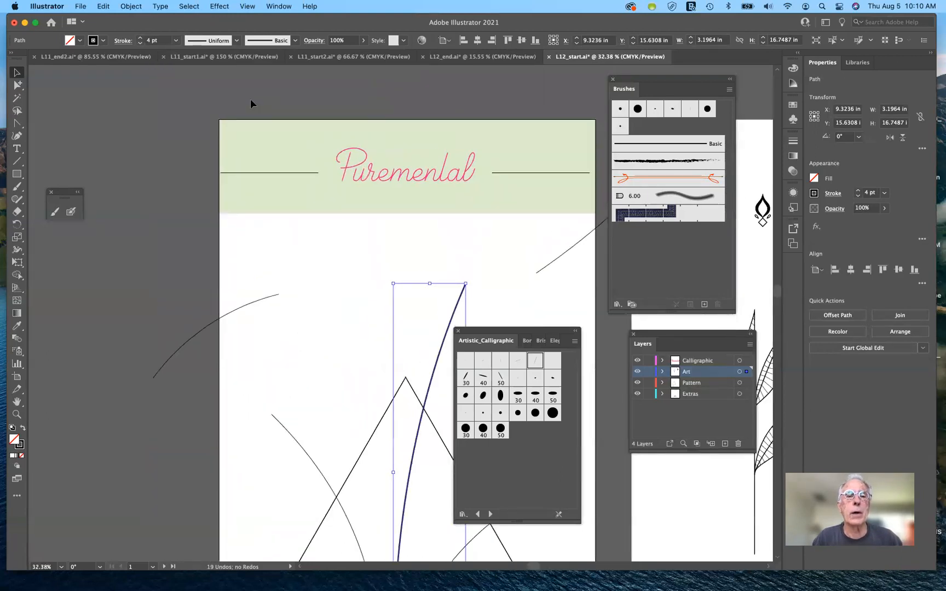
scroll(251, 98, "up", 5)
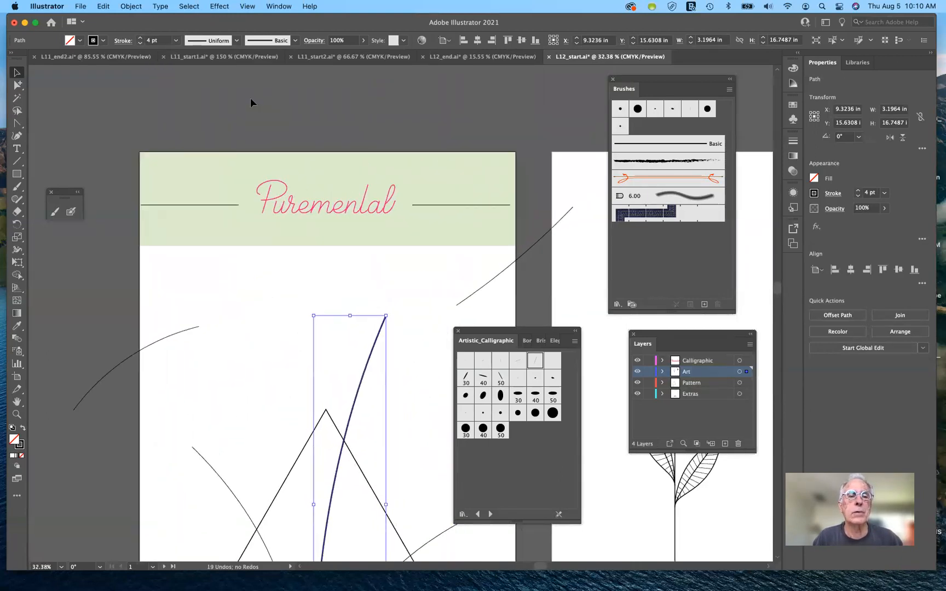
scroll(251, 100, "down", 3)
scroll(251, 100, "right", 1)
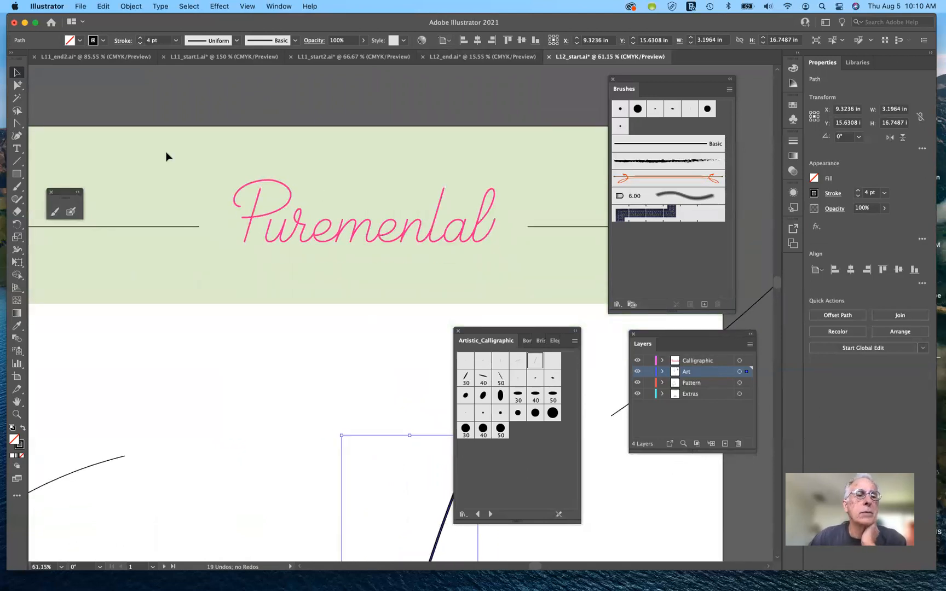
left_click(290, 236)
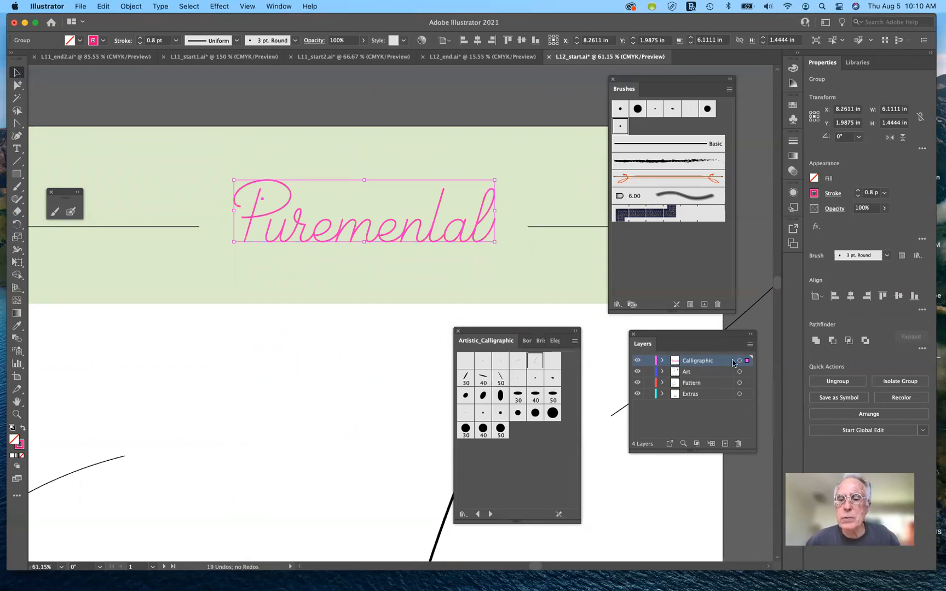
left_click(616, 306)
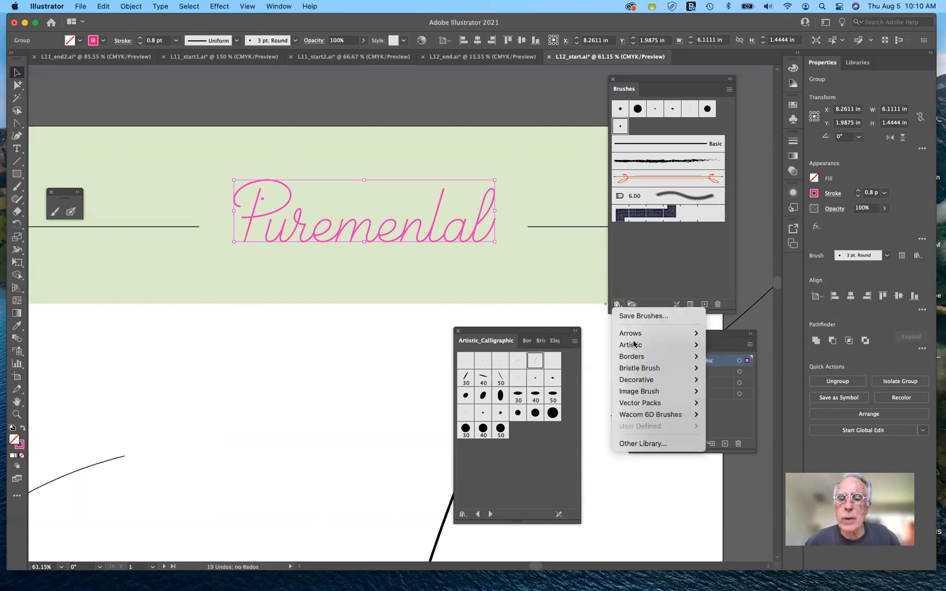
mouse_move(635, 346)
left_click(594, 303)
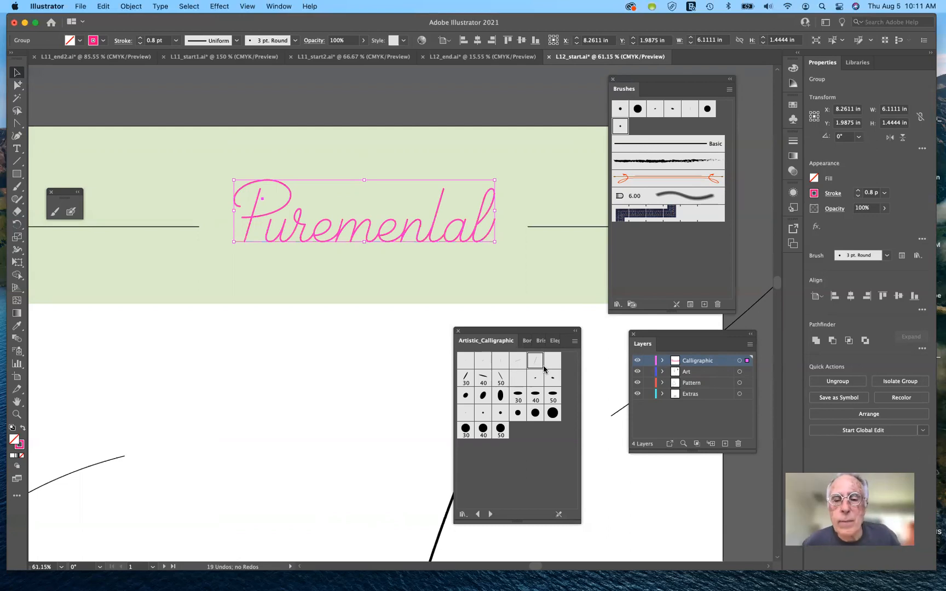
left_click(505, 365)
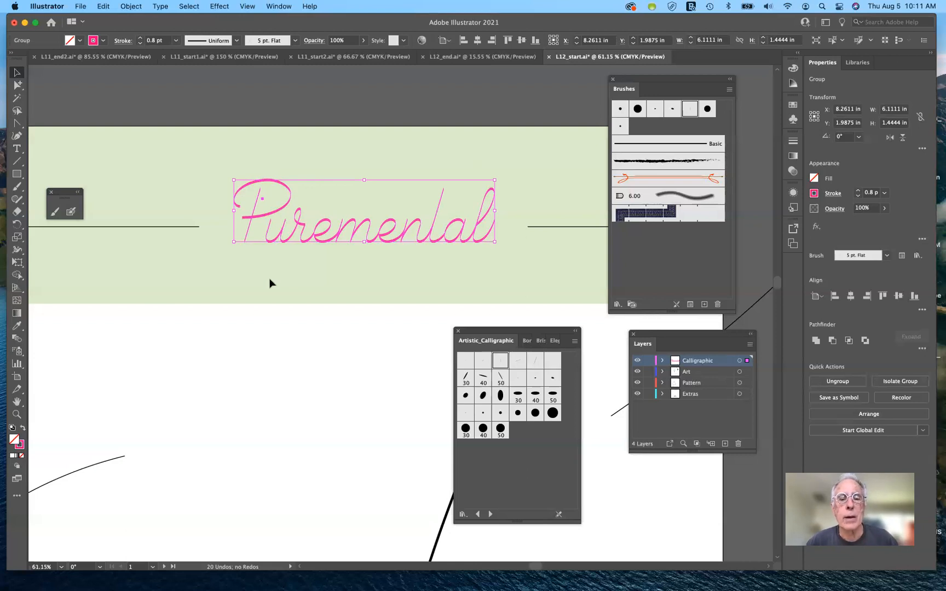
Step: Set the stroke weight of the Puremental lettering to 2 pt
left_click(859, 190)
left_click(858, 191)
left_click(858, 191)
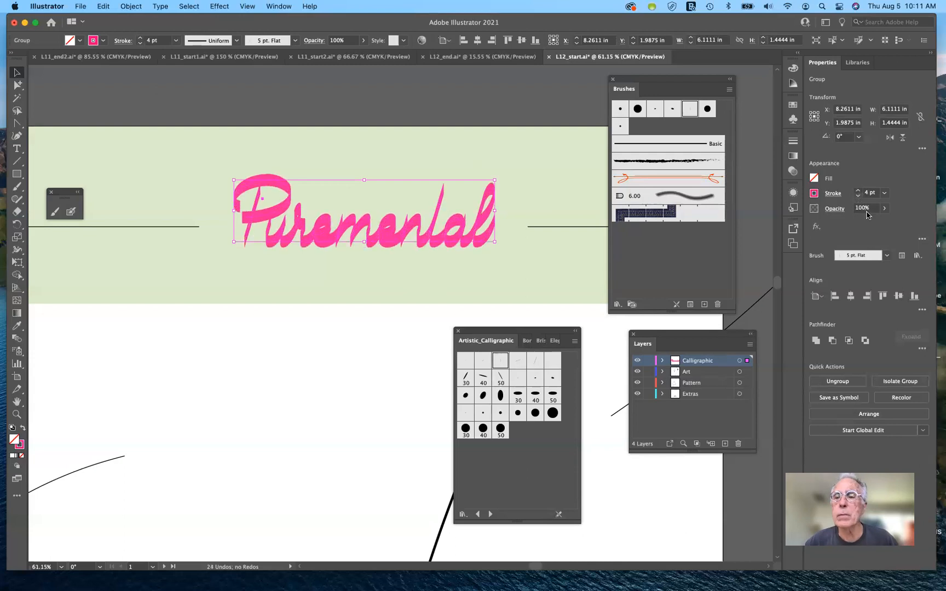
left_click(859, 196)
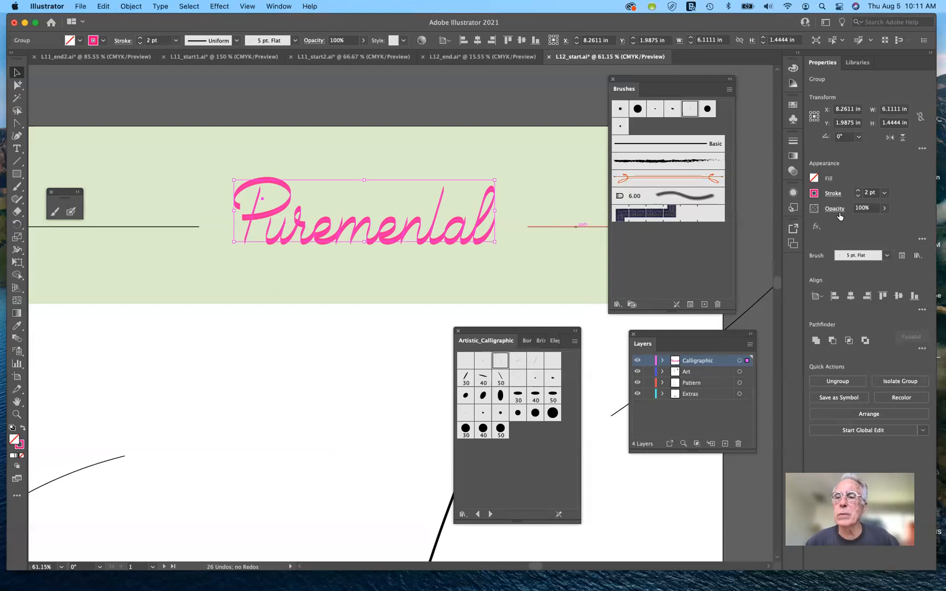
Step: Change the stroke color of the Puremental lettering to black
left_click(815, 194)
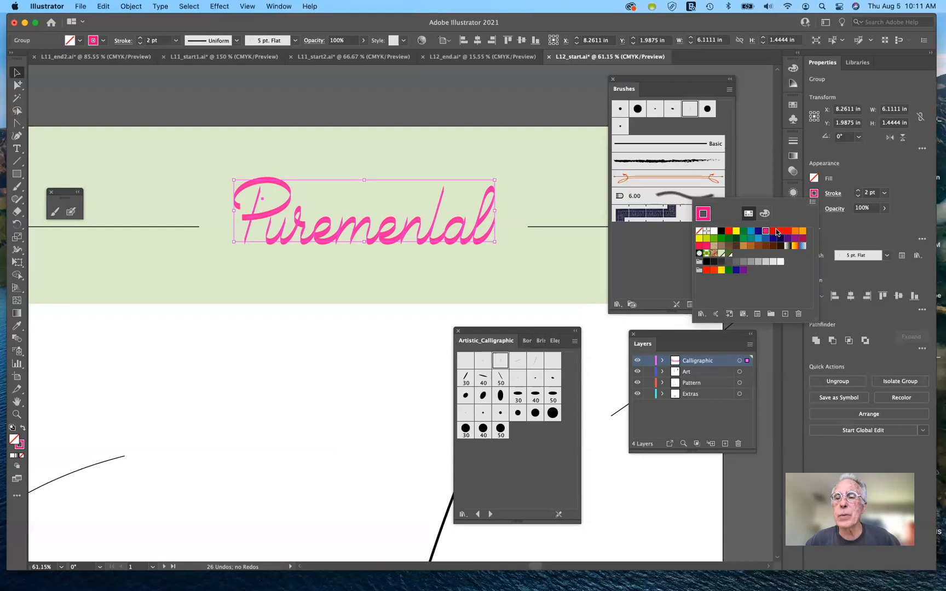
left_click(722, 234)
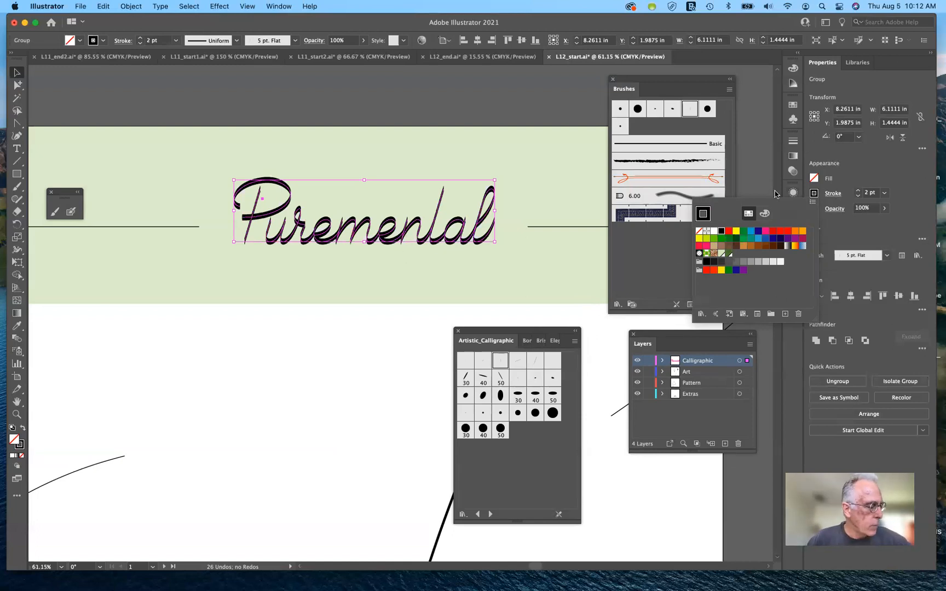
left_click(672, 254)
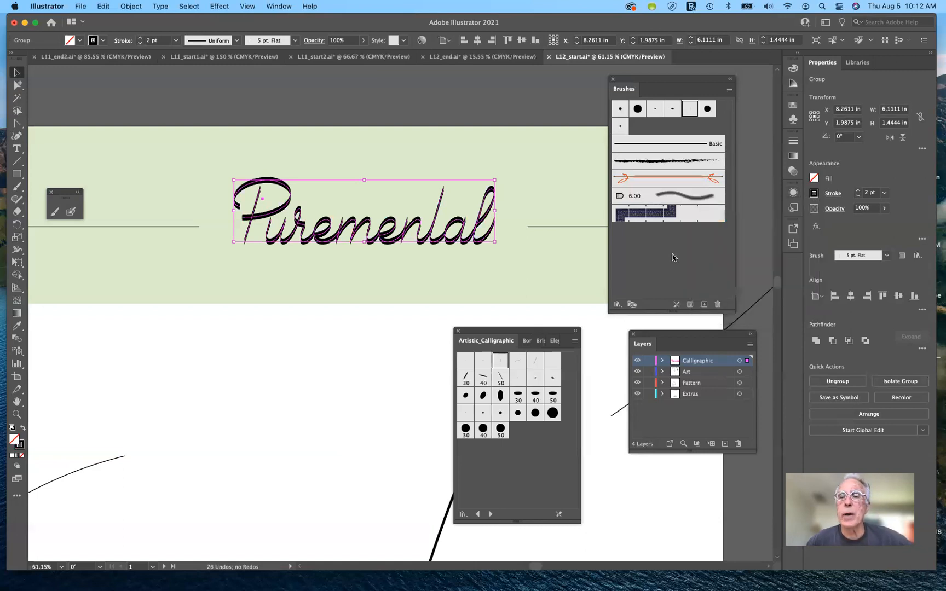
Step: Edit the 5 pt. Flat brush to a 31° angle and 8 pt size, applying the changes to the existing strokes
double_click(691, 111)
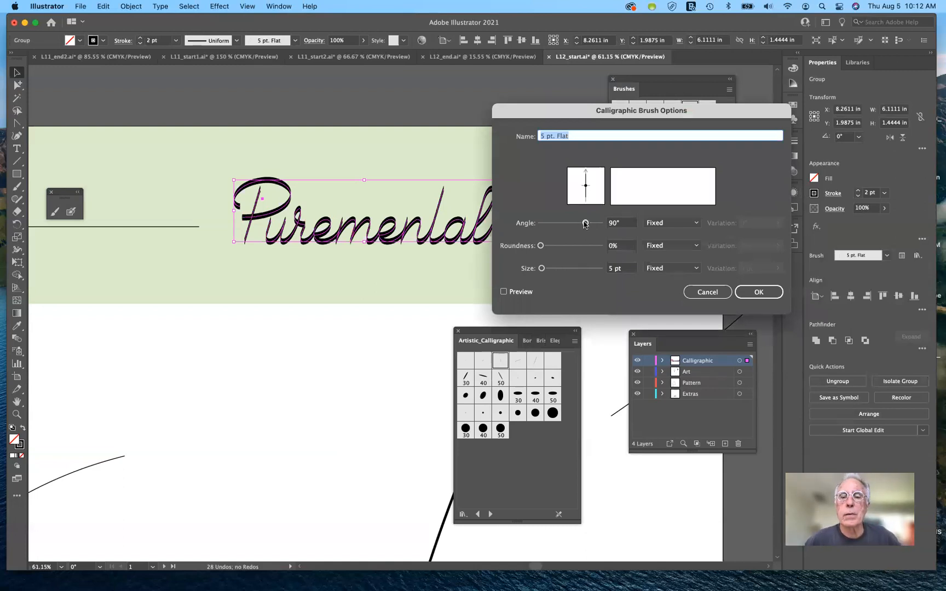
left_click_drag(585, 224, 579, 224)
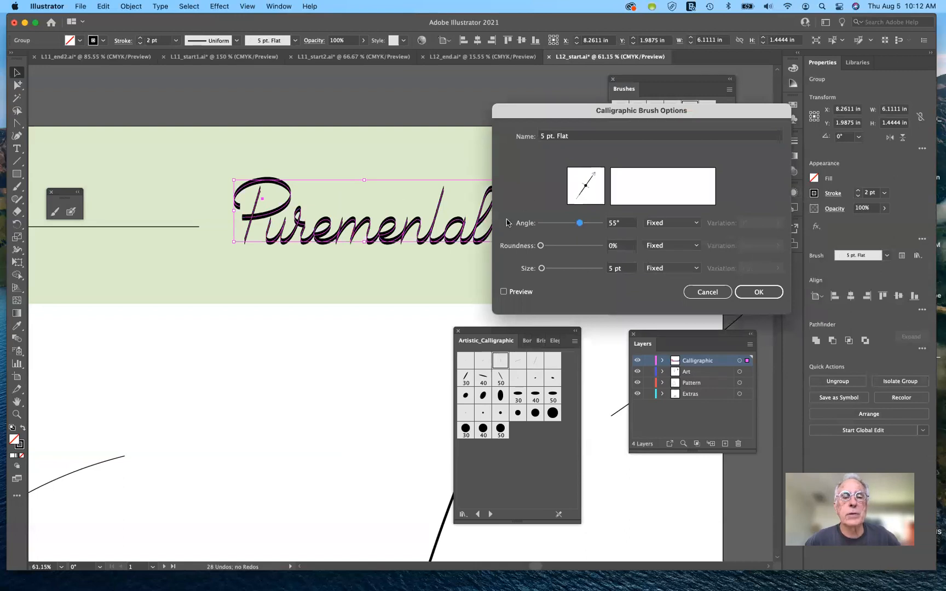
left_click_drag(582, 226, 578, 225)
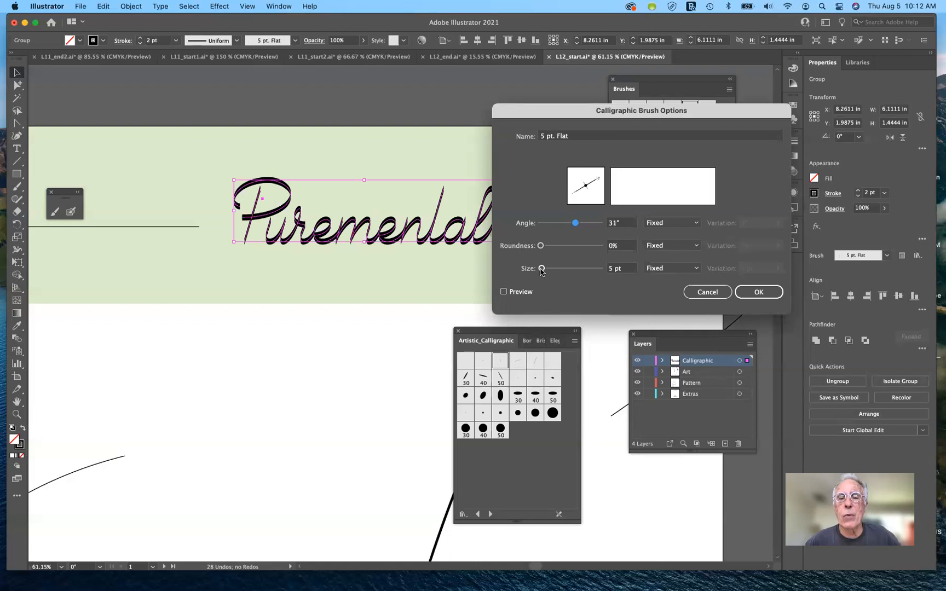
left_click_drag(541, 270, 543, 271)
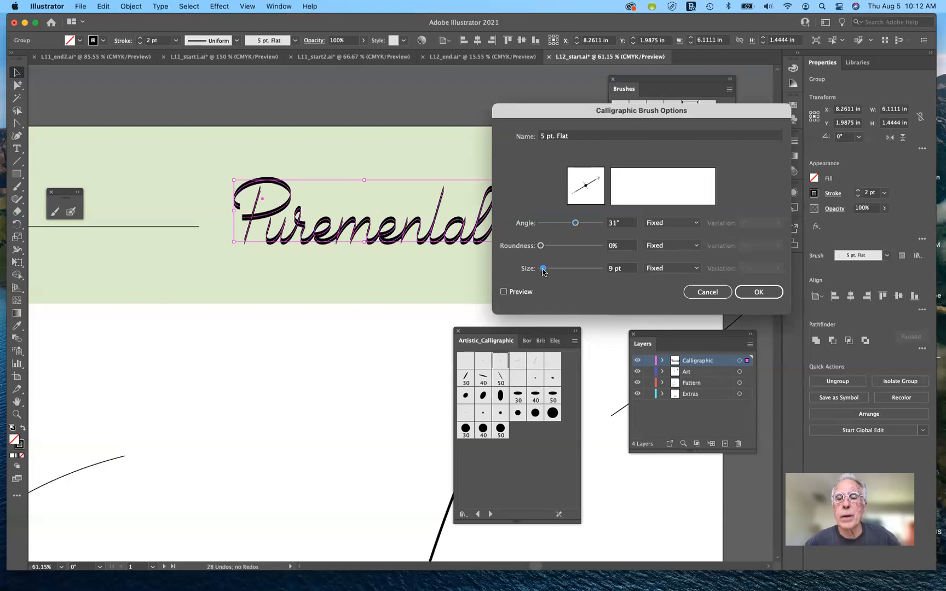
left_click_drag(542, 271, 543, 271)
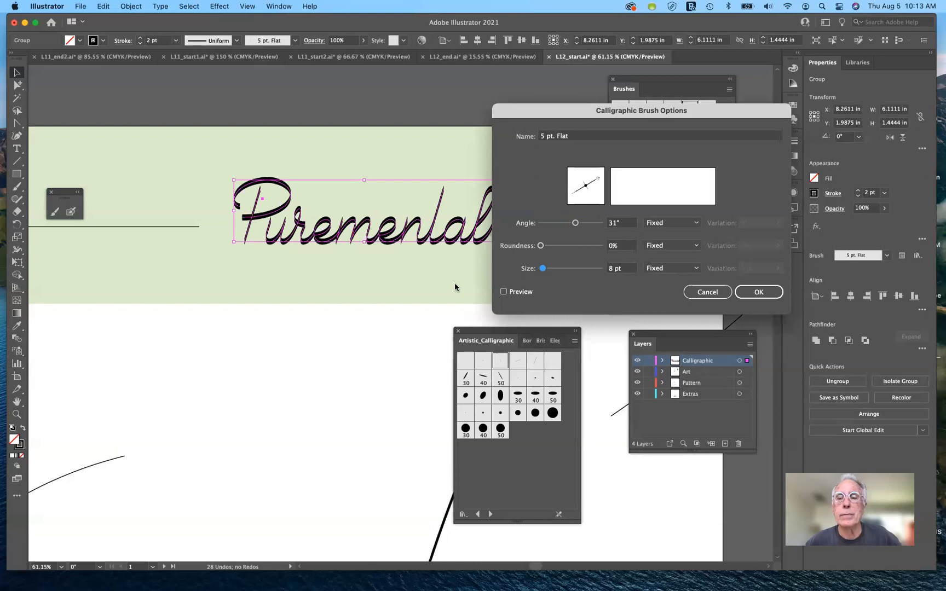
left_click(759, 293)
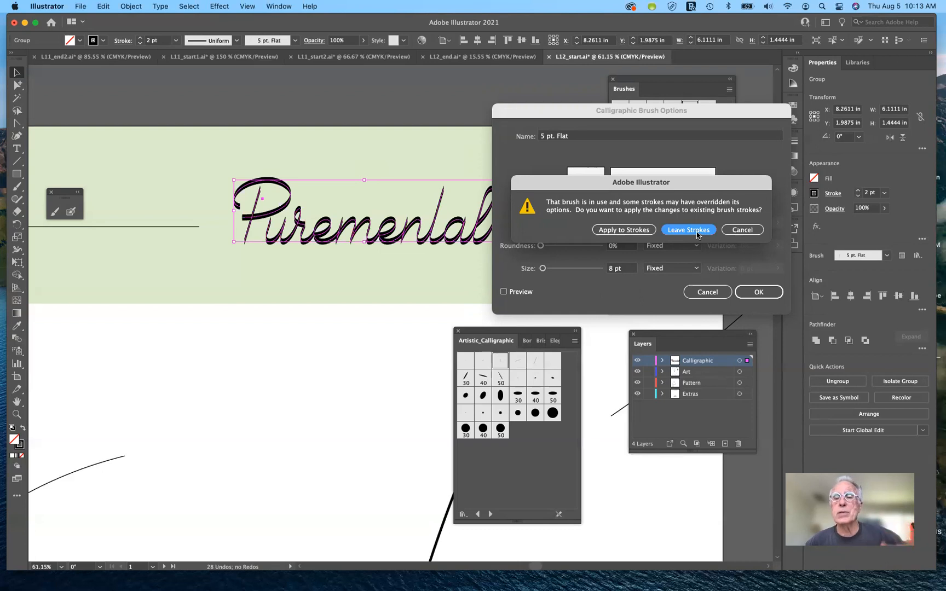
left_click(632, 233)
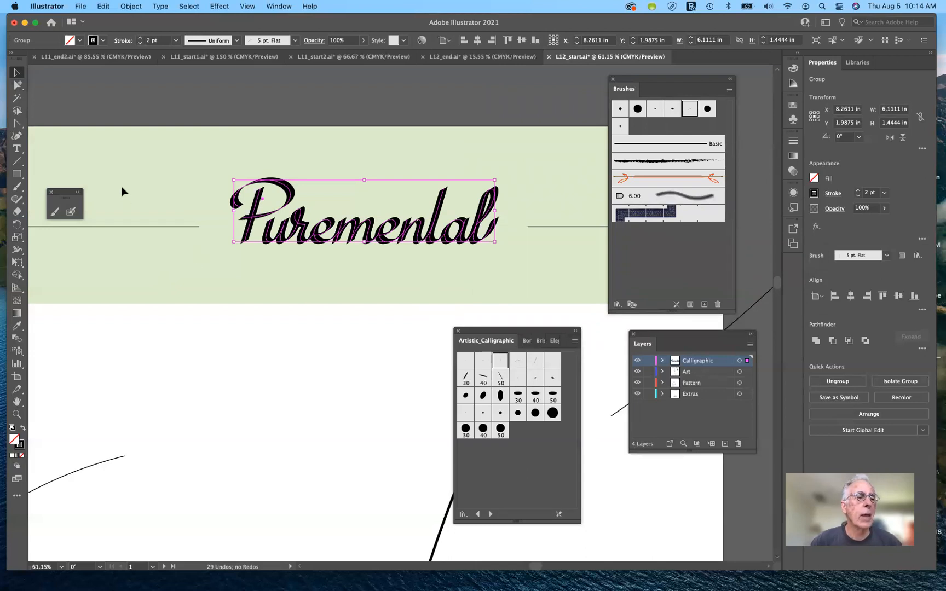
Step: Paint a gently curved crossbar about 1.21 in wide across the t of Puremental with the Paintbrush tool
left_click(15, 188)
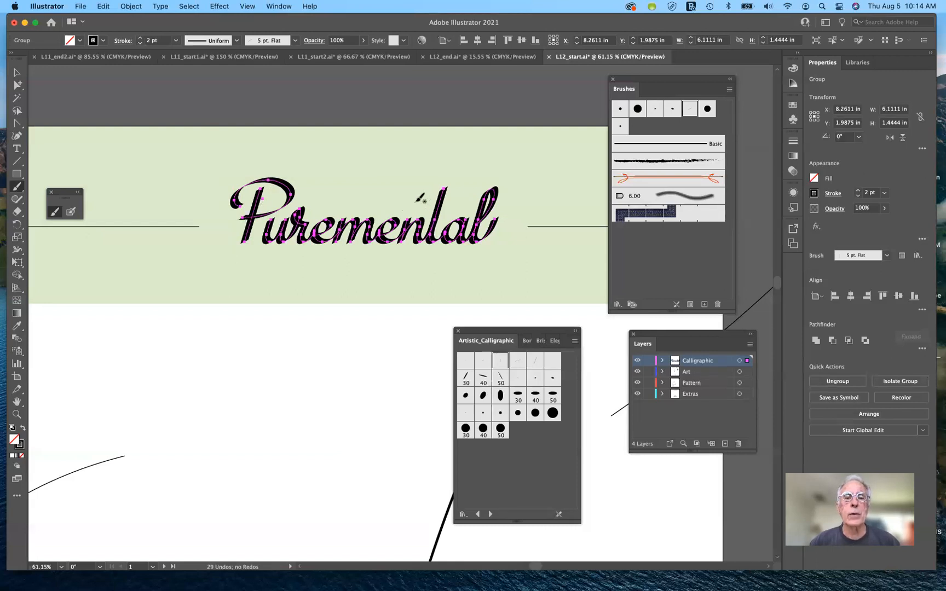
left_click_drag(417, 202, 443, 198)
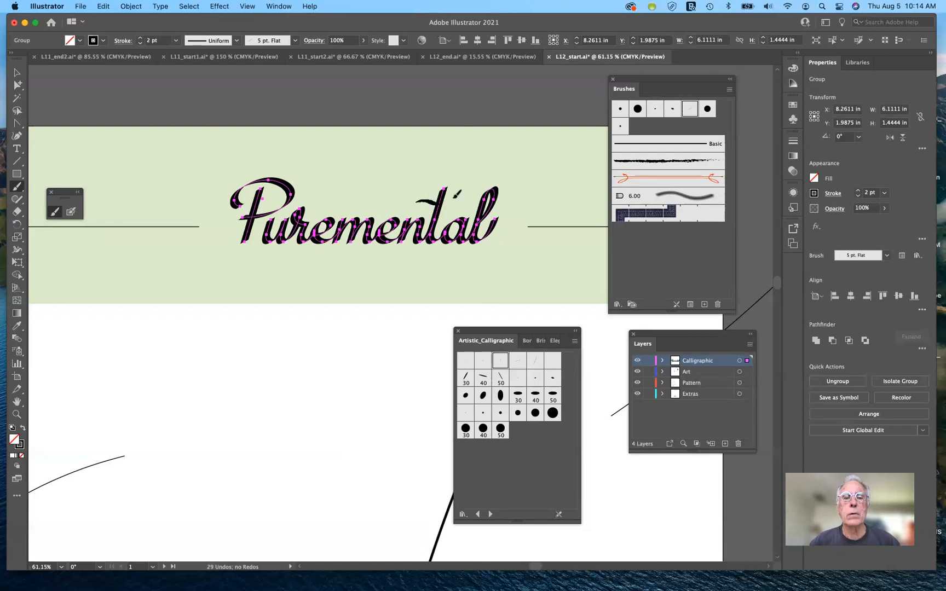
key("super+shift+a")
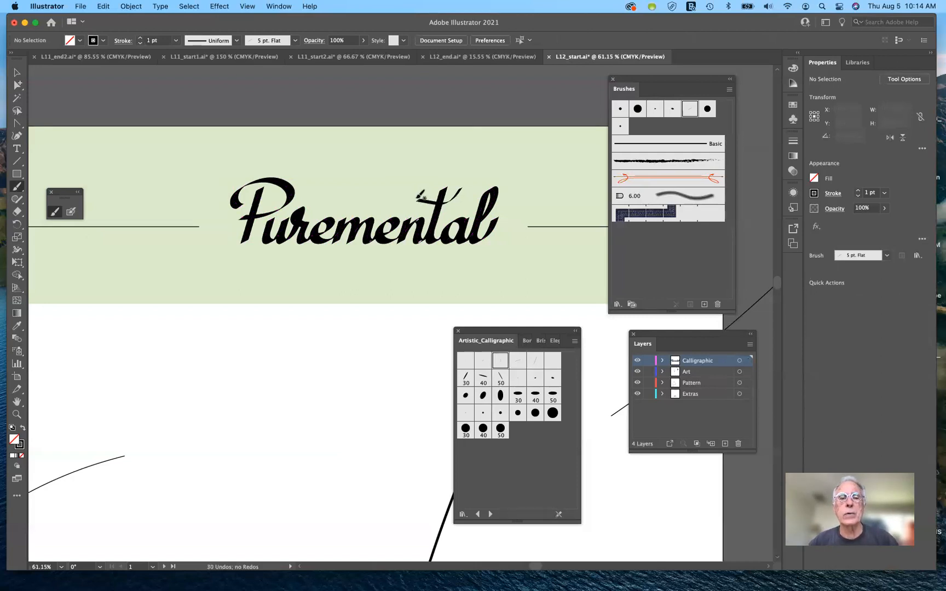
mouse_move(419, 195)
left_mouse_down()
mouse_move(457, 192)
mouse_move(488, 166)
left_mouse_up()
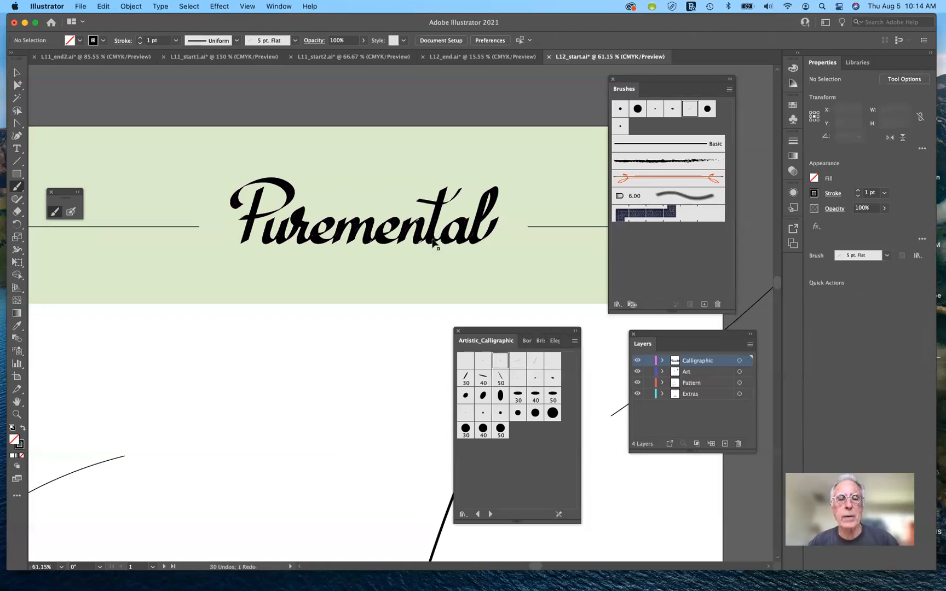
key("super+z")
key("super+z")
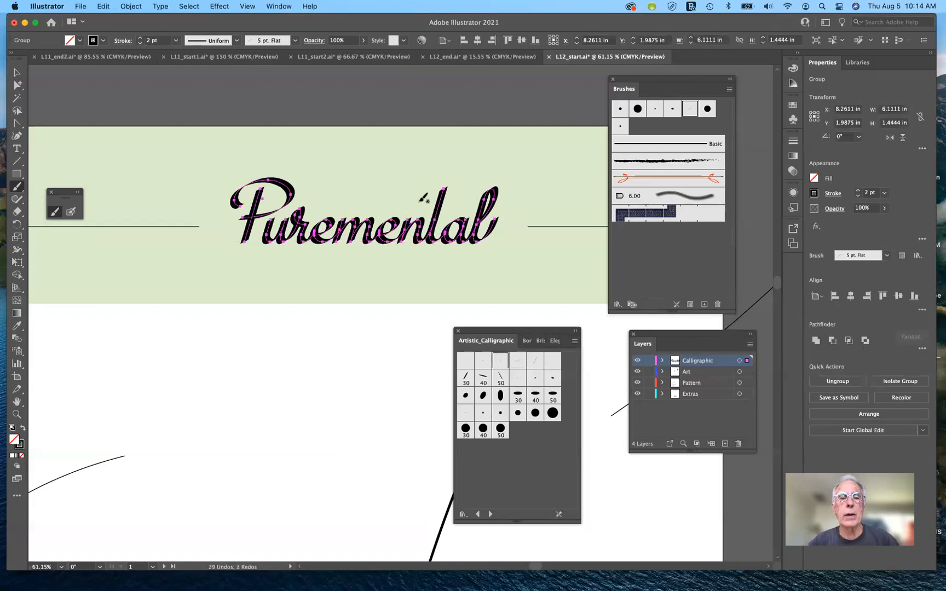
left_click_drag(418, 201, 476, 185)
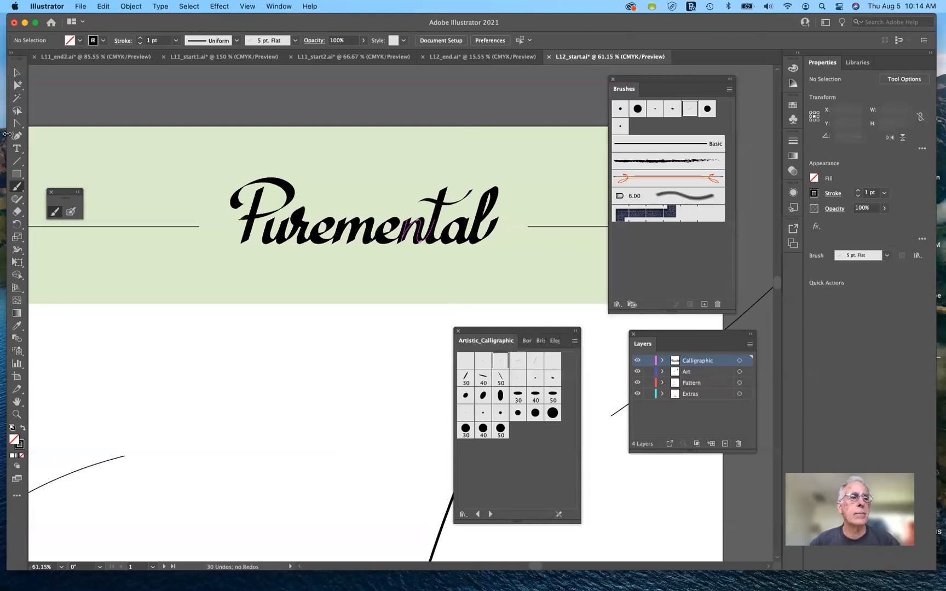
Step: Try to paint a tail from the stem of the P toward the header line with a 1 pt stroke
left_click(18, 85)
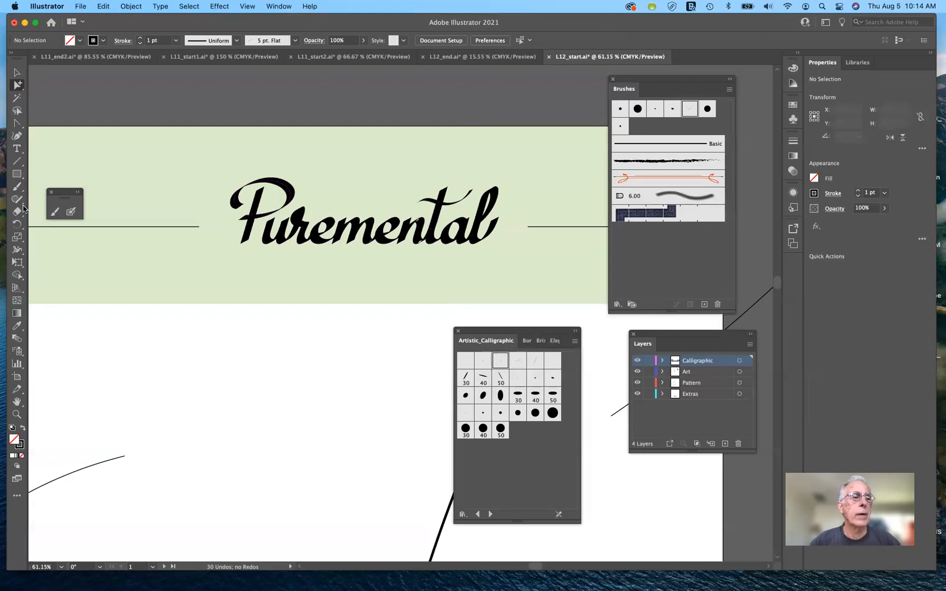
left_click(17, 187)
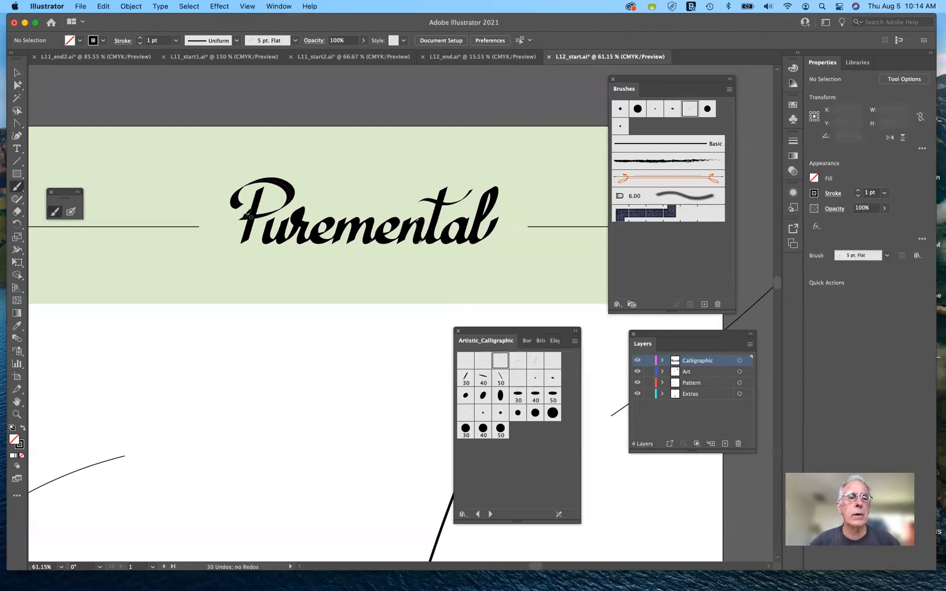
mouse_move(249, 217)
left_mouse_down()
mouse_move(234, 215)
mouse_move(205, 239)
left_mouse_up()
key("super+z")
key("super+z")
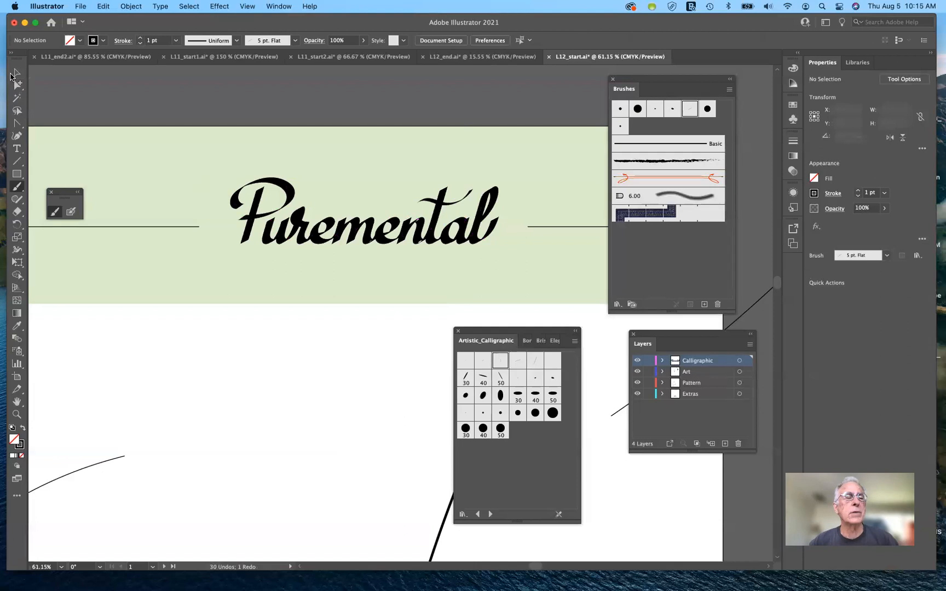
Step: Pick up the lettering's 2 pt brush stroke and paint a tail from the P's stem down to the end of the header's left line
left_click(17, 72)
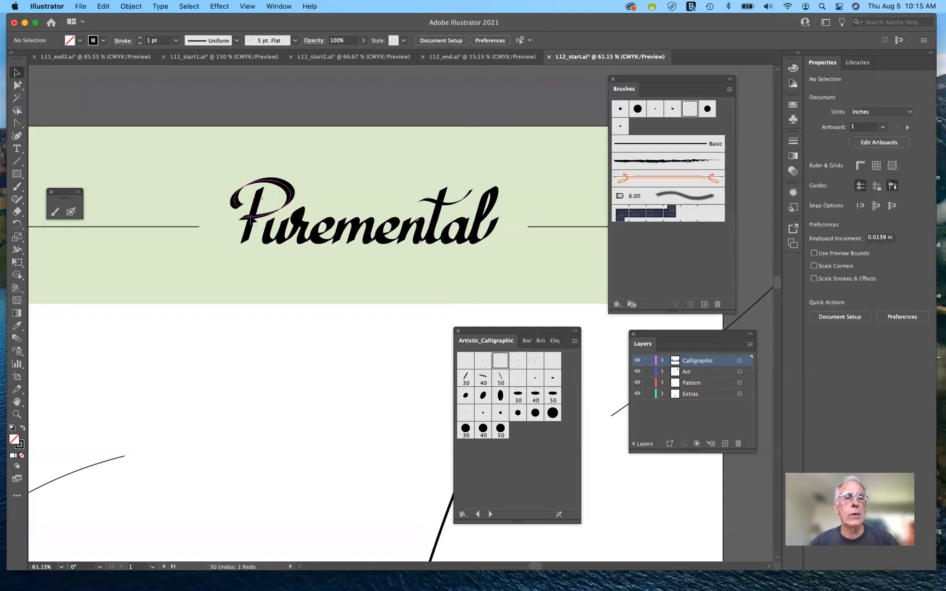
left_click(234, 236)
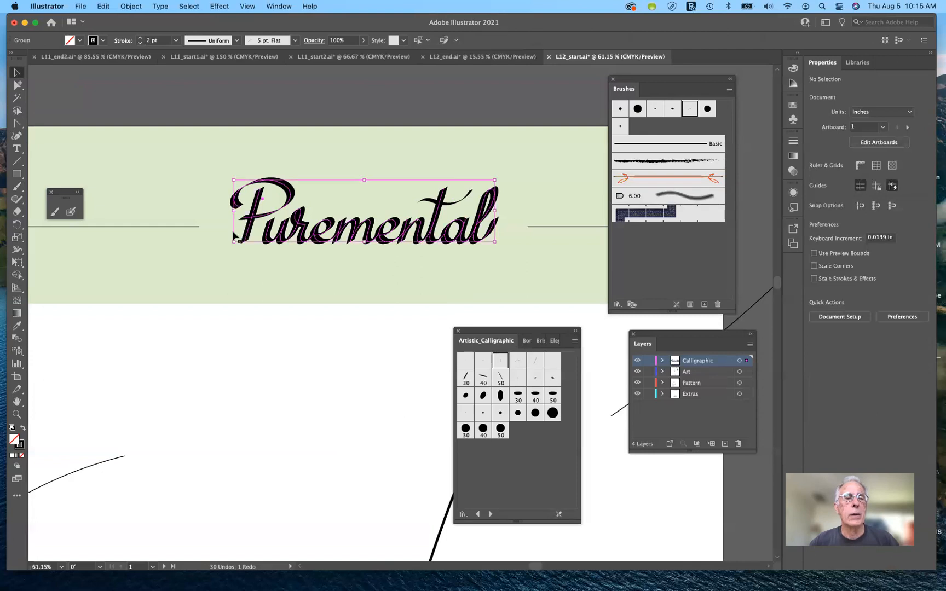
left_click(17, 187)
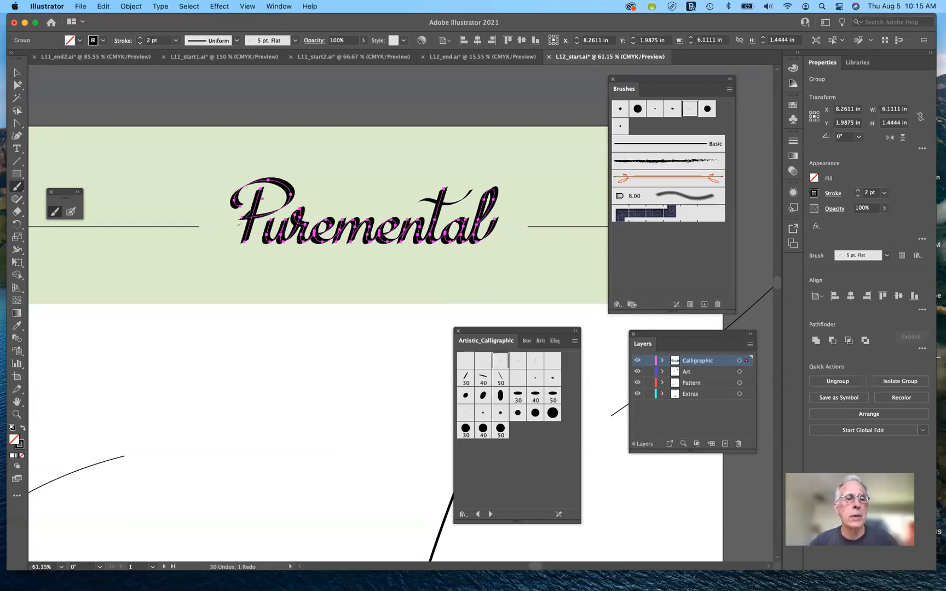
left_click_drag(237, 225, 191, 248)
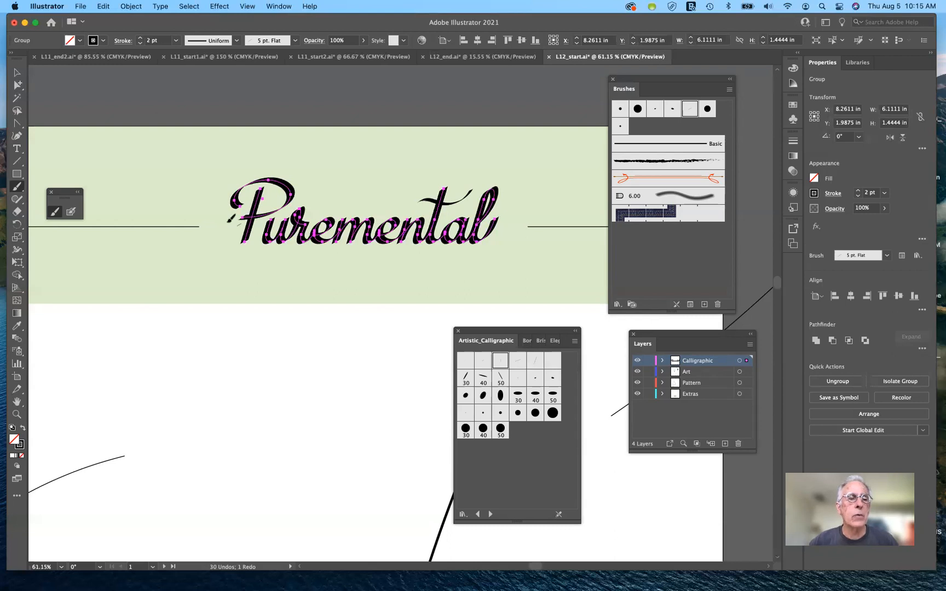
key("super+shift+a")
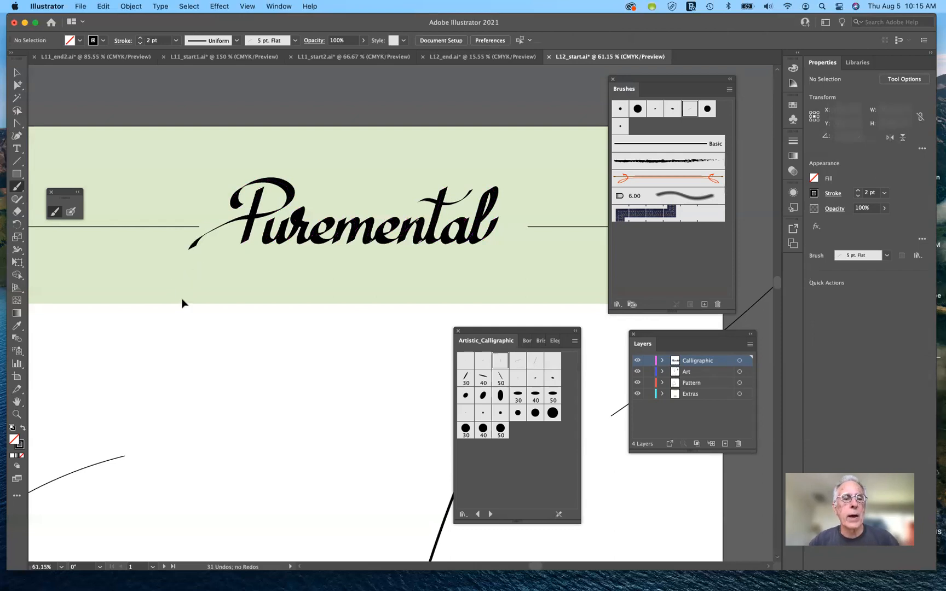
key("super+z")
key("super+z")
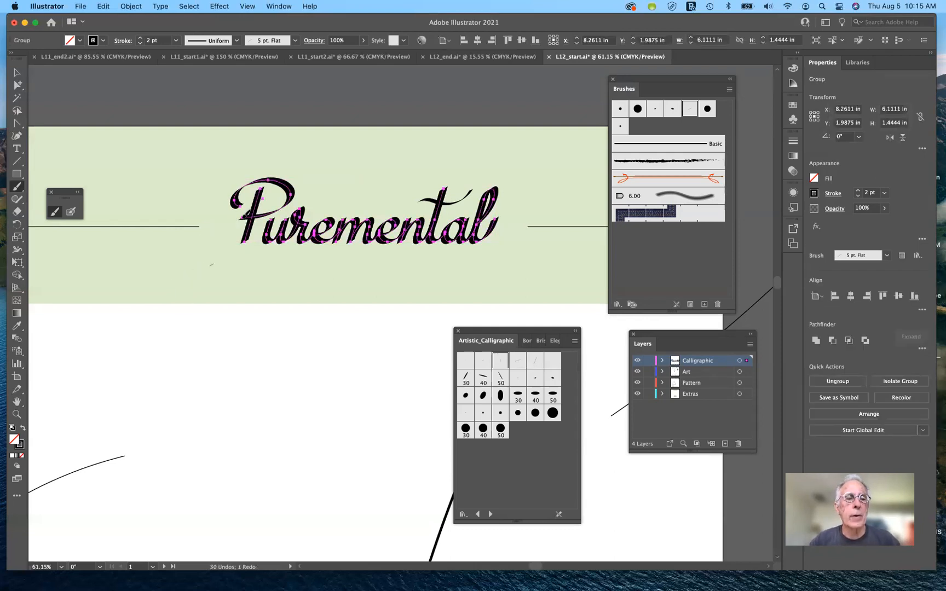
left_click_drag(241, 217, 204, 245)
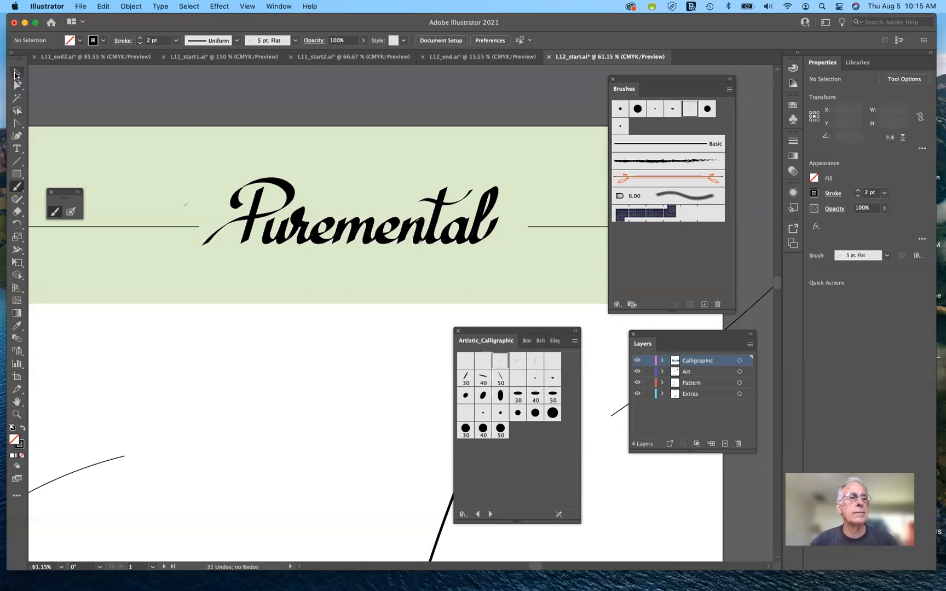
Step: Redraw the t's crossbar as an upswept stroke about 1.44 in wide and move it to about X 9.95 in, Y 1.53 in
left_click(18, 73)
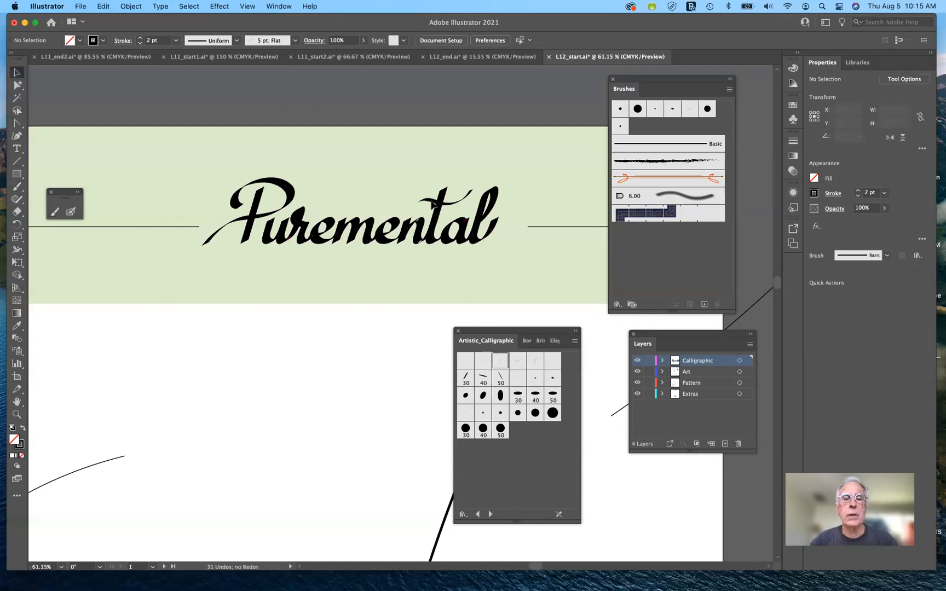
left_click(450, 200)
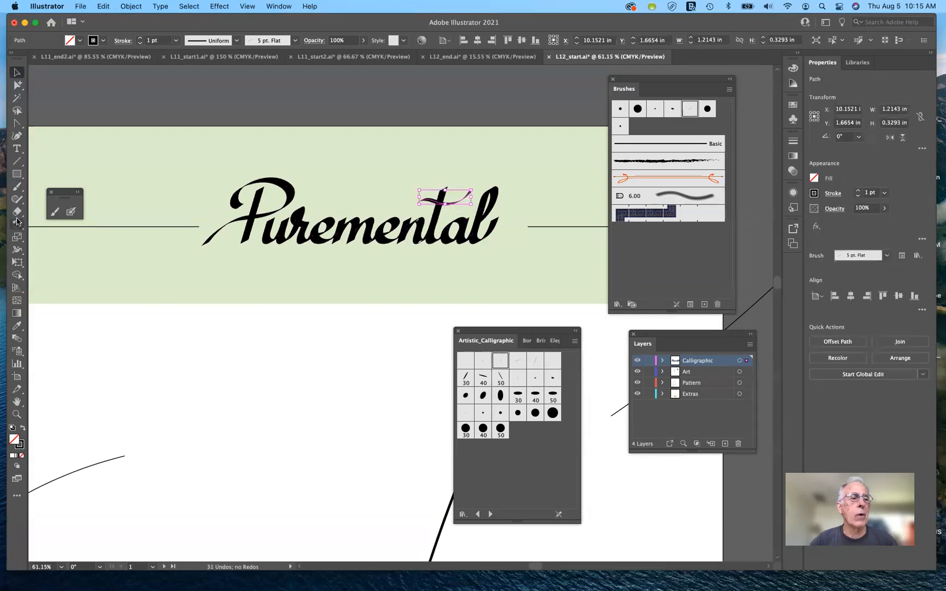
left_click(54, 212)
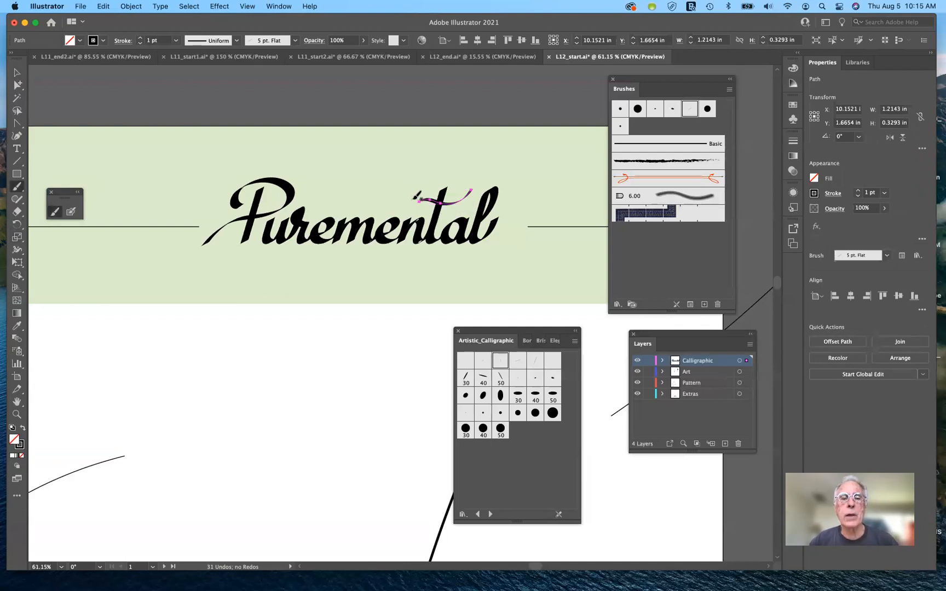
mouse_move(417, 197)
left_mouse_down()
mouse_move(446, 194)
mouse_move(485, 167)
left_mouse_up()
key("super+shift+a")
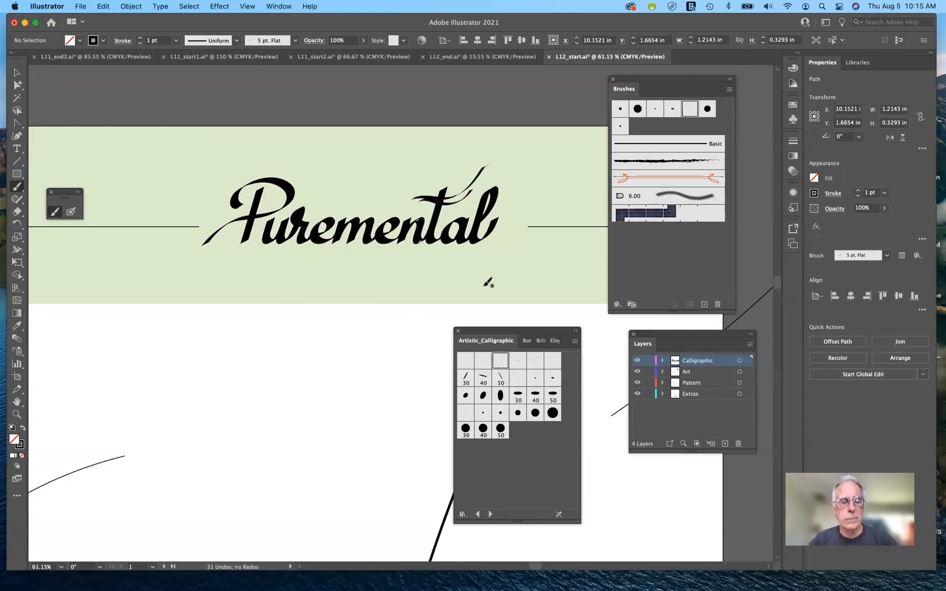
key("super+z")
key("super+z")
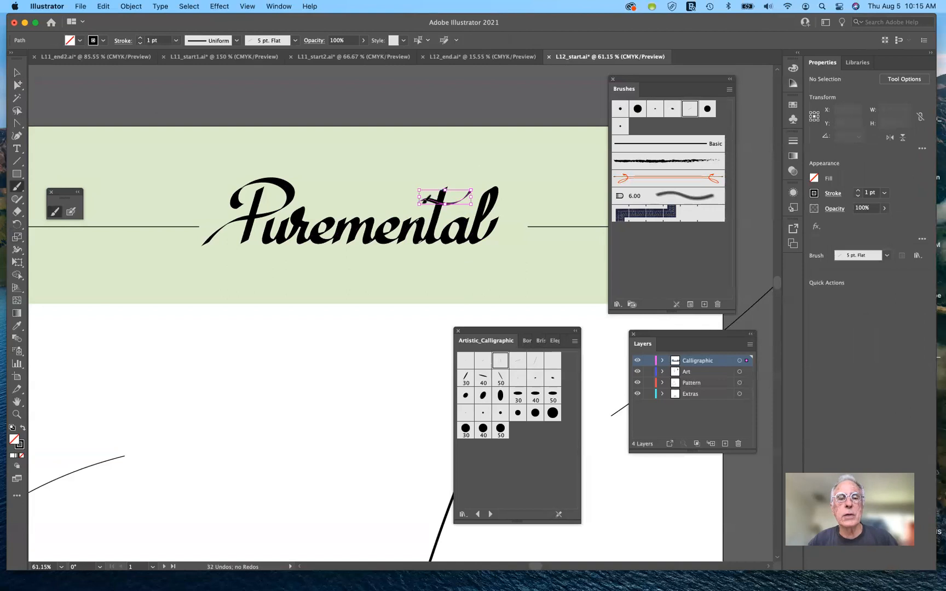
key("super+z")
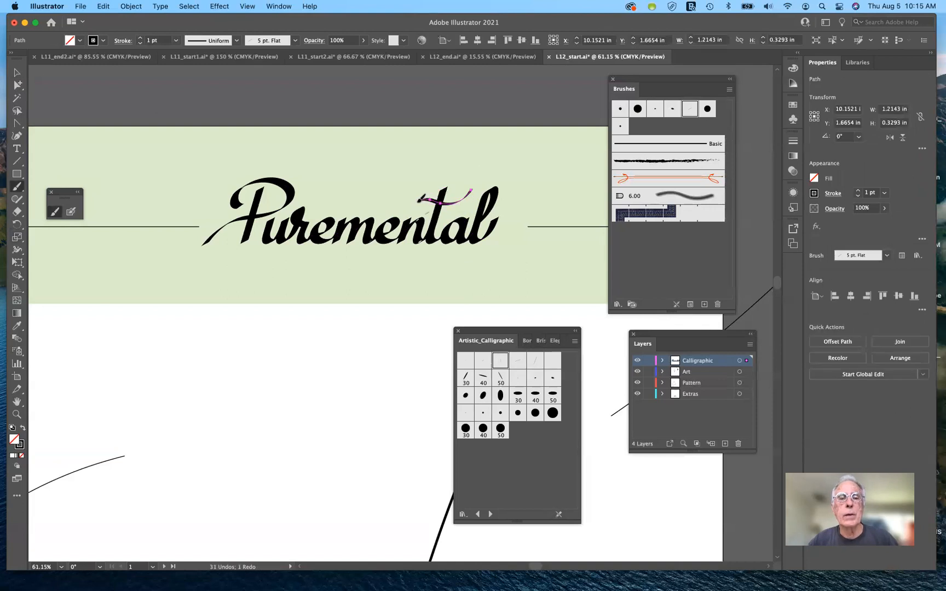
mouse_move(420, 200)
left_mouse_down()
mouse_move(468, 192)
mouse_move(480, 173)
left_mouse_up()
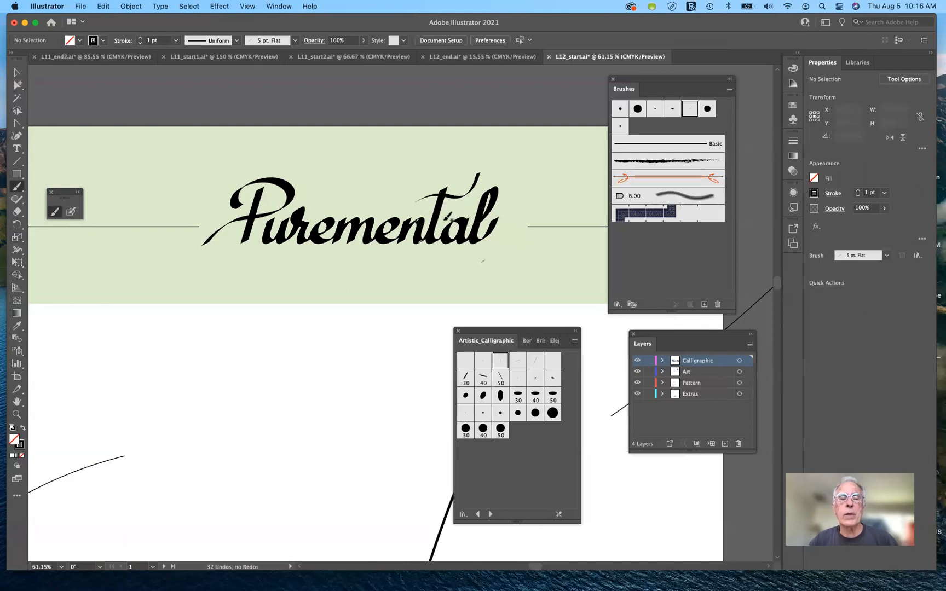
left_click(17, 72)
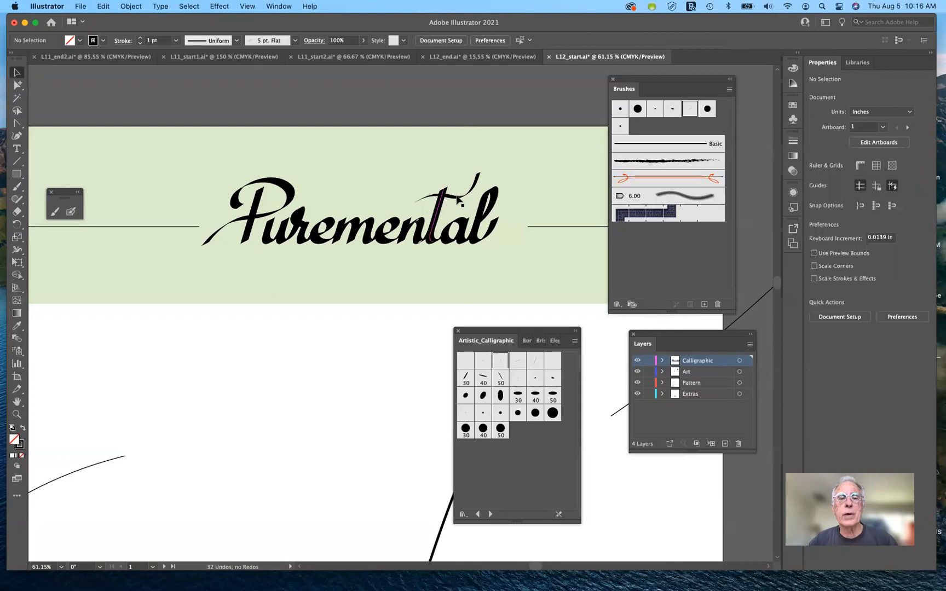
left_click_drag(454, 202, 449, 204)
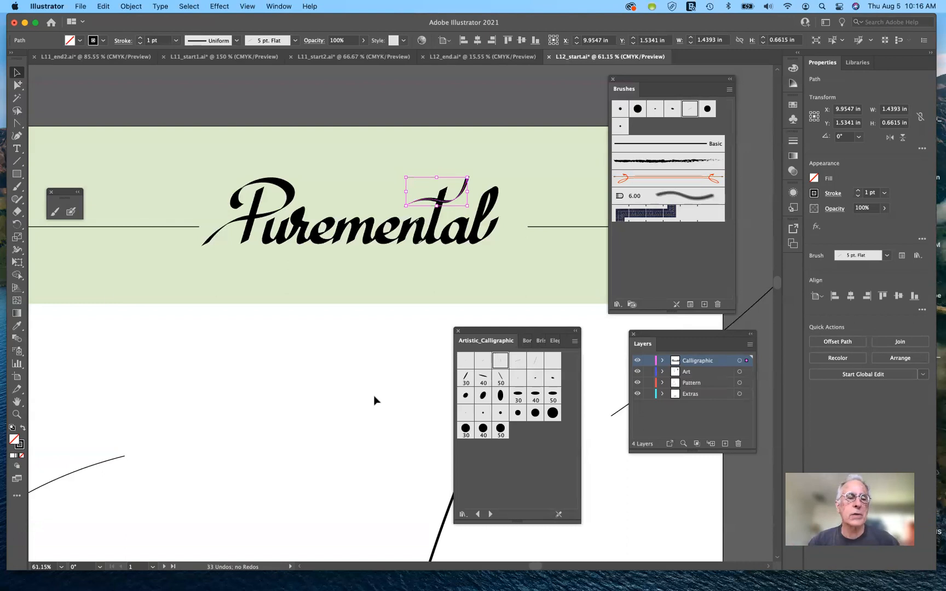
Step: Deselect the crossbar and examine the plain lines in the header and the white area below it
left_click(147, 331)
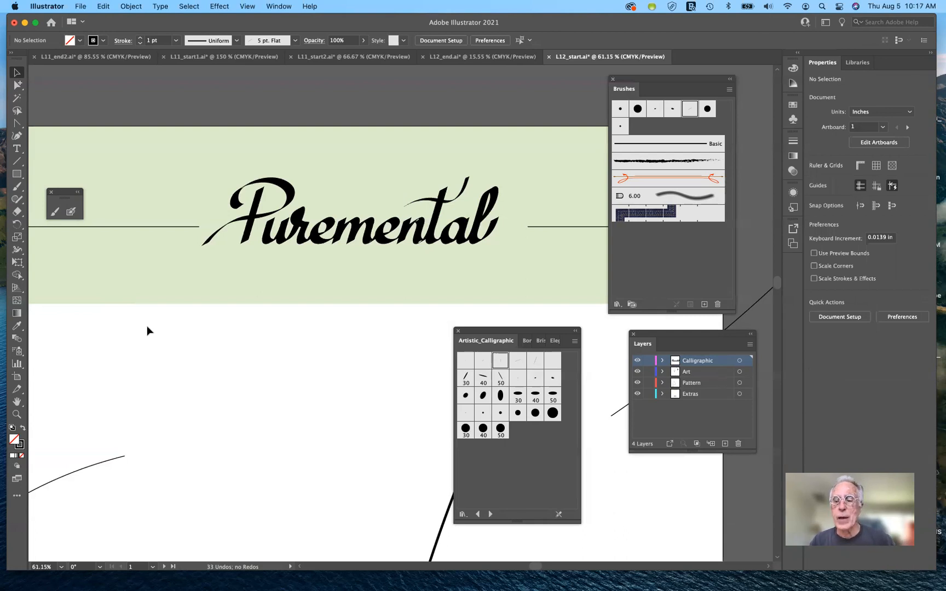
scroll(147, 330, "down", 3)
scroll(147, 330, "left", 3)
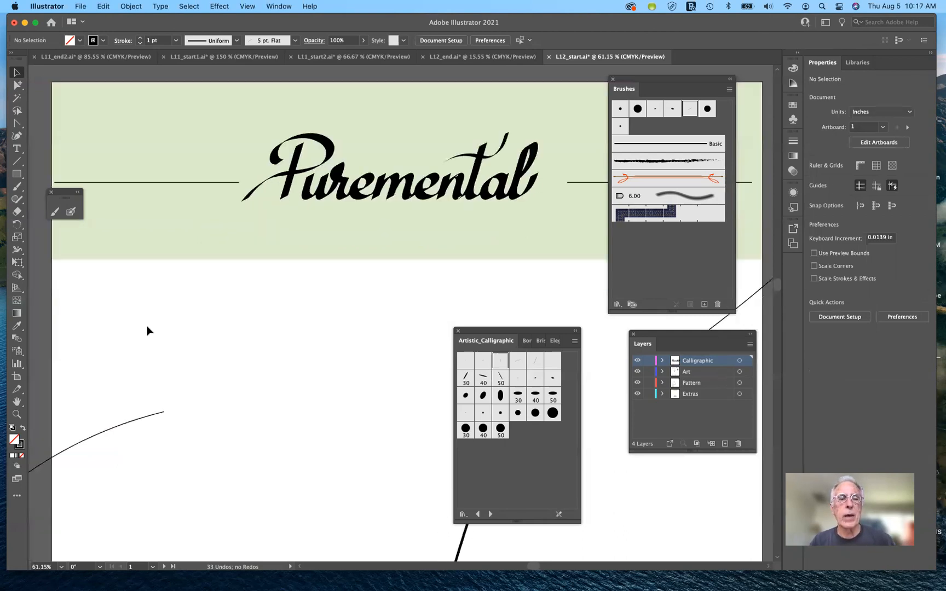
scroll(147, 331, "down", 5)
scroll(147, 330, "right", 5)
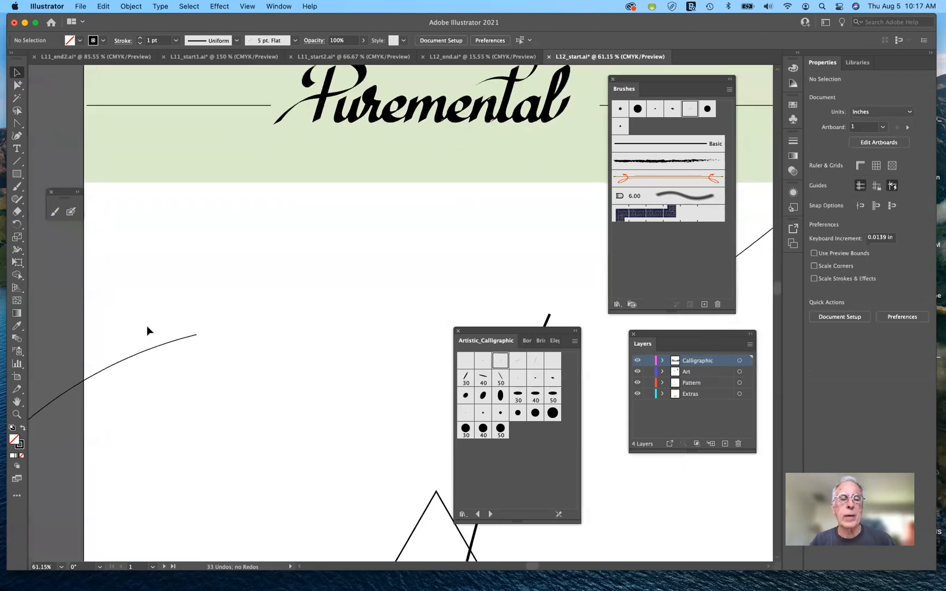
scroll(147, 330, "right", 4)
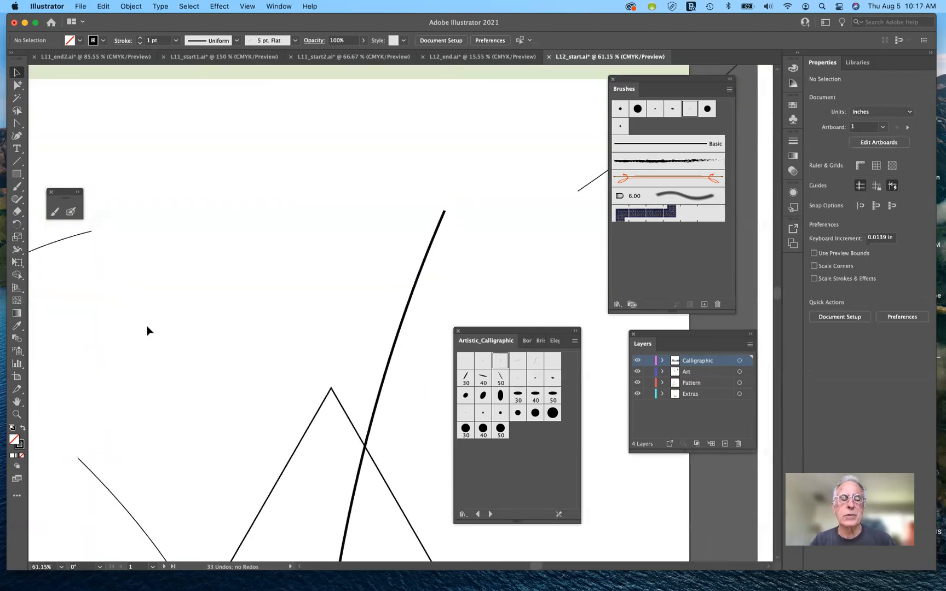
scroll(147, 331, "up", 1)
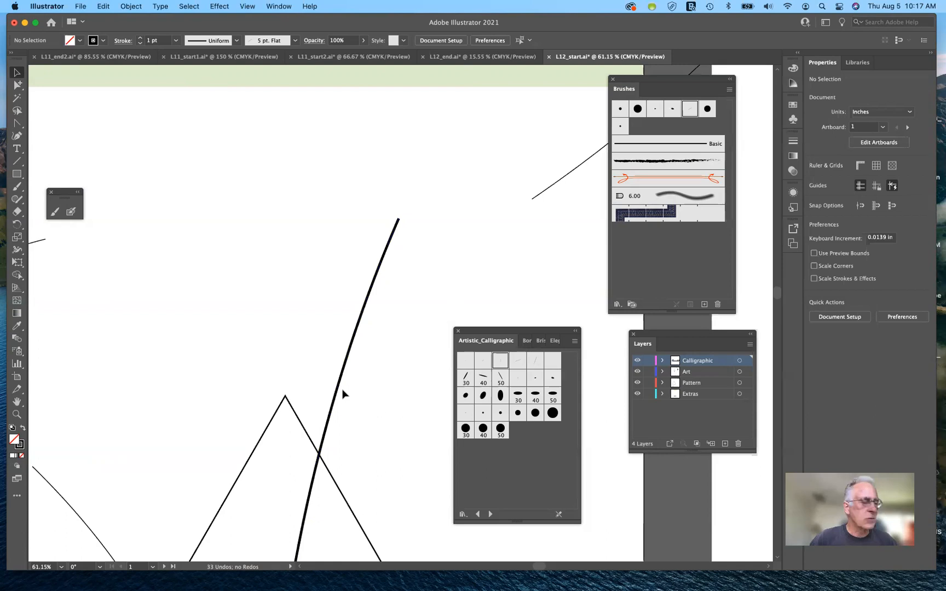
scroll(329, 380, "up", 5)
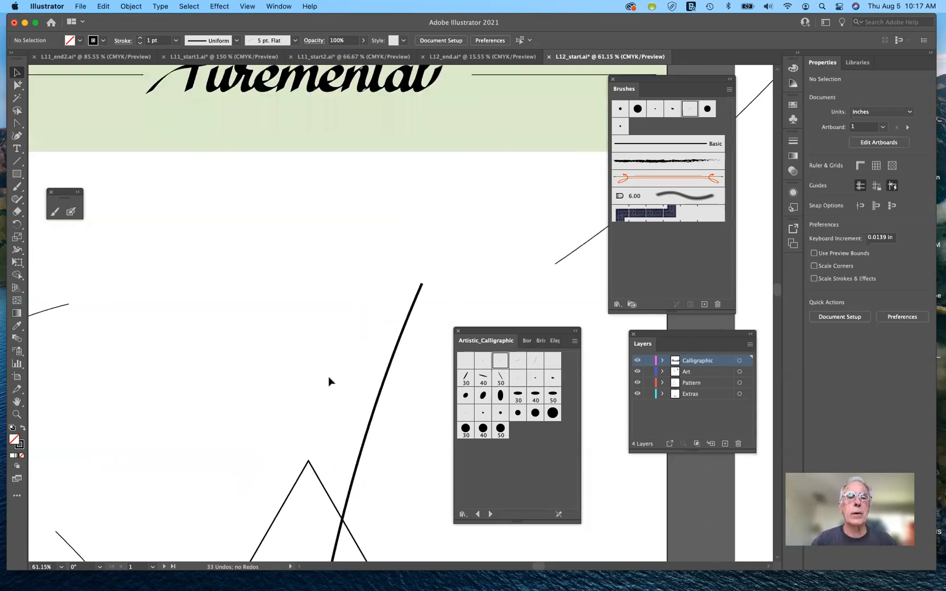
scroll(330, 382, "up", 3)
scroll(408, 384, "left", 4)
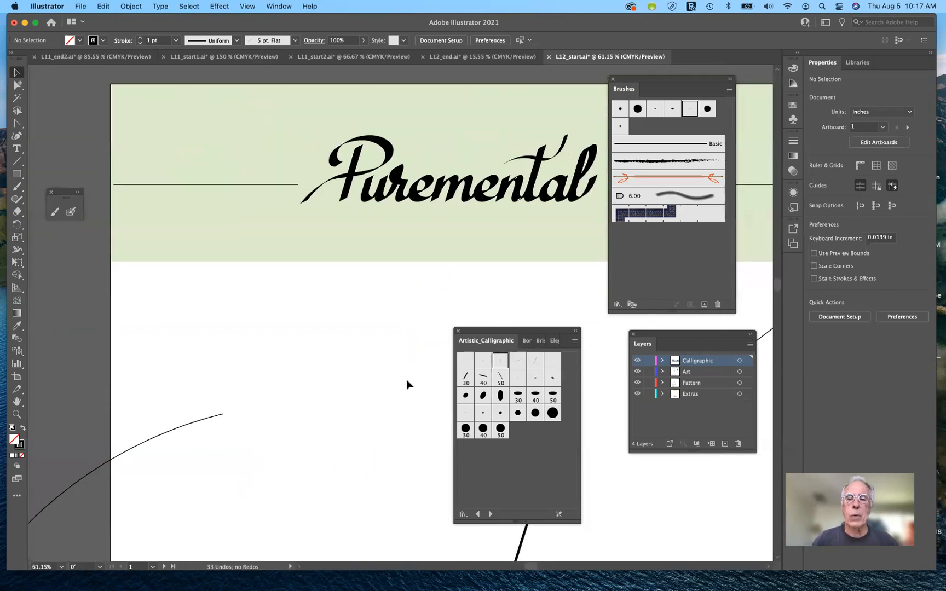
Step: Select the line before Puremental in the header and load the Elegant Curl & Floral Brush Set library beside the artwork
left_click(274, 184)
mouse_move(391, 583)
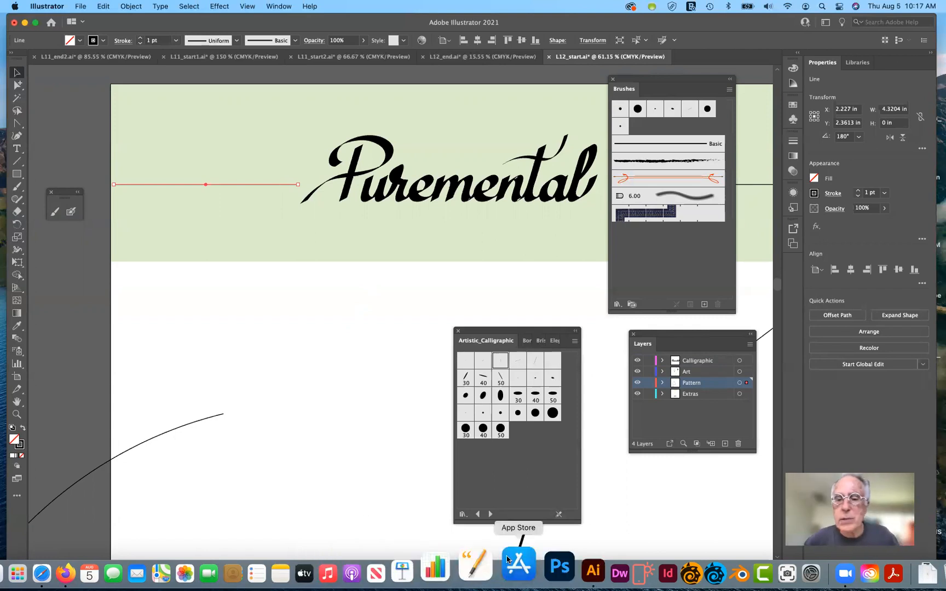
left_click(617, 305)
mouse_move(628, 345)
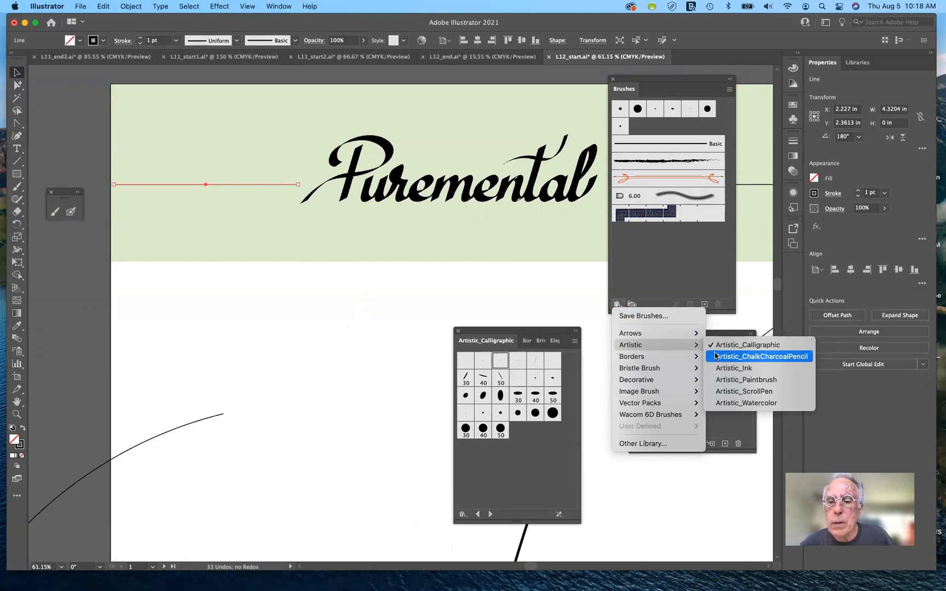
mouse_move(689, 381)
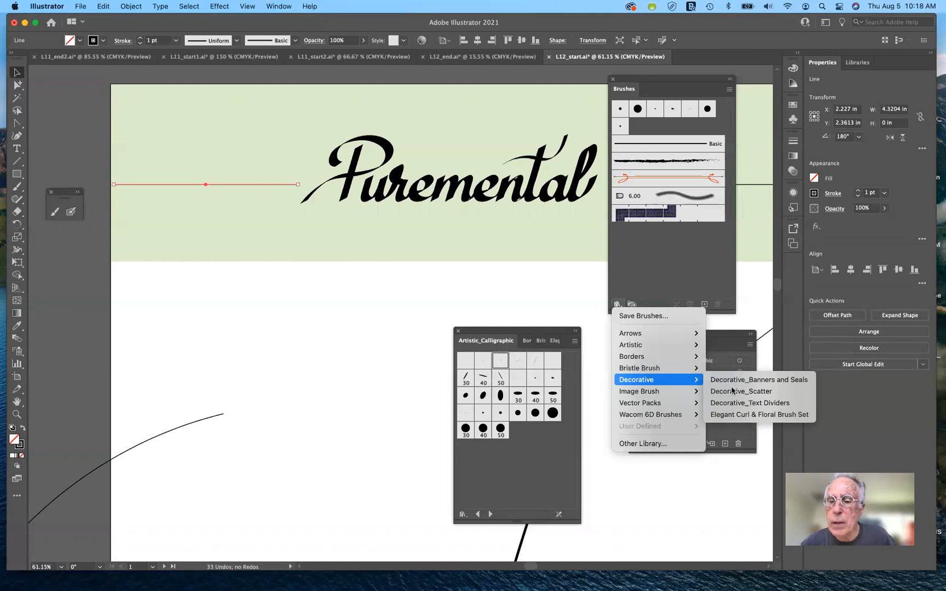
left_click(754, 418)
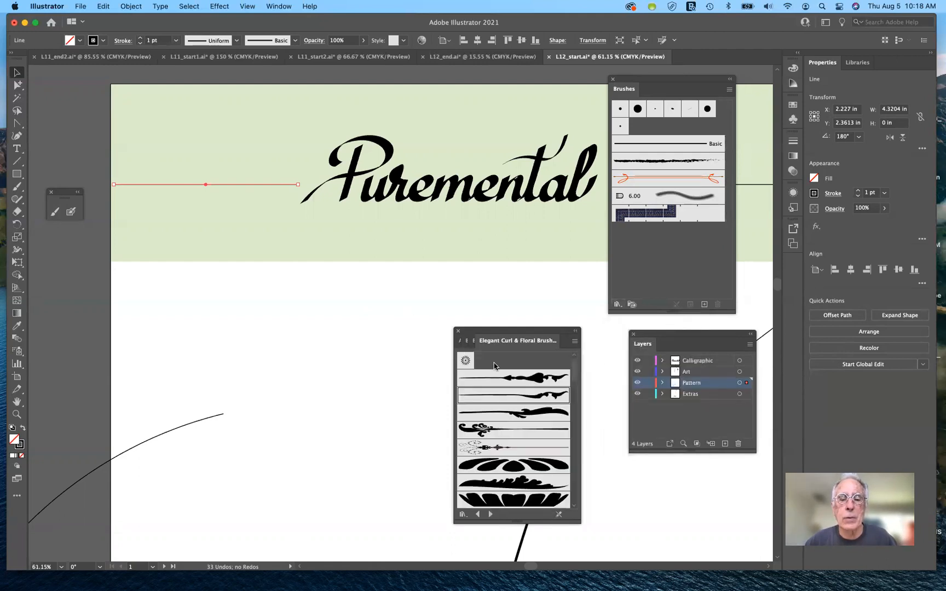
mouse_move(548, 338)
left_mouse_down()
mouse_move(495, 306)
mouse_move(449, 294)
left_mouse_up()
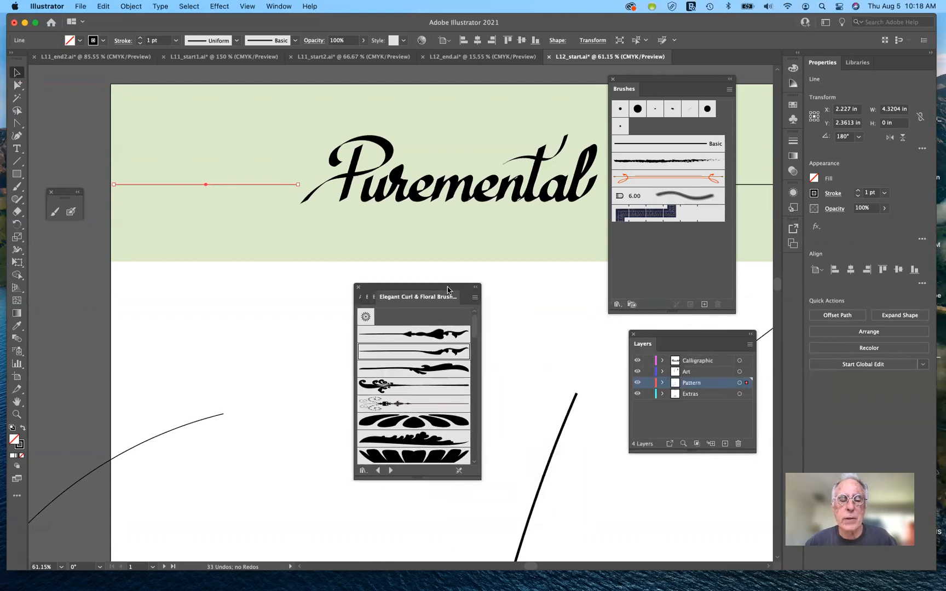
Step: Try Floral Stem 4 and Floral Stem 5 on the header's left line, settling on the Floral Stem 2 brush
left_click(442, 373)
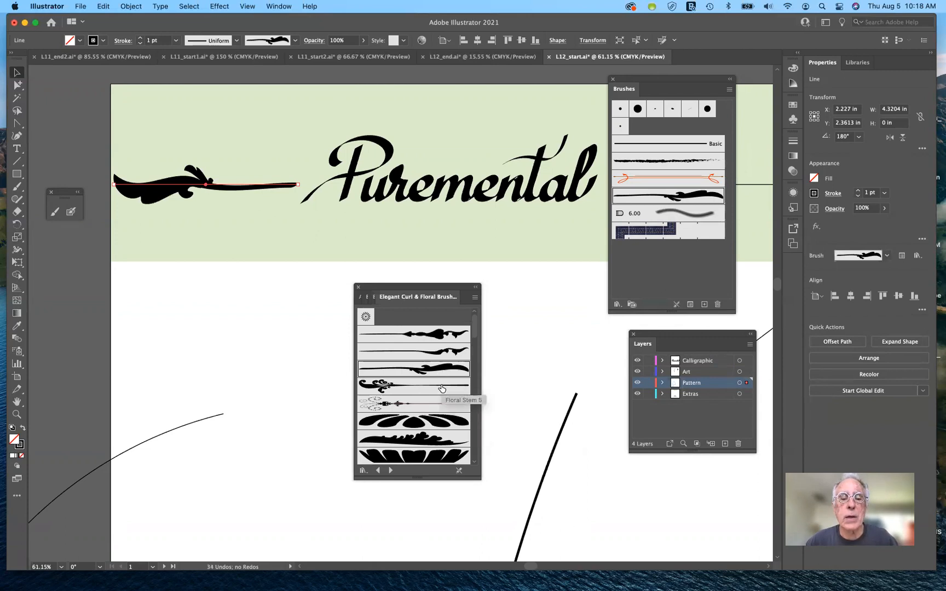
left_click(442, 389)
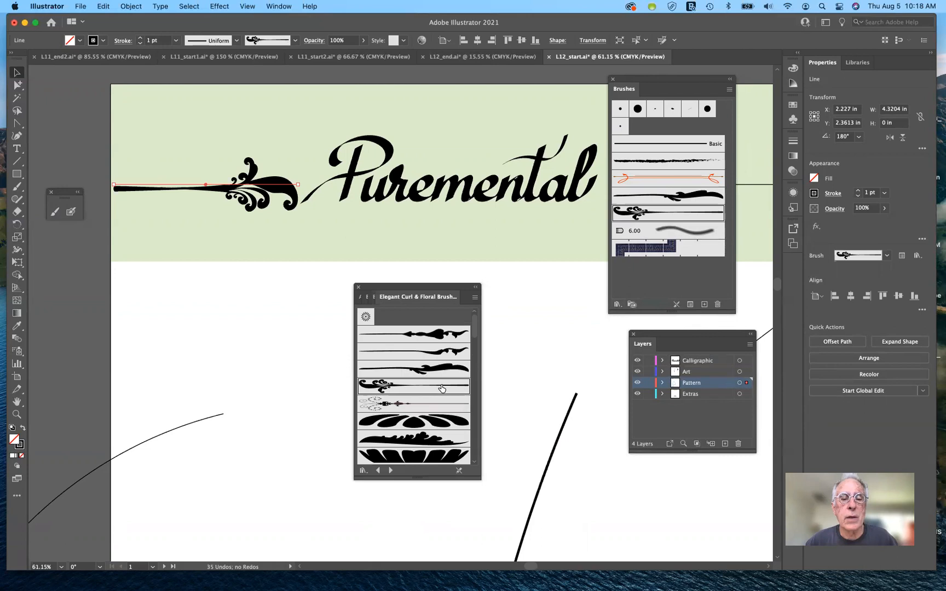
left_click(442, 335)
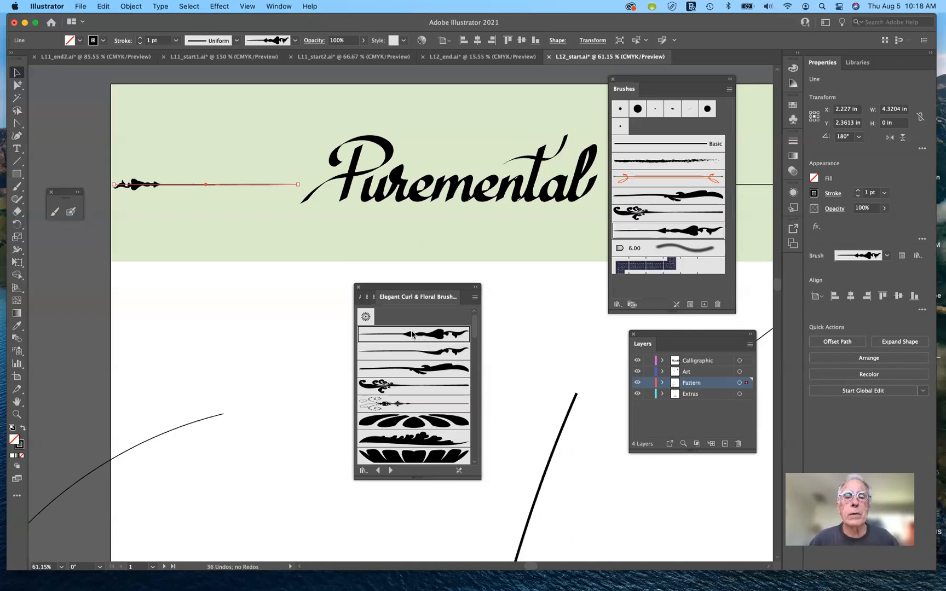
Step: Apply the Floral Stem 2 brush to the header line following Puremental and deselect it
scroll(537, 317, "right", 5)
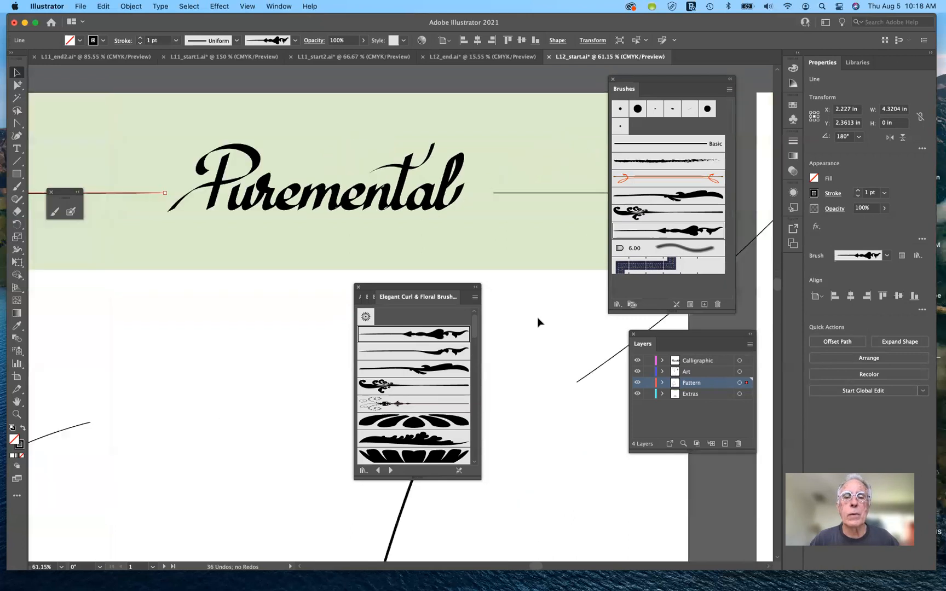
scroll(538, 317, "right", 3)
scroll(537, 317, "down", 1)
left_click(552, 161)
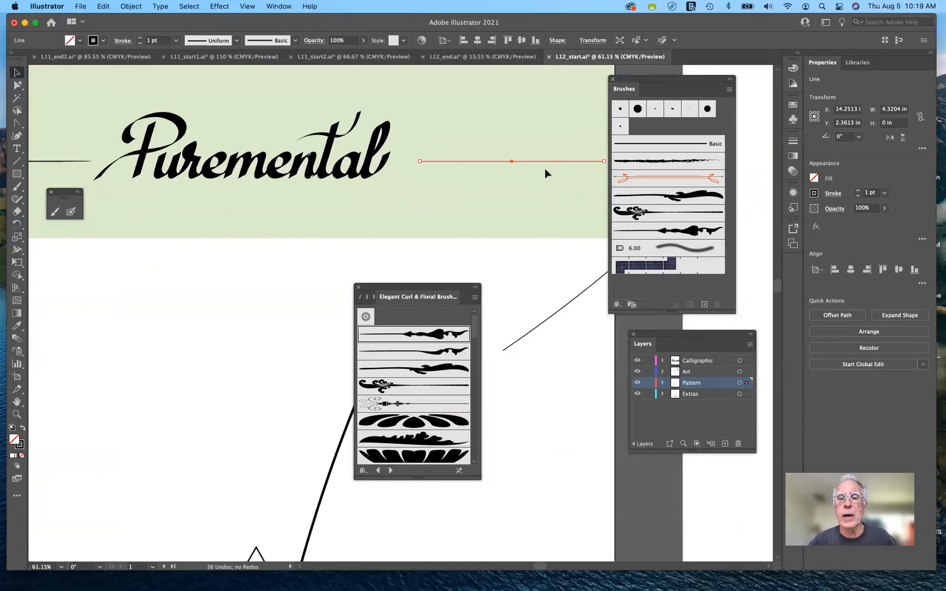
scroll(545, 171, "right", 2)
scroll(545, 171, "up", 1)
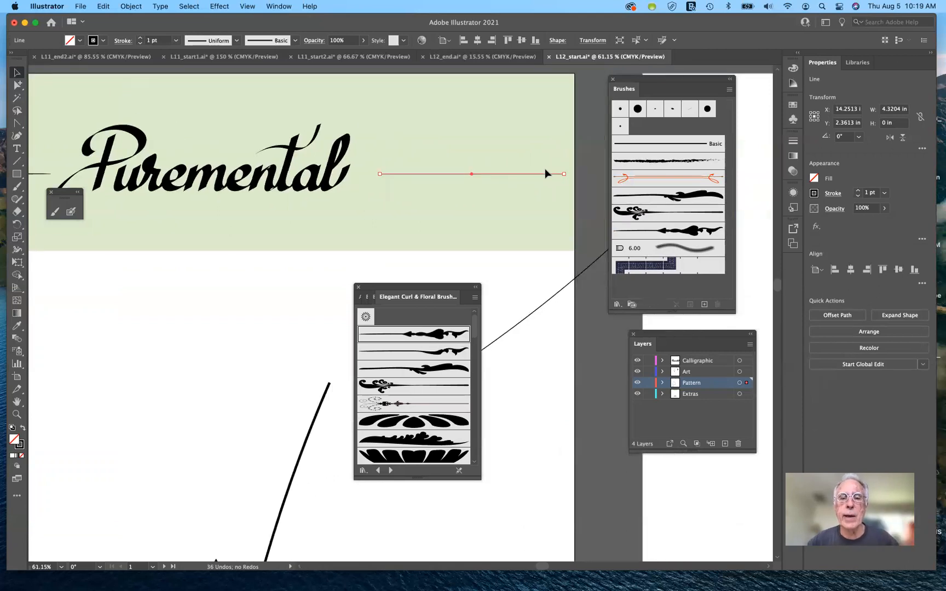
left_click(442, 334)
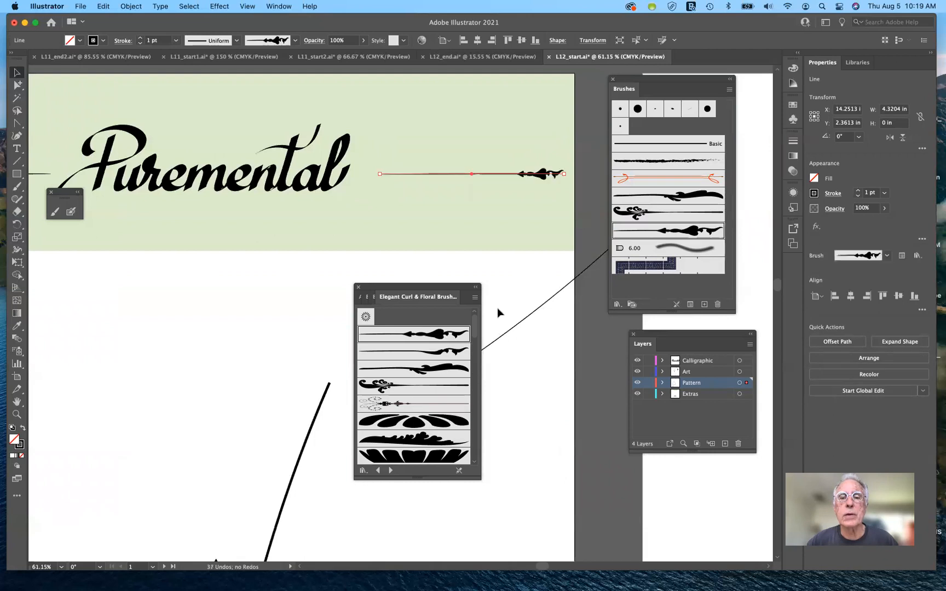
left_click(530, 292)
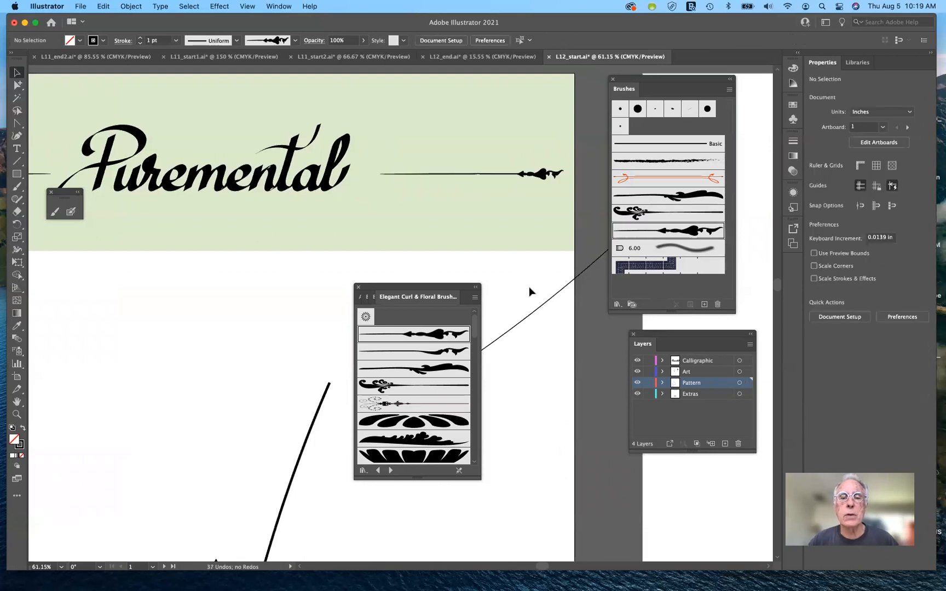
Step: Try the Floral Stem 5 brush on the header's right line
scroll(542, 301, "down", 2)
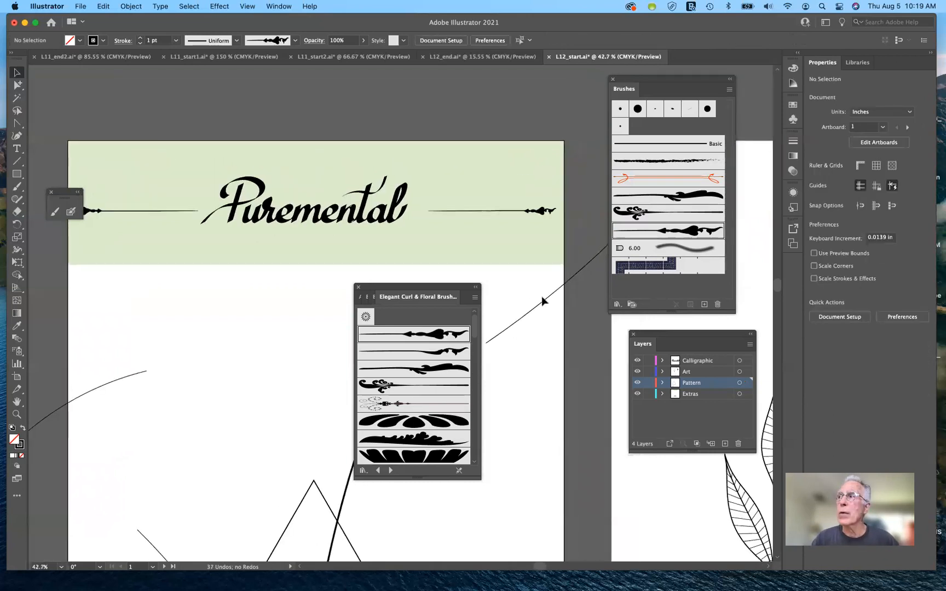
scroll(542, 300, "down", 3)
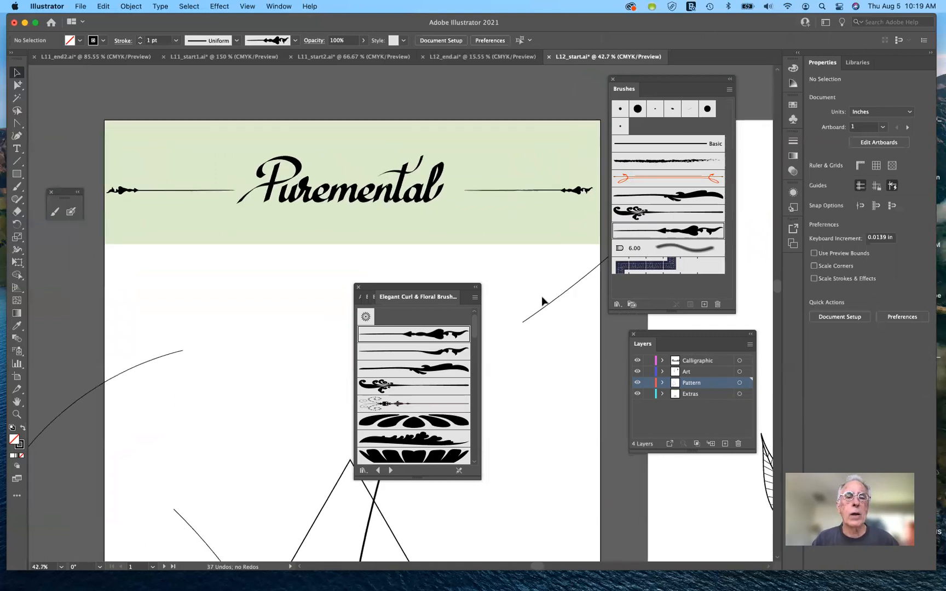
scroll(542, 299, "down", 1)
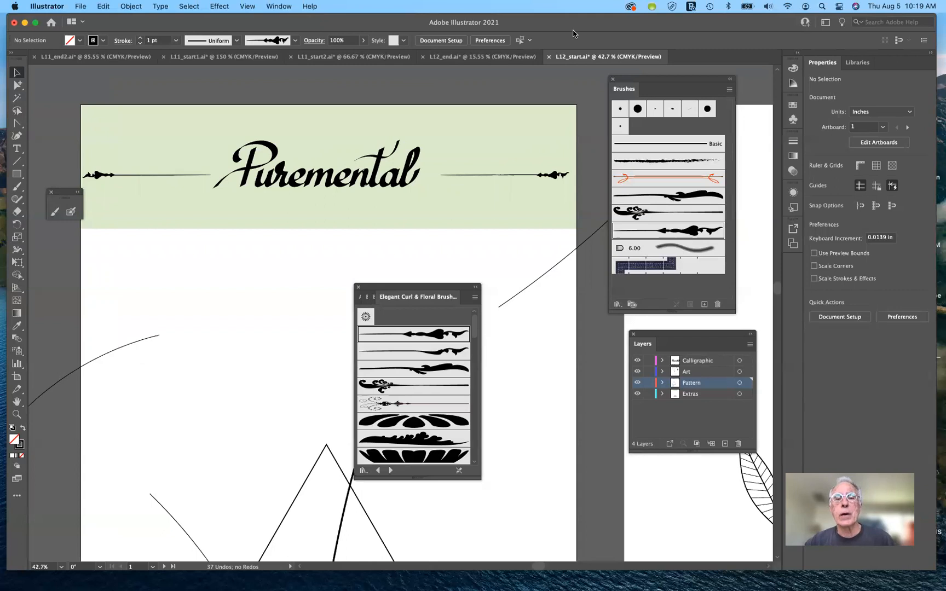
left_click(524, 177)
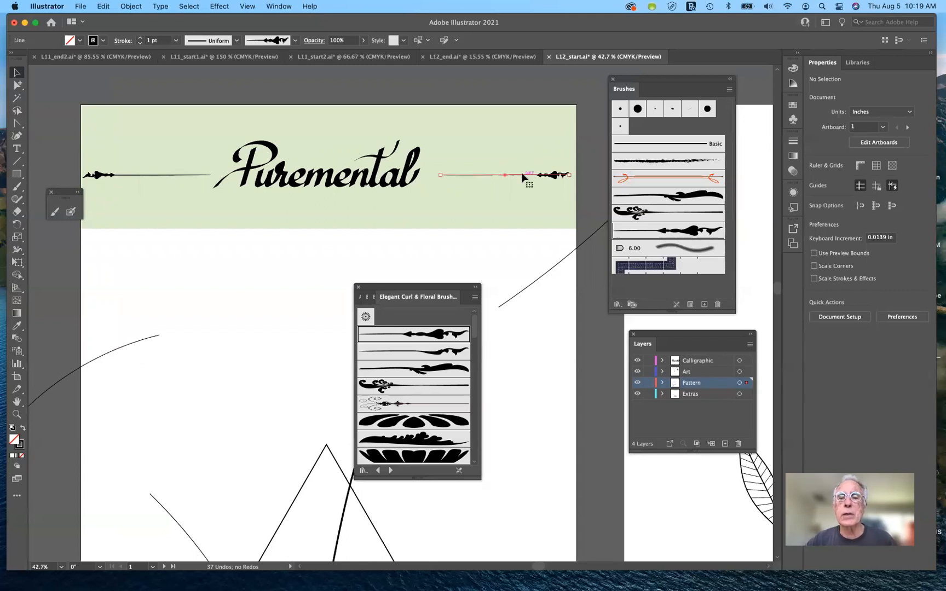
left_click(668, 232)
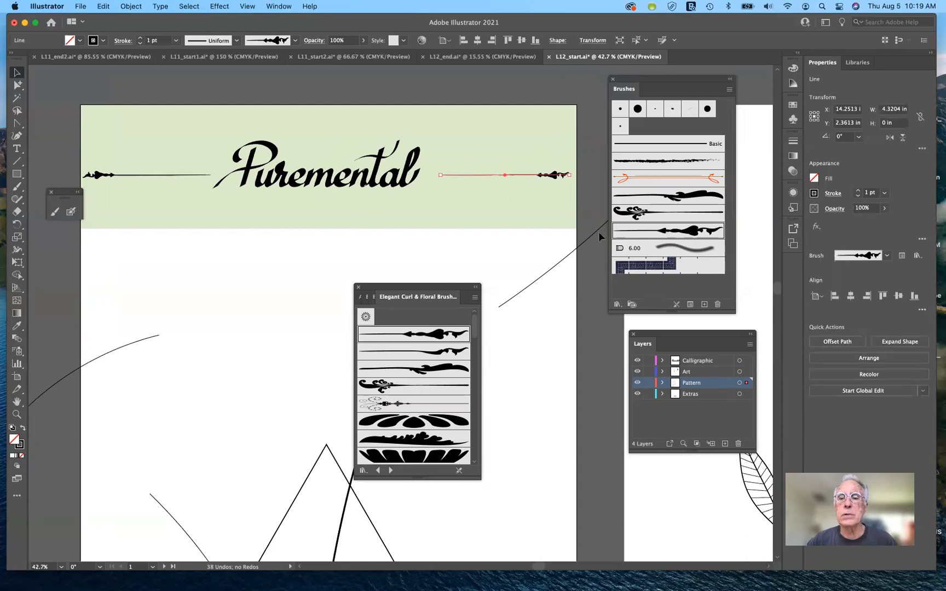
left_click(674, 234)
left_click(399, 387)
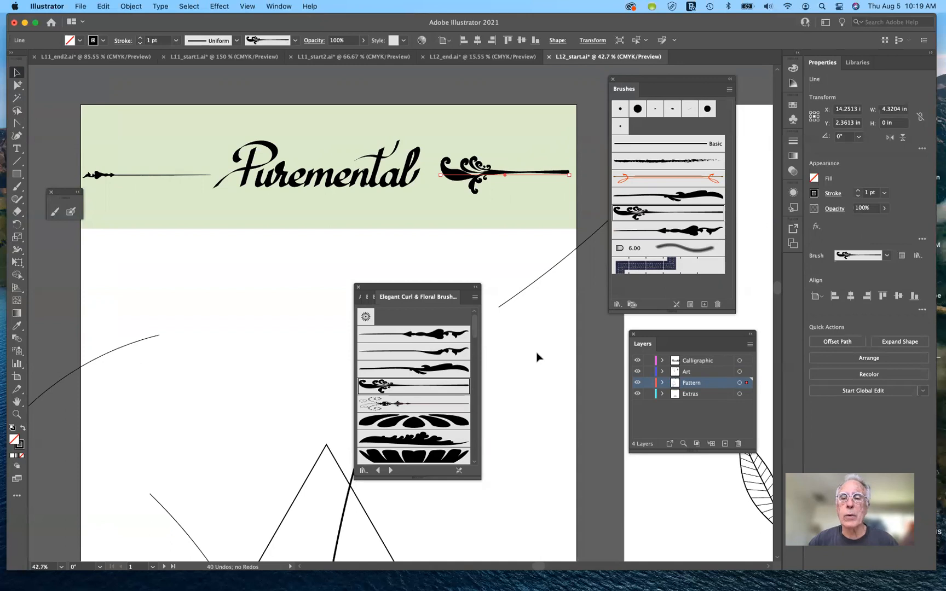
Step: Set the Floral Stem 5 art brush's direction to point left and update the existing stroke with it
double_click(679, 215)
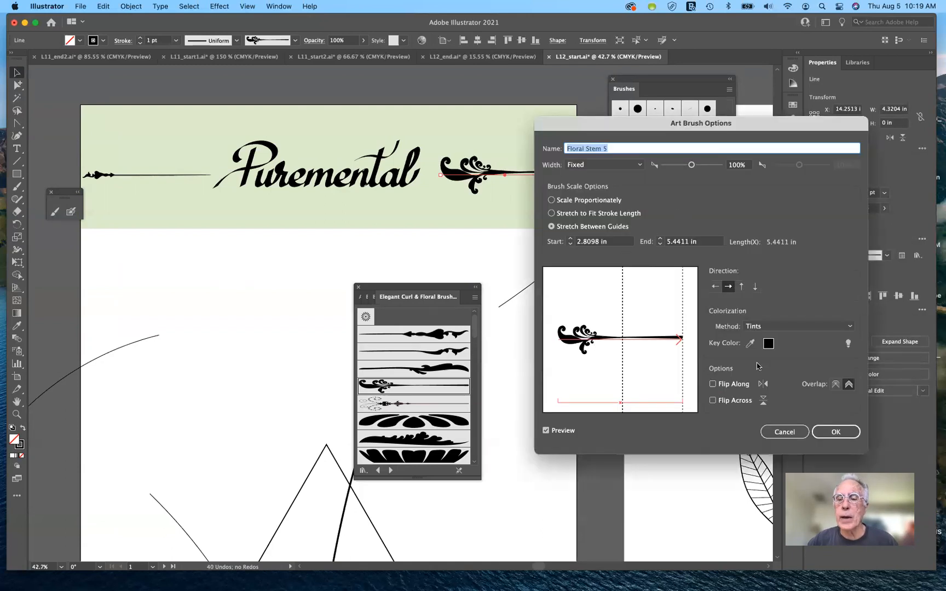
left_click(715, 287)
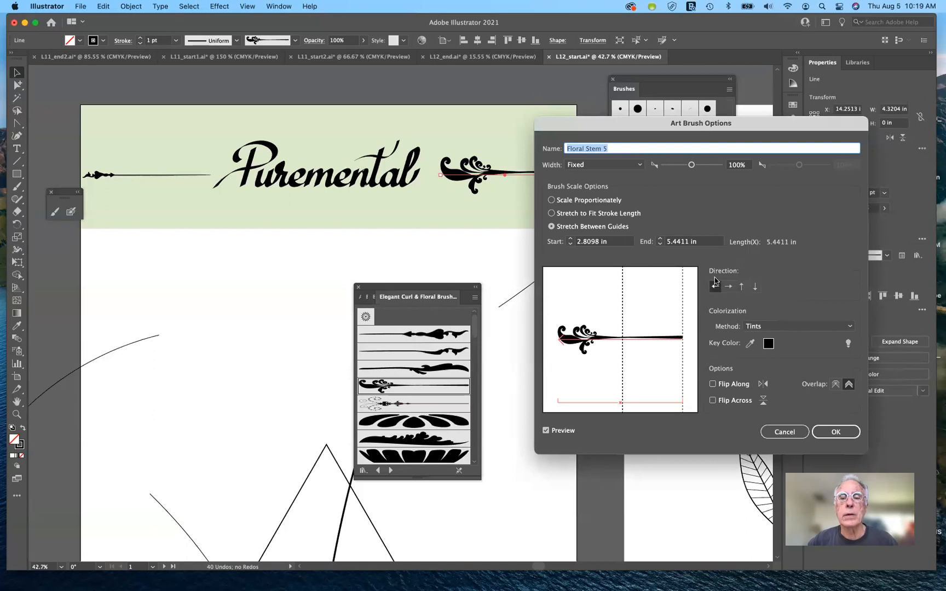
left_click(546, 431)
left_click(546, 431)
left_click(835, 432)
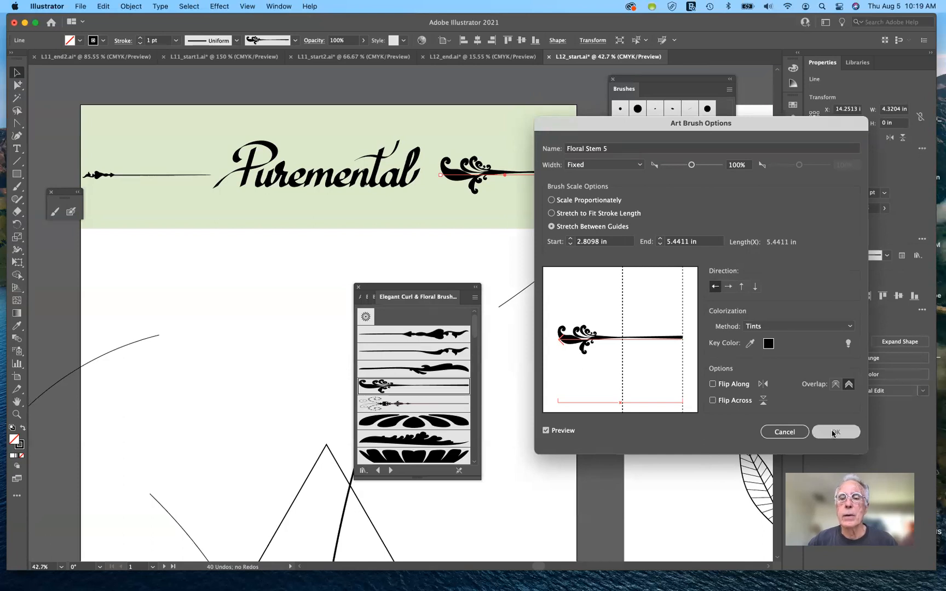
left_click(678, 310)
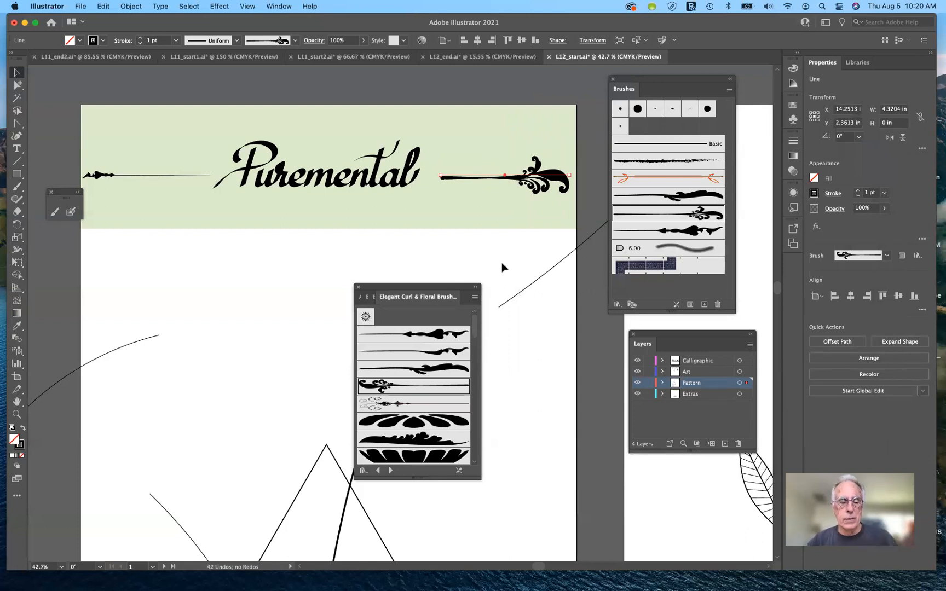
Step: Undo the Floral Stem 5 direction change and its application to the header's right line, and deselect the line
key("super+z")
key("super+z")
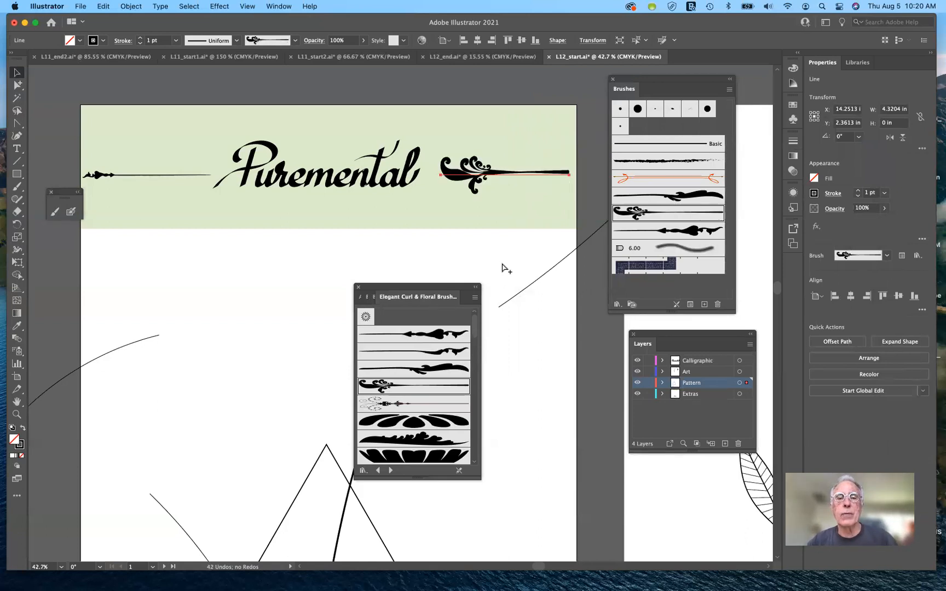
key("super+z")
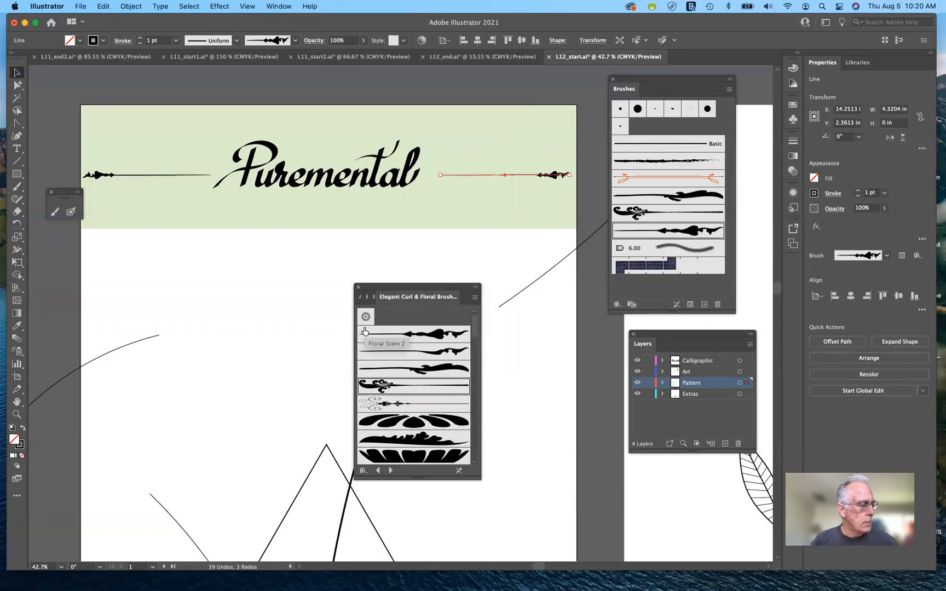
scroll(365, 331, "down", 3)
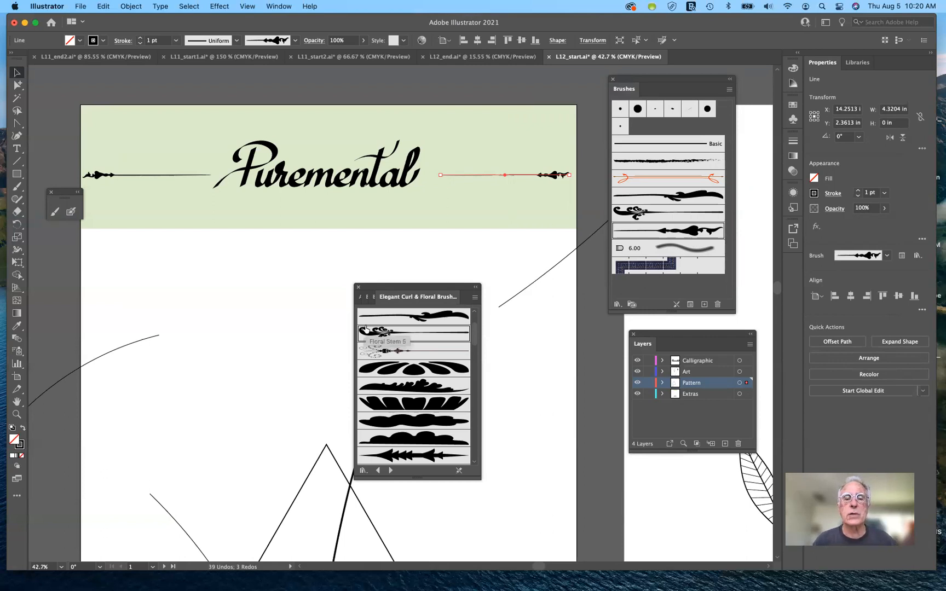
left_click(424, 250)
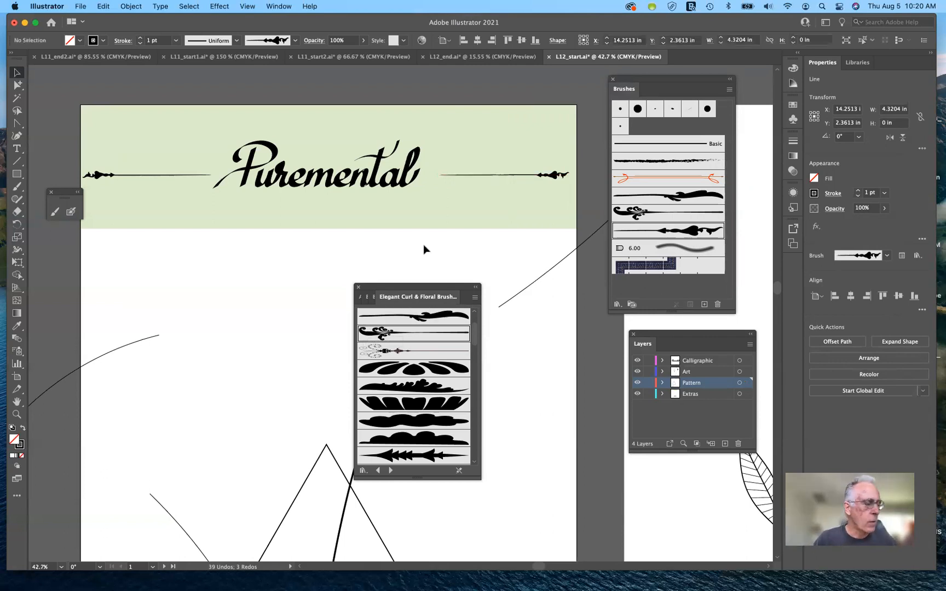
Step: Move the Elegant Curl & Floral Brush library clear of the label artwork and the leaf-stem artboard
scroll(423, 246, "right", 5)
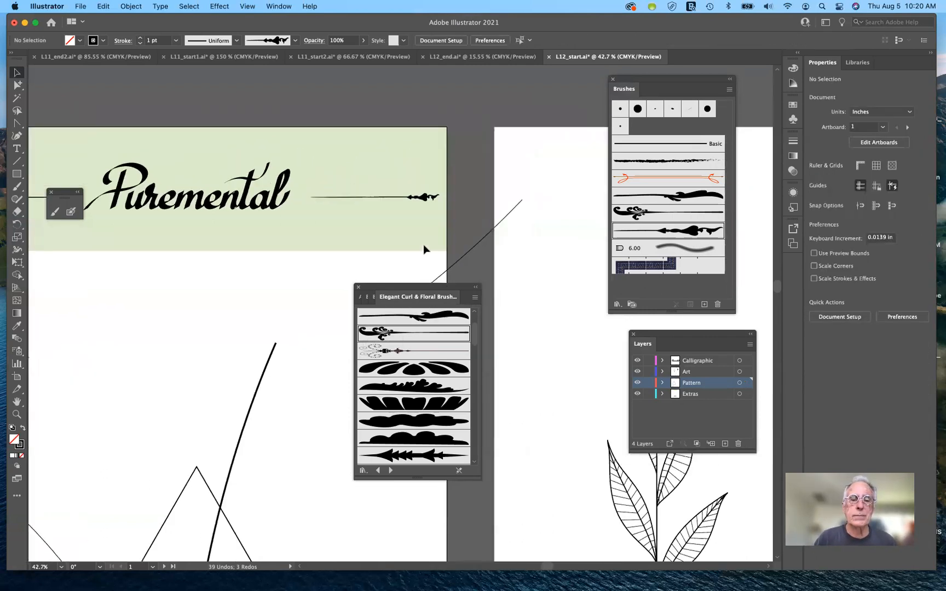
scroll(424, 247, "down", 5)
mouse_move(437, 295)
left_mouse_down()
mouse_move(535, 403)
mouse_move(602, 521)
mouse_move(564, 455)
left_mouse_up()
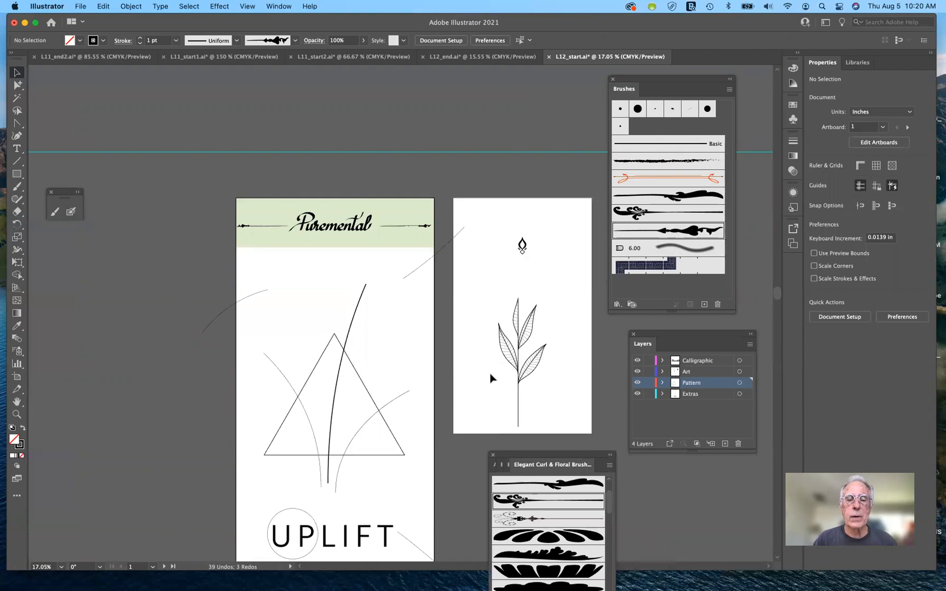
scroll(492, 378, "down", 3)
scroll(491, 378, "right", 3)
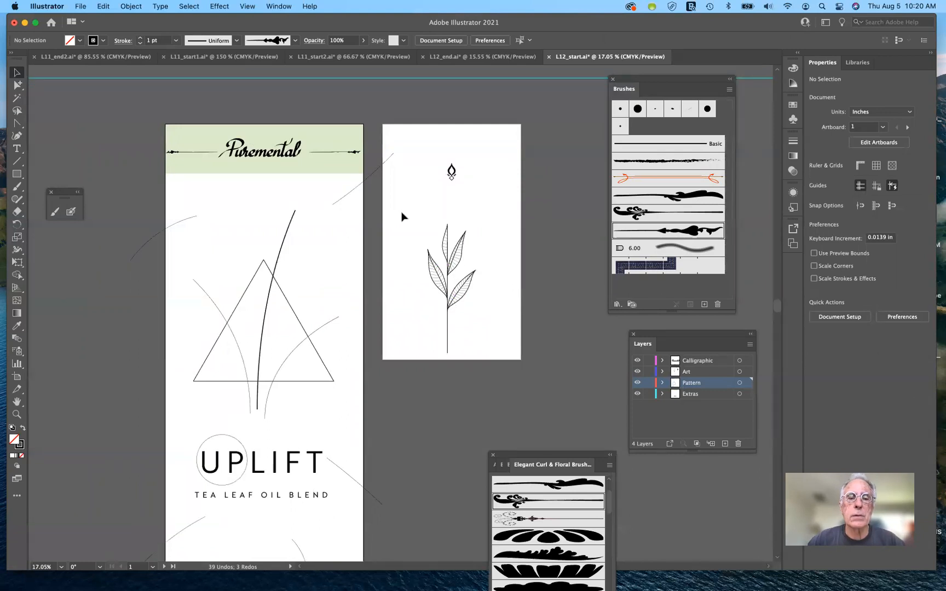
Step: Create a new art brush from the leaf stem group on the second artboard, stretched to fit stroke length and with downward direction
left_click(487, 290)
left_click_drag(486, 288, 495, 359)
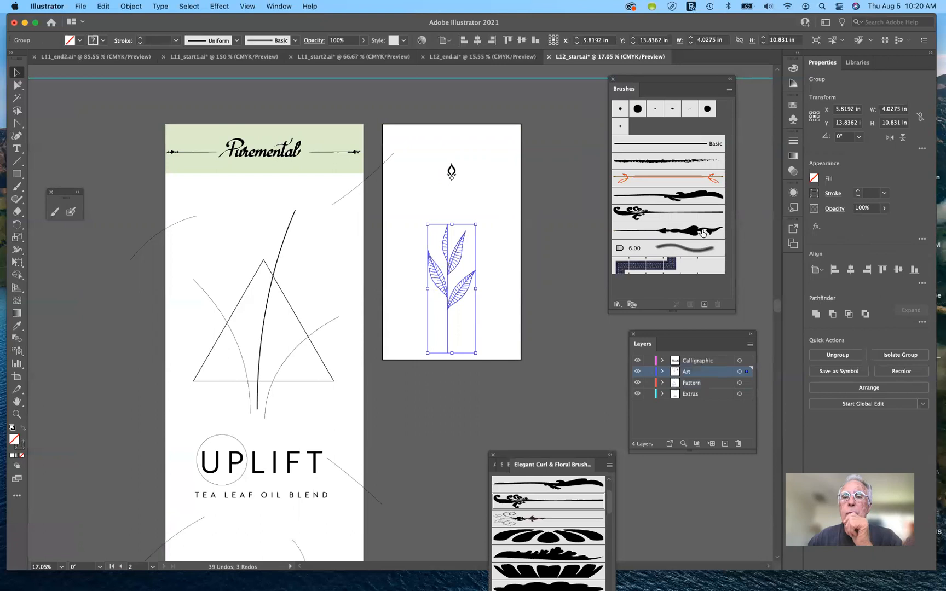
left_click(704, 305)
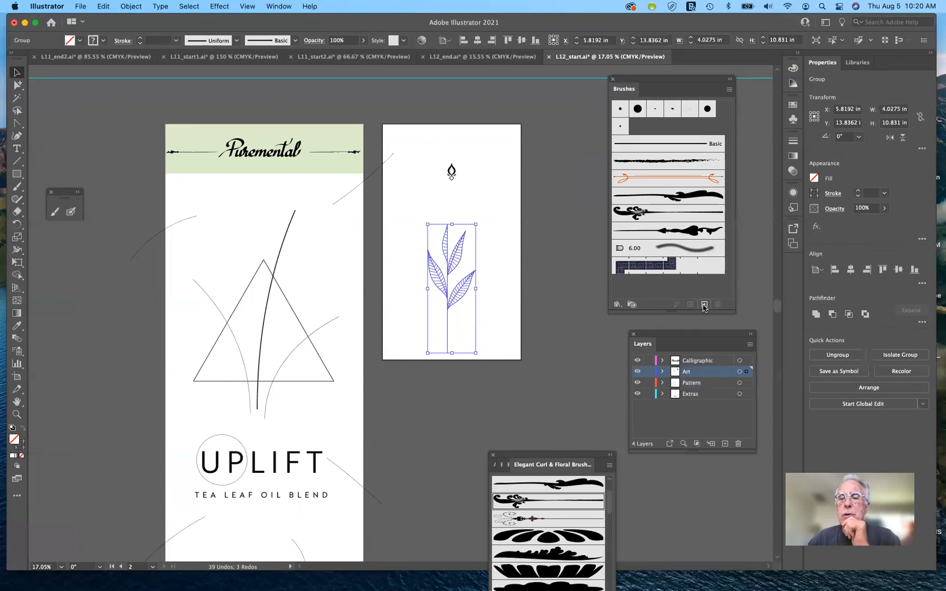
mouse_move(496, 272)
left_mouse_down()
mouse_move(602, 189)
mouse_move(635, 119)
mouse_move(646, 136)
left_mouse_up()
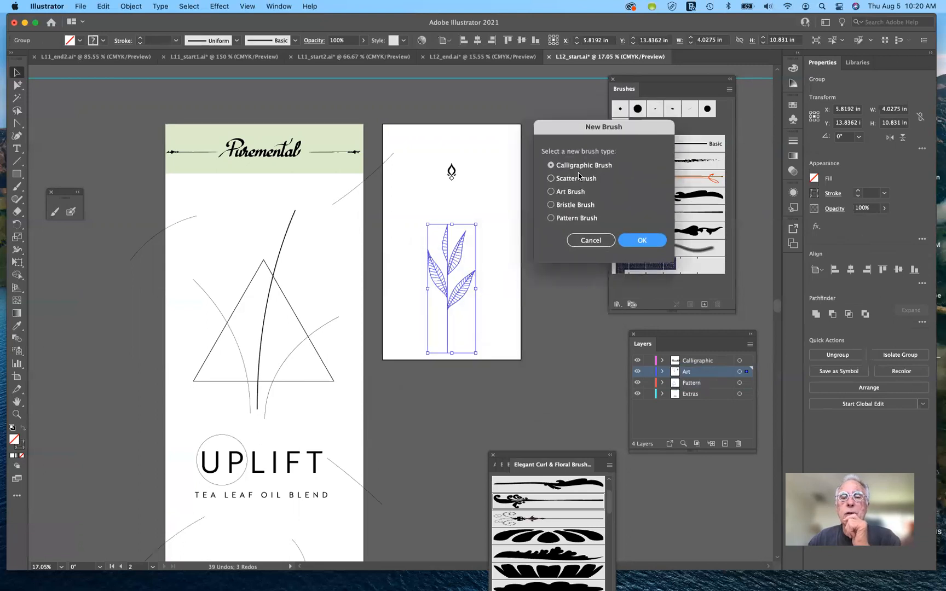
left_click(552, 192)
left_click(635, 245)
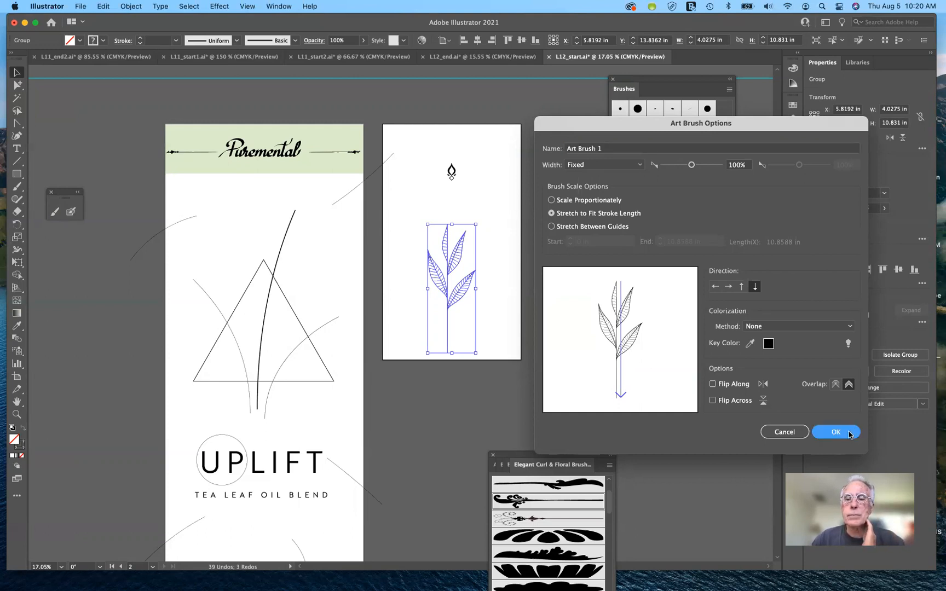
left_click(850, 434)
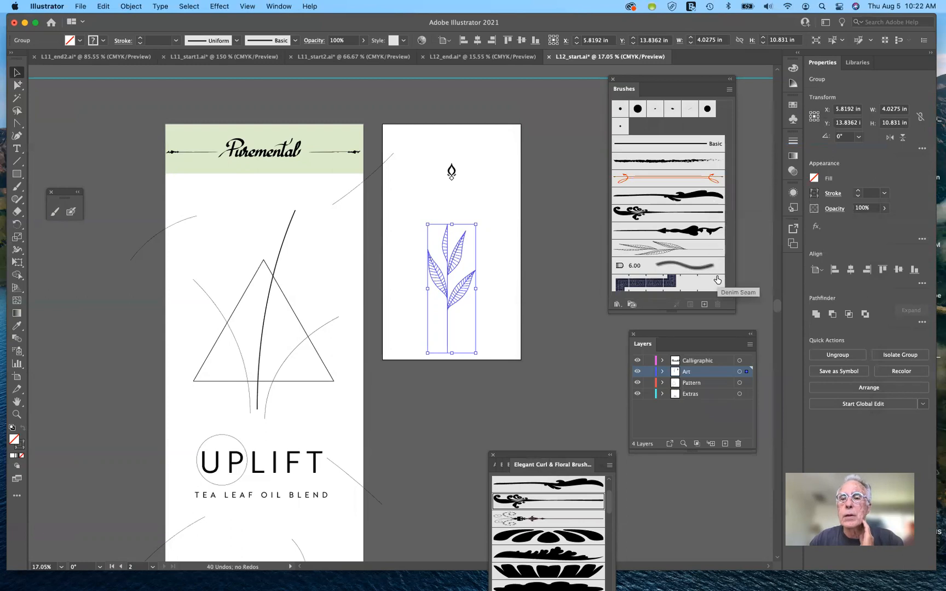
Step: Apply the new leaf art brush to the thick curved path running through the triangle
left_click(508, 280)
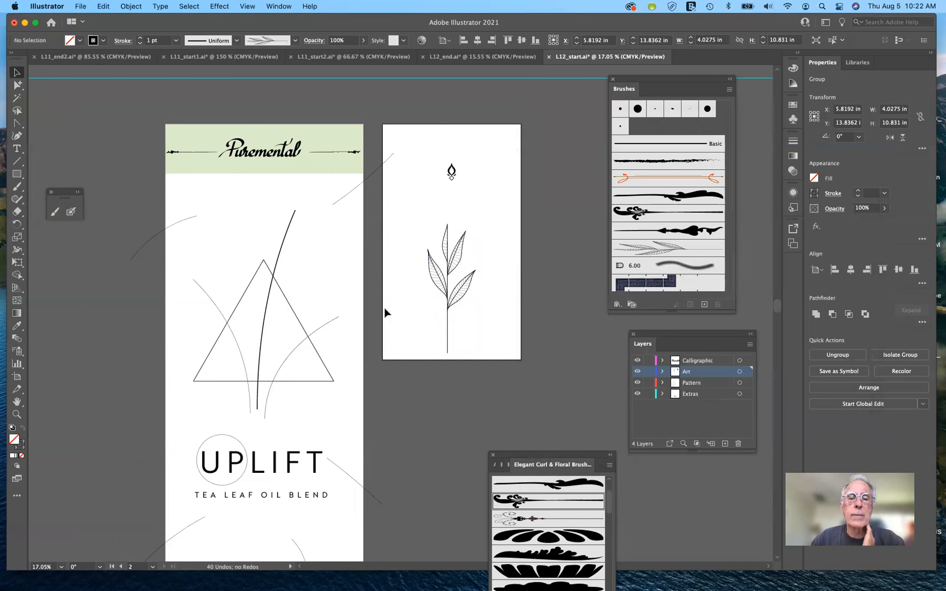
left_click(268, 304)
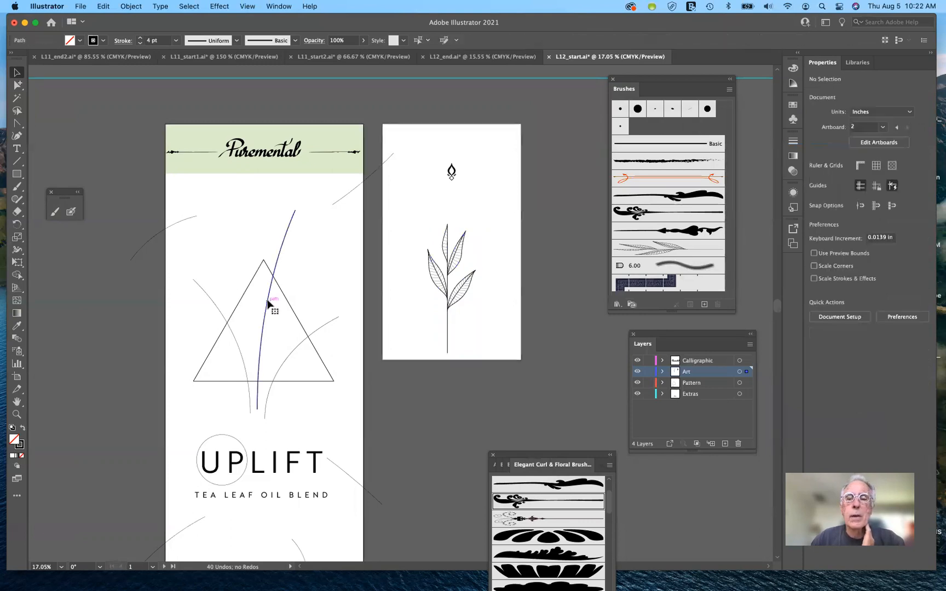
left_click(709, 250)
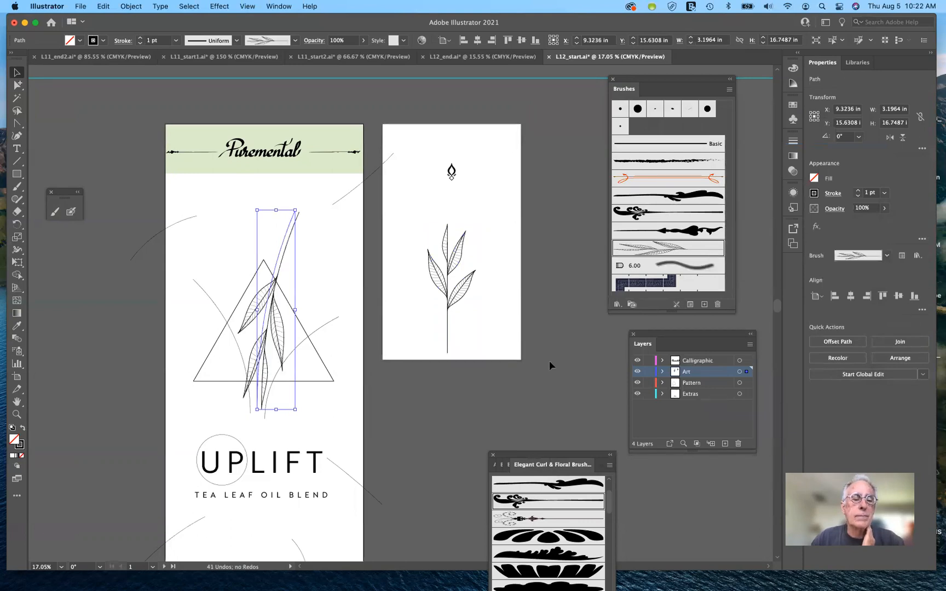
Step: Set the leaf art brush's direction to point up and apply the change to its existing stroke
double_click(656, 251)
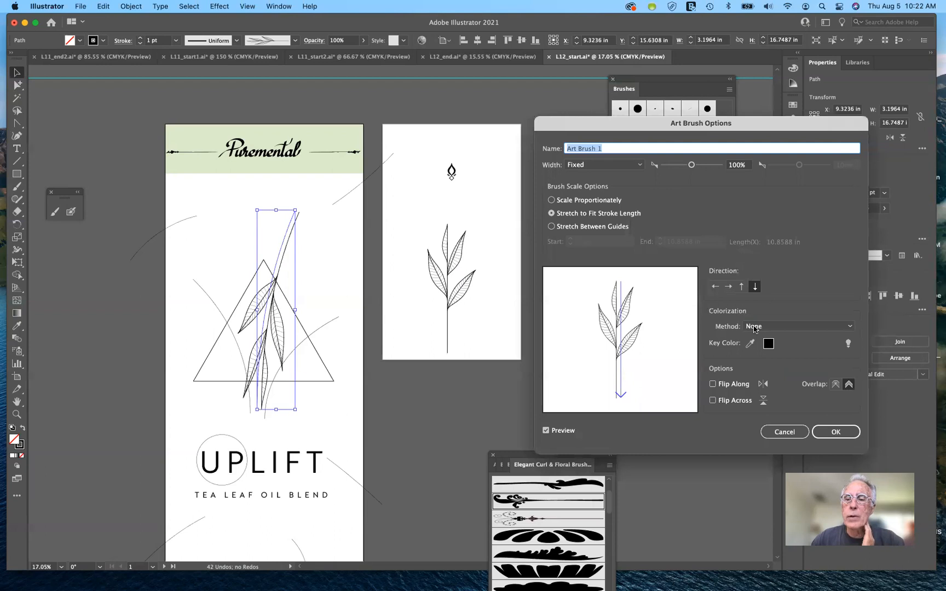
left_click(742, 286)
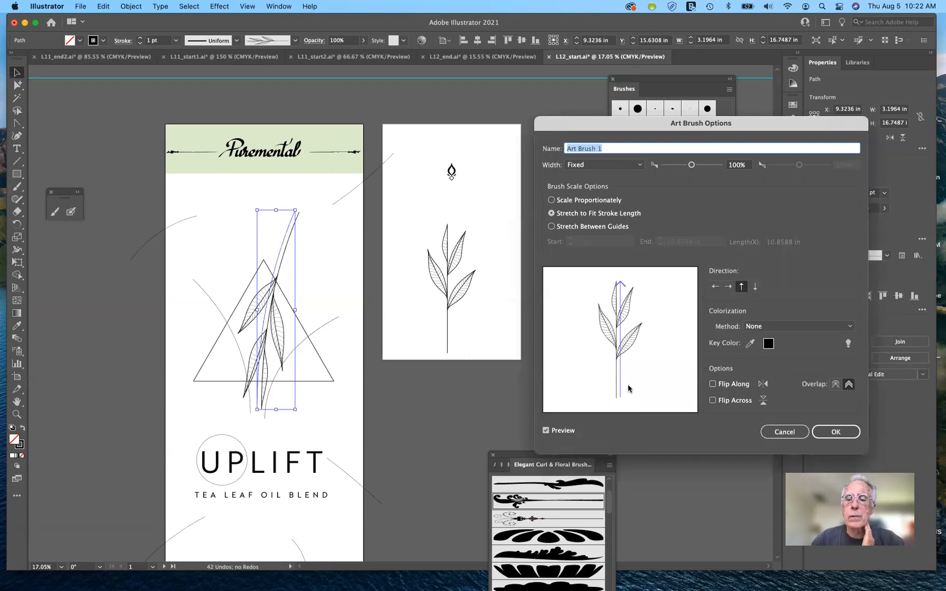
left_click(546, 431)
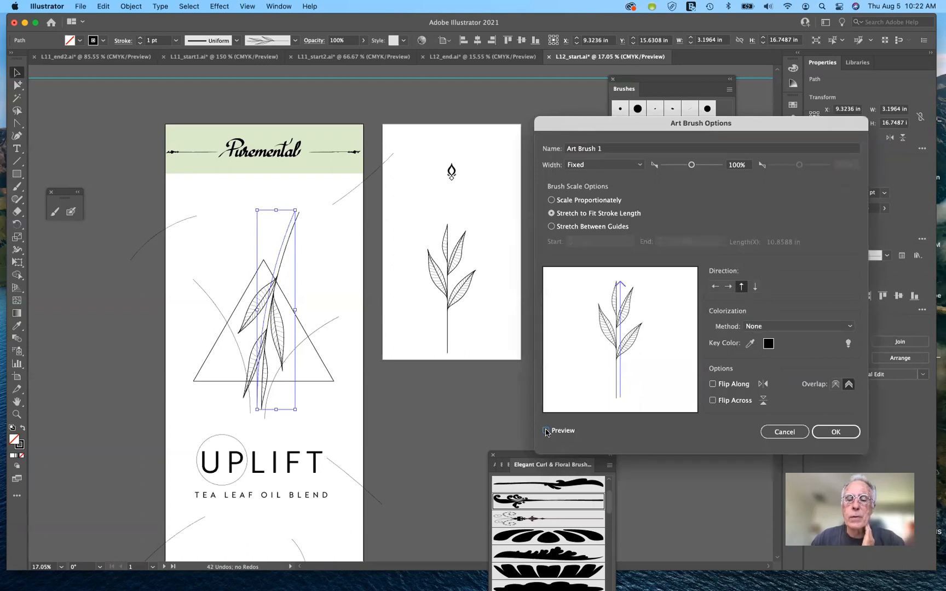
left_click(546, 431)
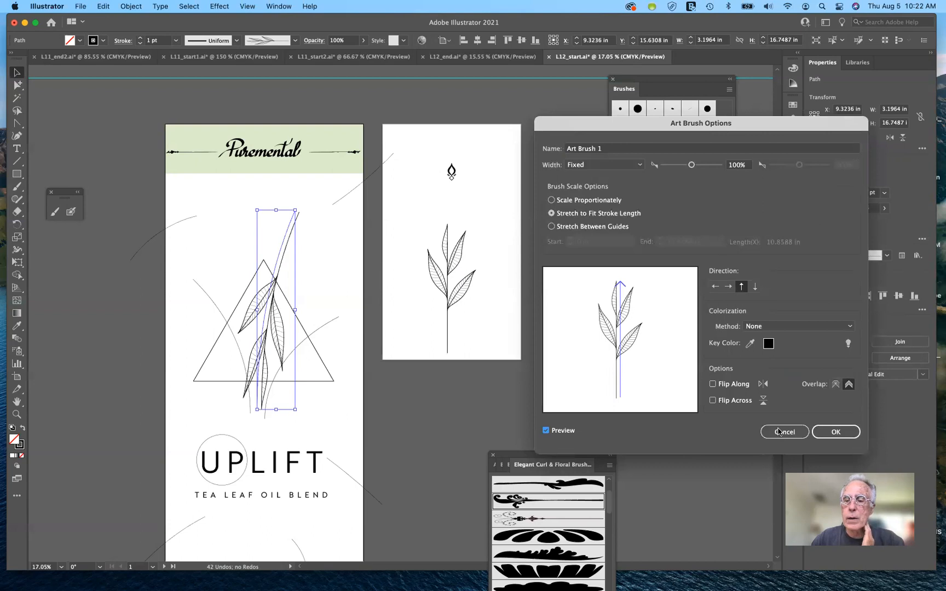
left_click(836, 433)
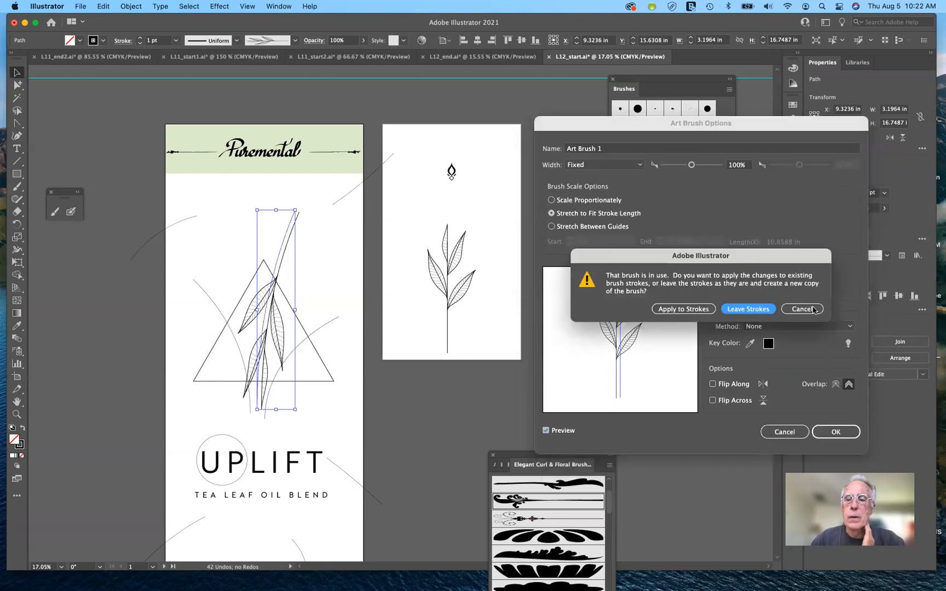
left_click(689, 311)
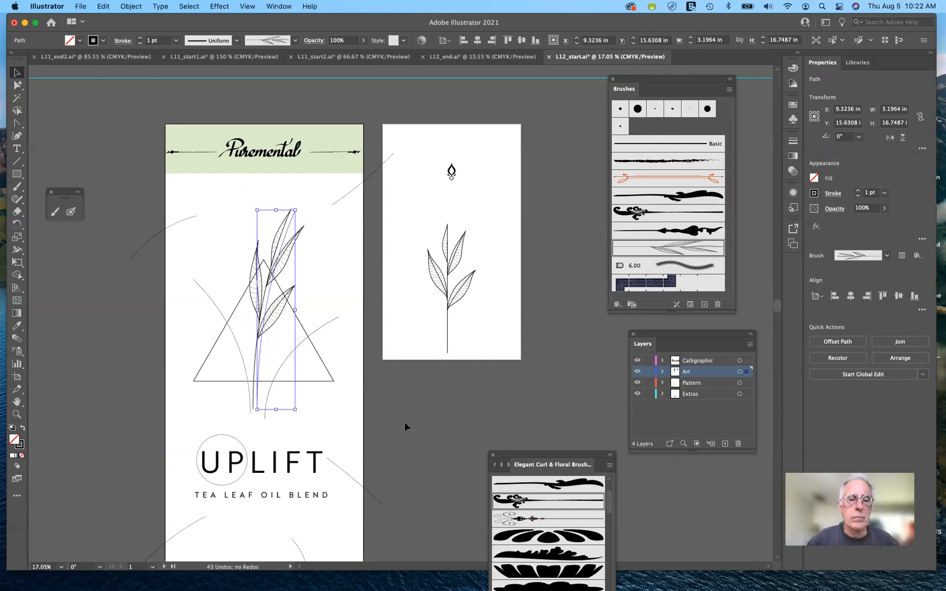
Step: Apply the leaf art brush to the remaining thin curved lines inside and around the edges of the label
left_click(345, 195)
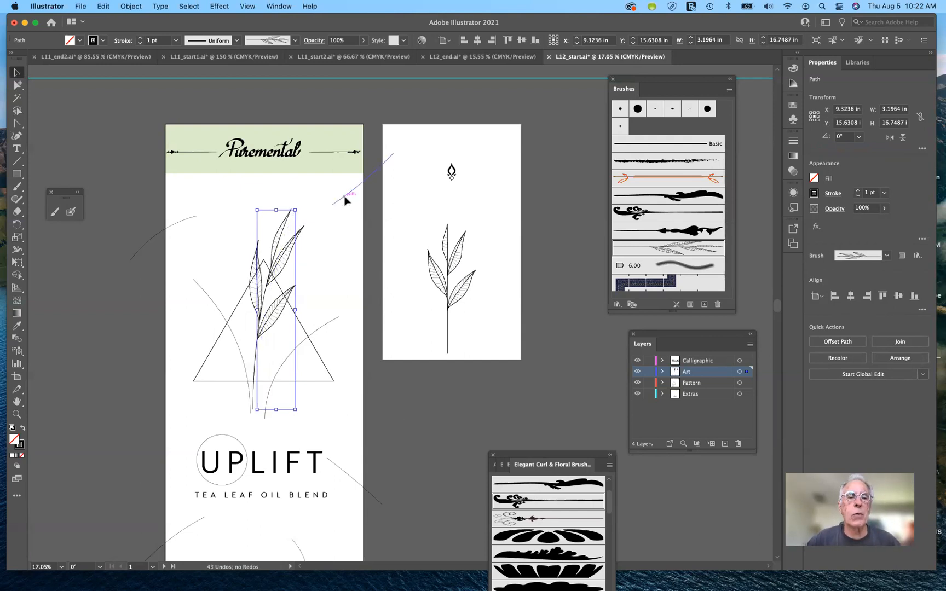
left_click(187, 216, "shift")
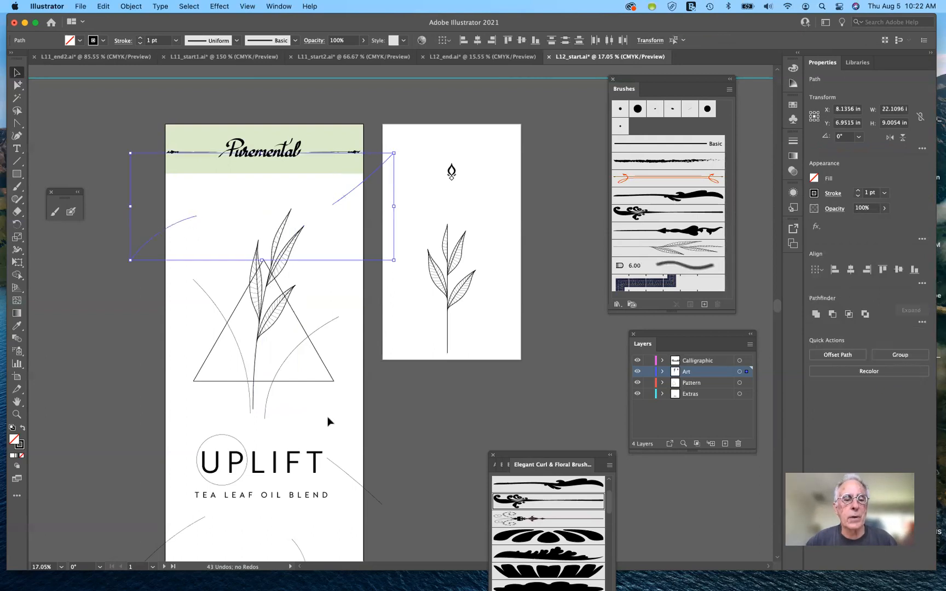
left_click(343, 471, "shift")
left_click(238, 355, "shift")
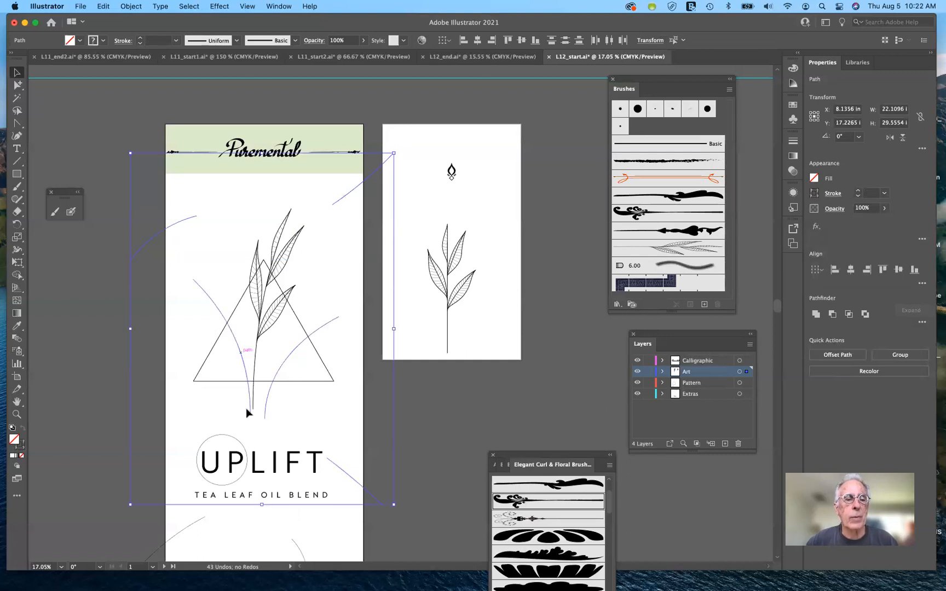
left_click(200, 522, "shift")
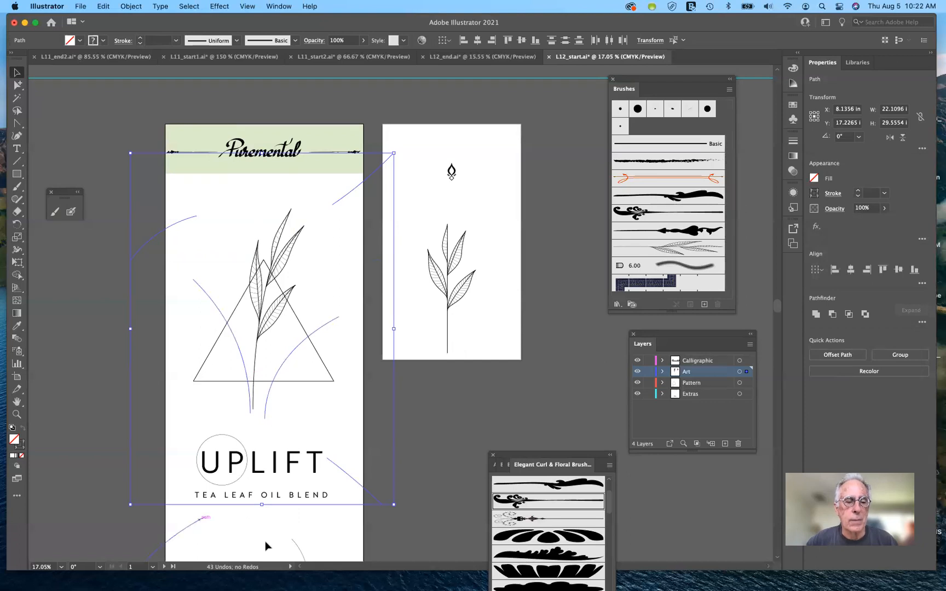
left_click(298, 549, "shift")
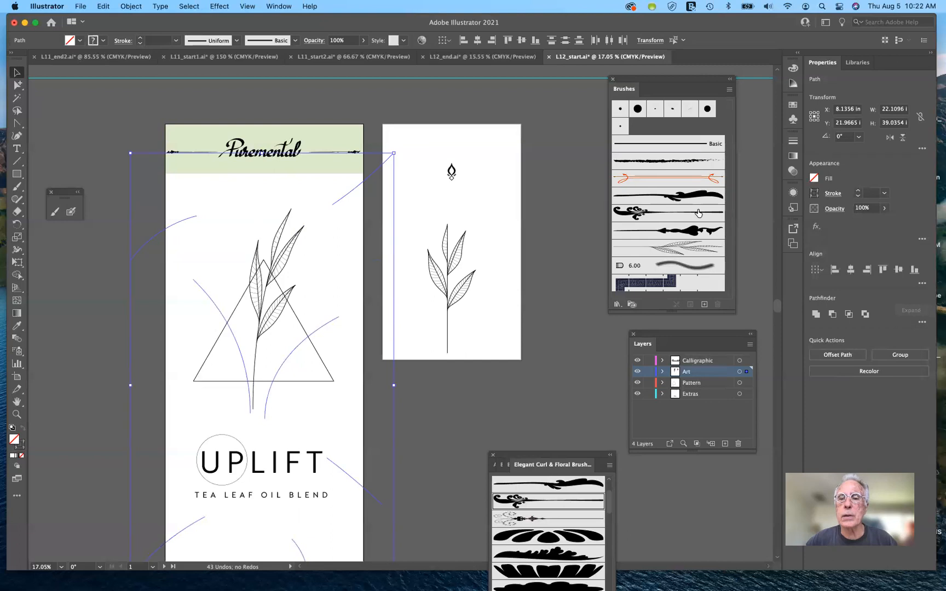
left_click(674, 251)
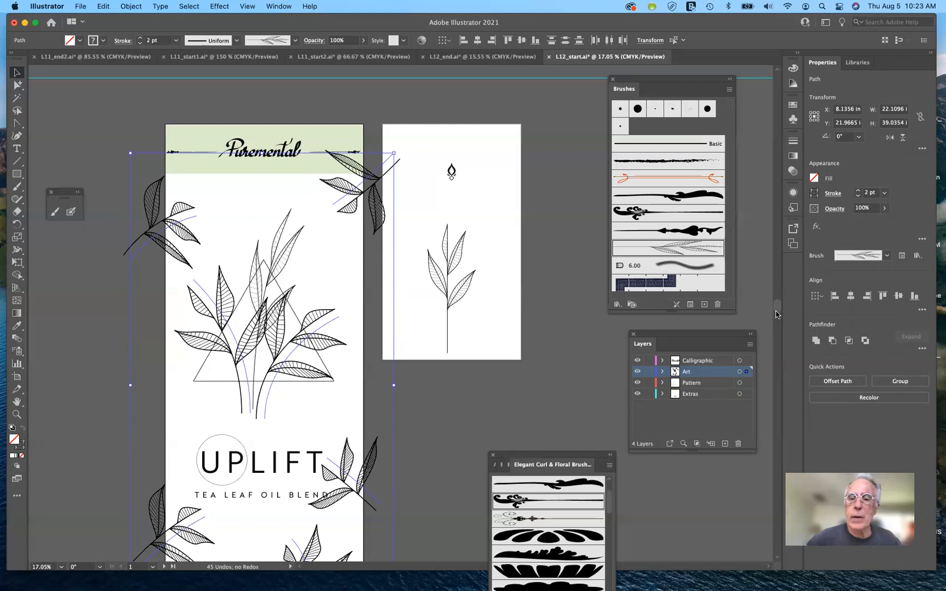
double_click(667, 250)
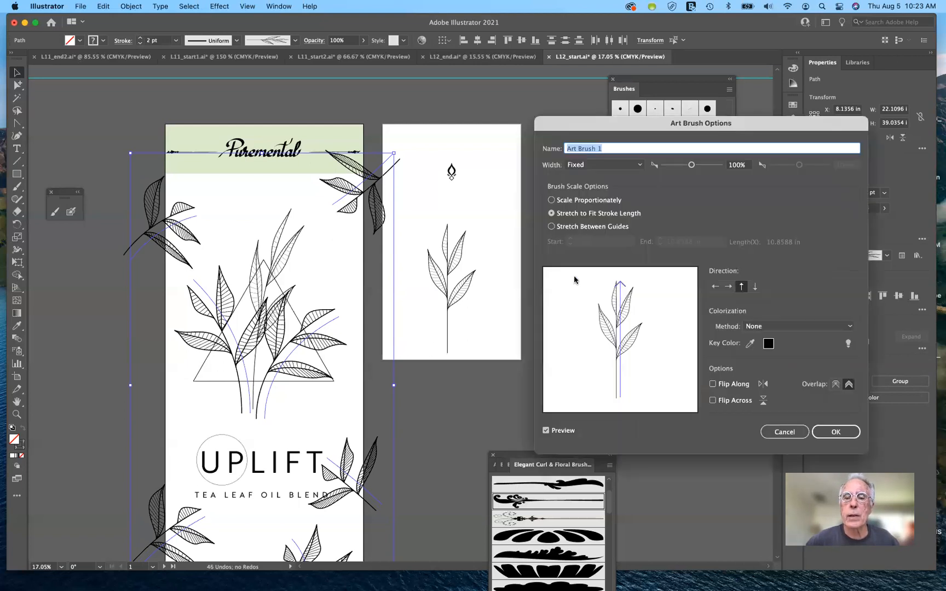
left_click(552, 227)
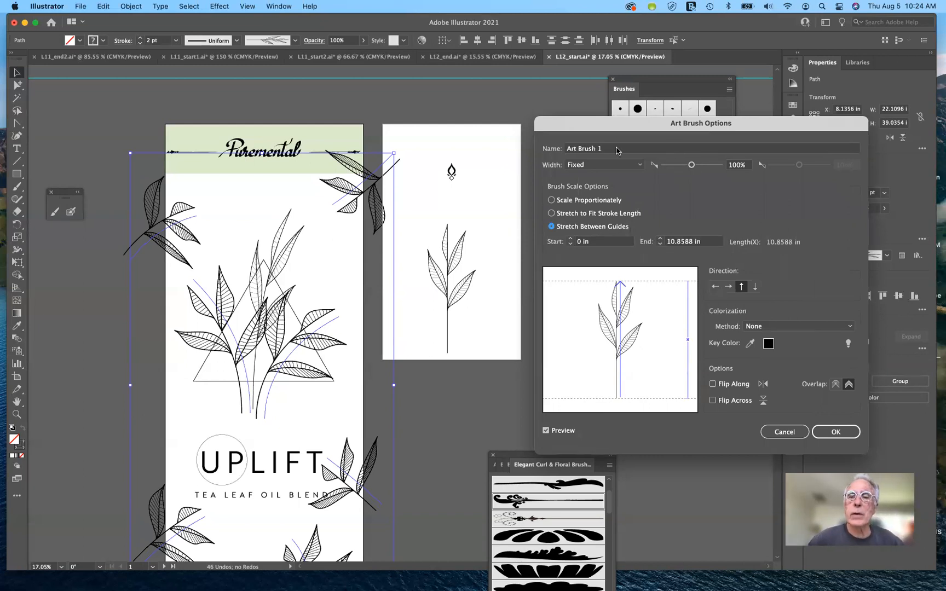
left_click(595, 149)
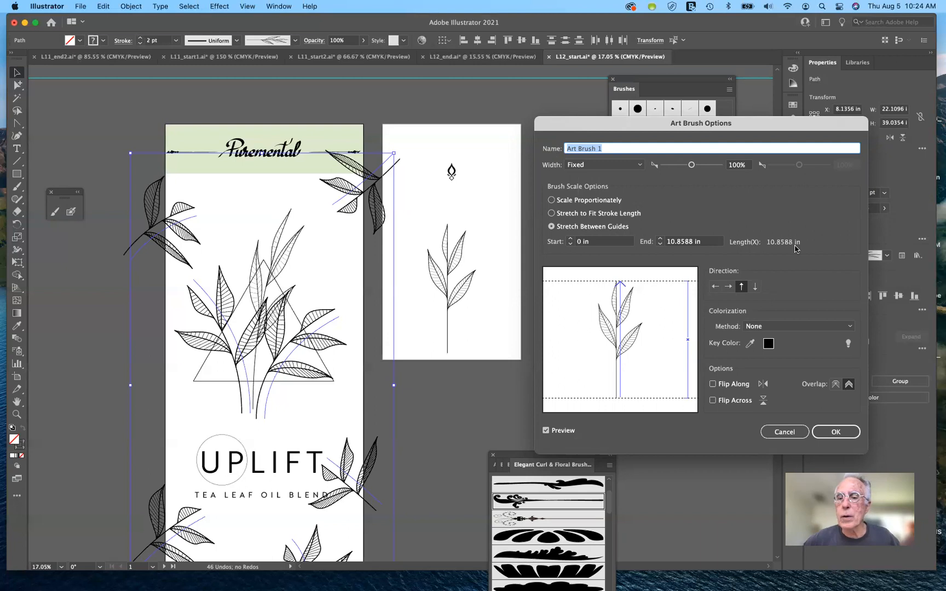
left_click(786, 433)
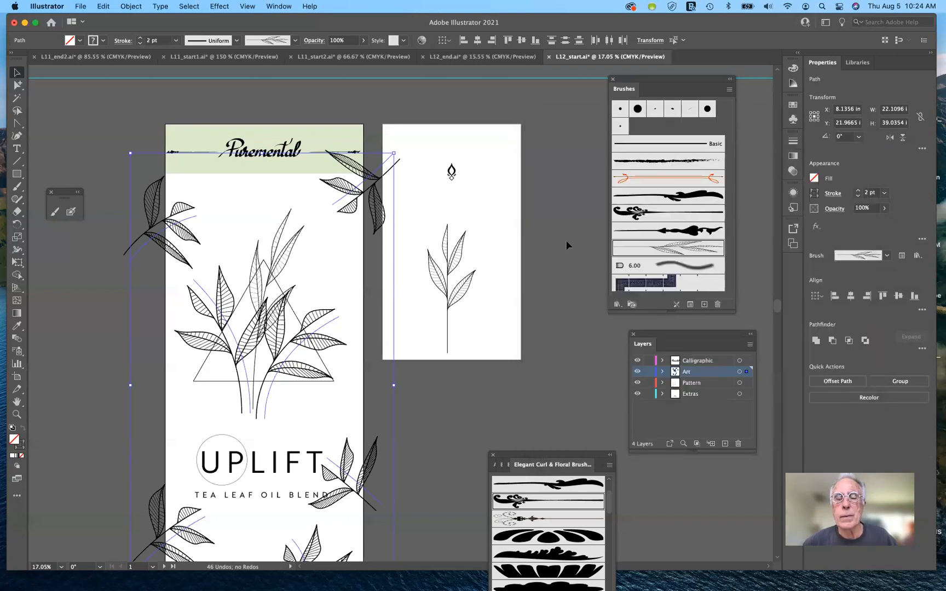
Step: Set the selected leaf curves' stroke to 1 pt and make their art brush stretch between guides, starting at 7.375 in
left_click(857, 196)
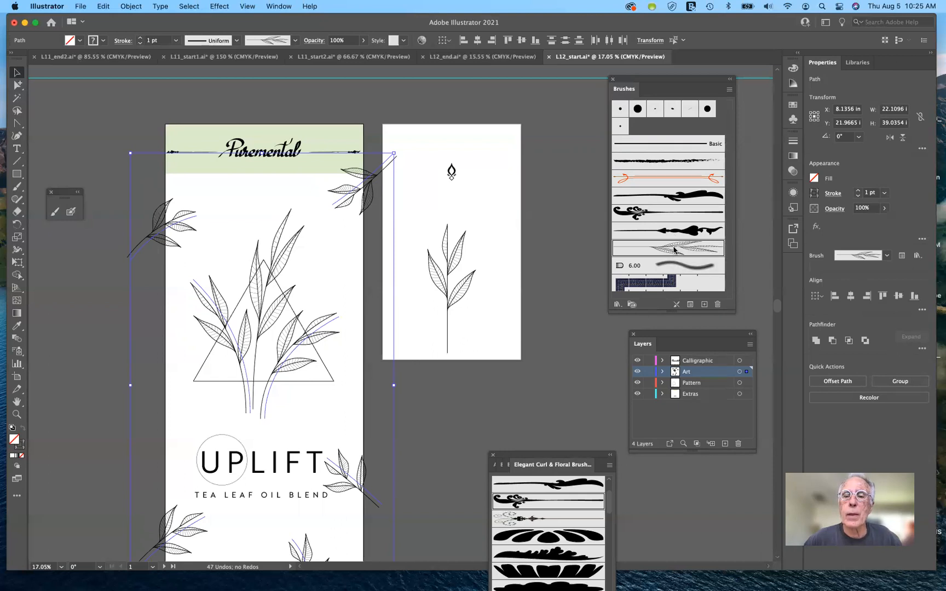
double_click(673, 249)
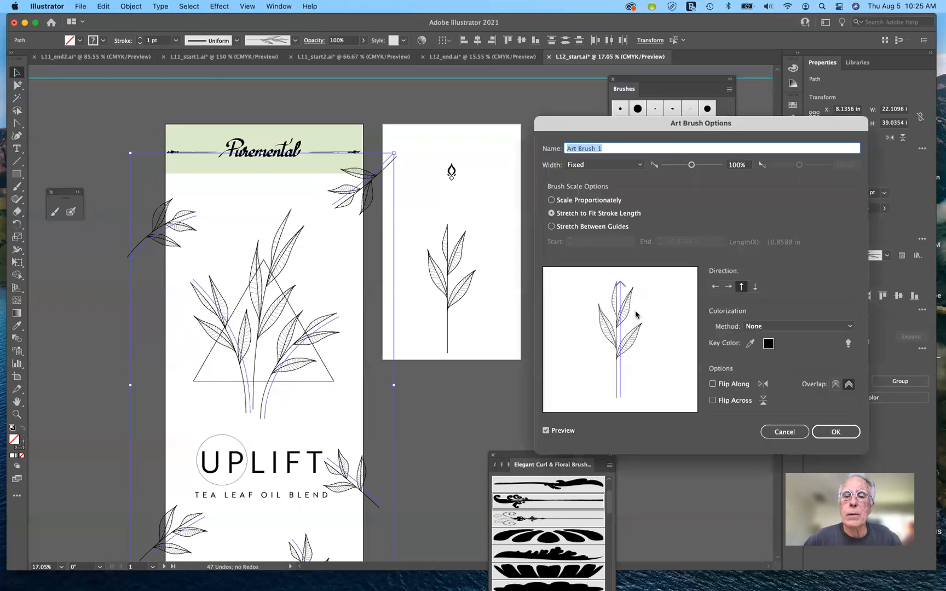
left_click(551, 226)
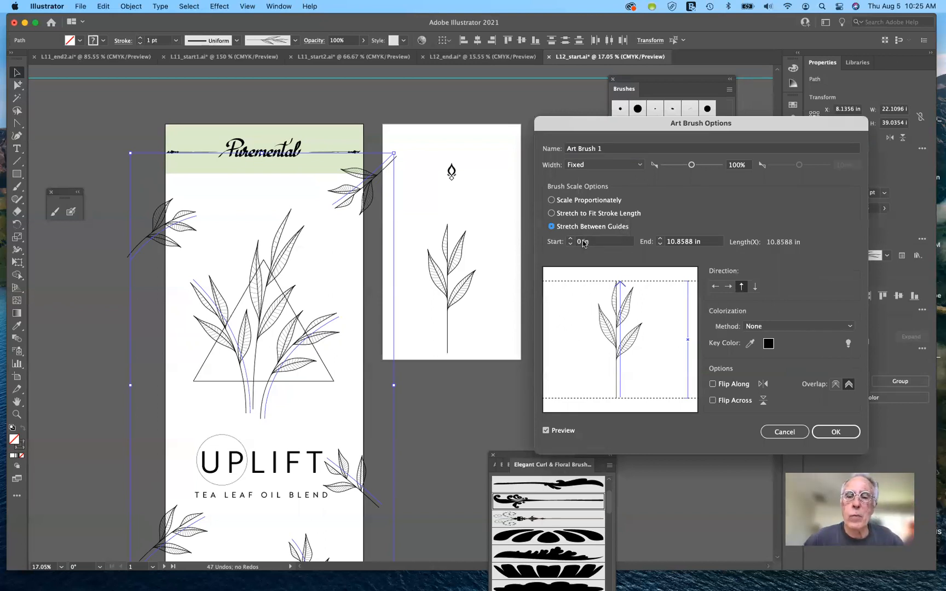
double_click(581, 242)
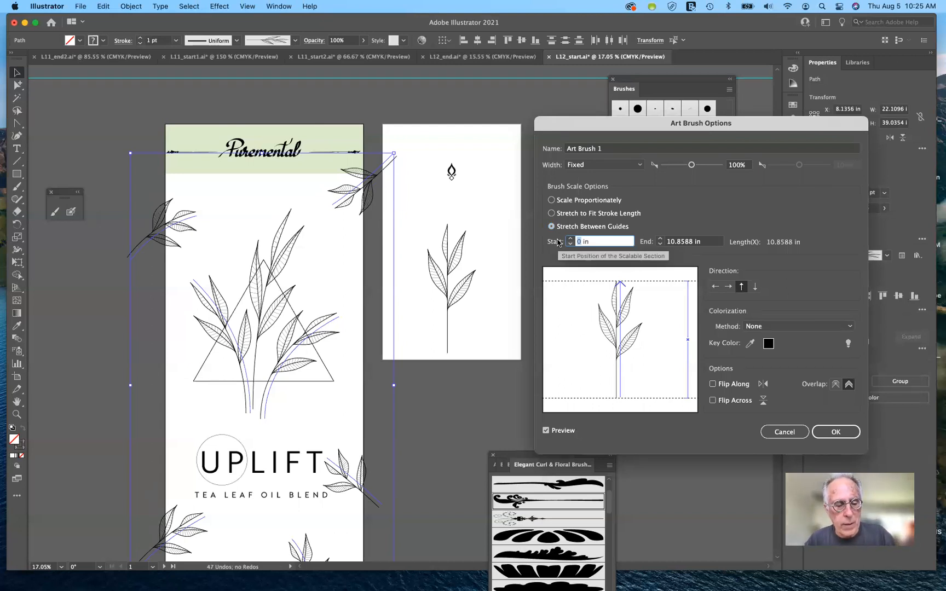
type("7.375")
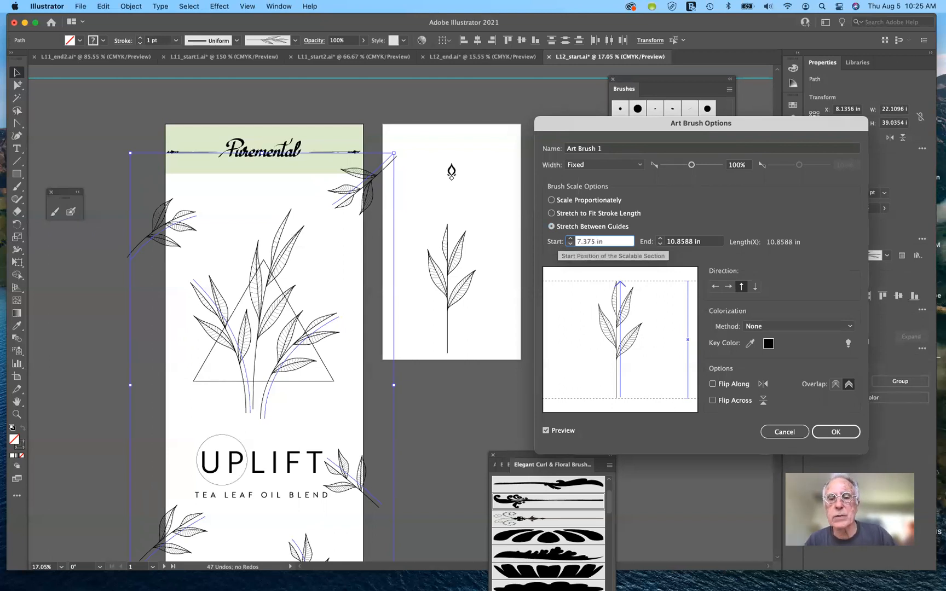
Step: Set the leaf brush's end guide to 10.8587 in, apply the changes to the existing strokes and deselect the curves
left_click(692, 244)
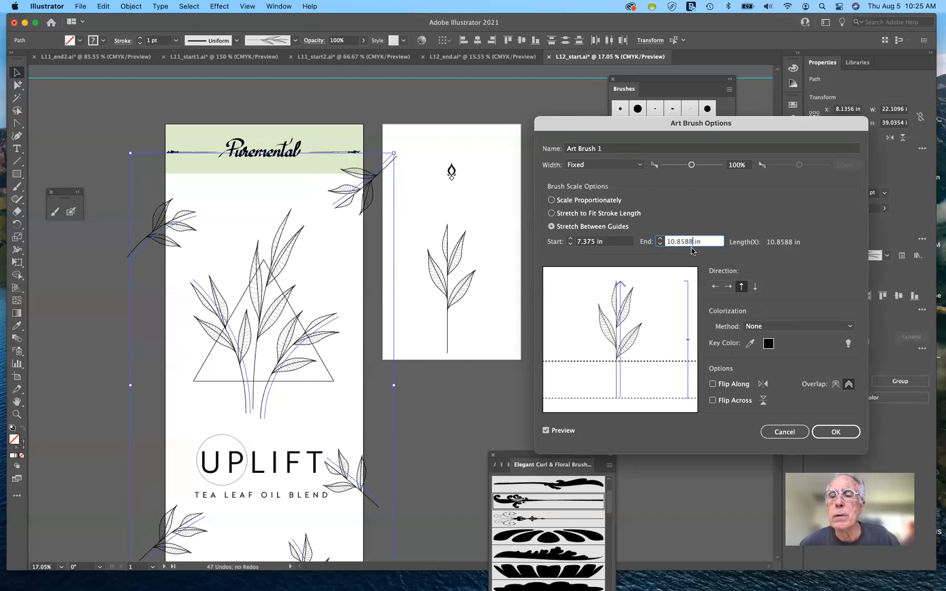
key("BackSpace")
type("7")
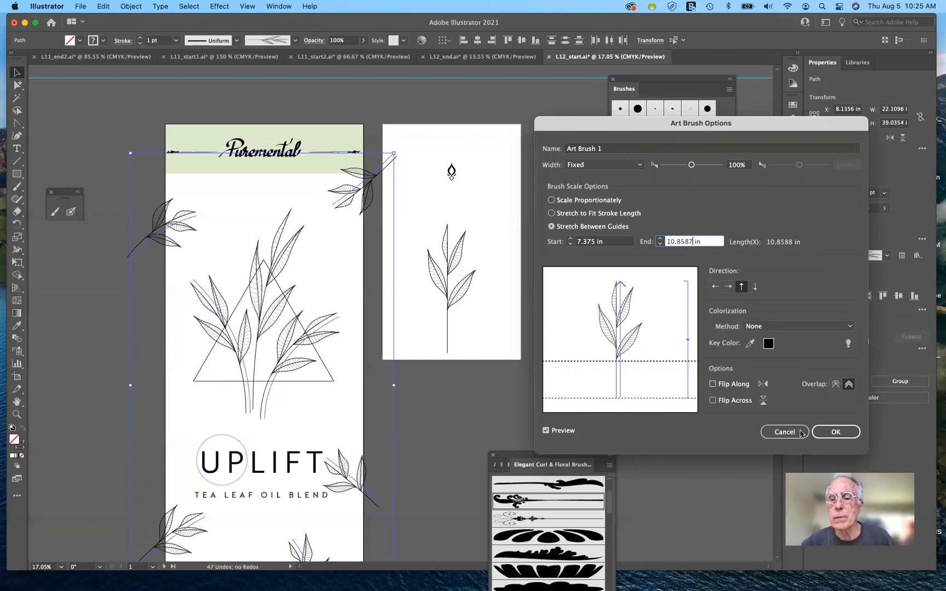
left_click(837, 433)
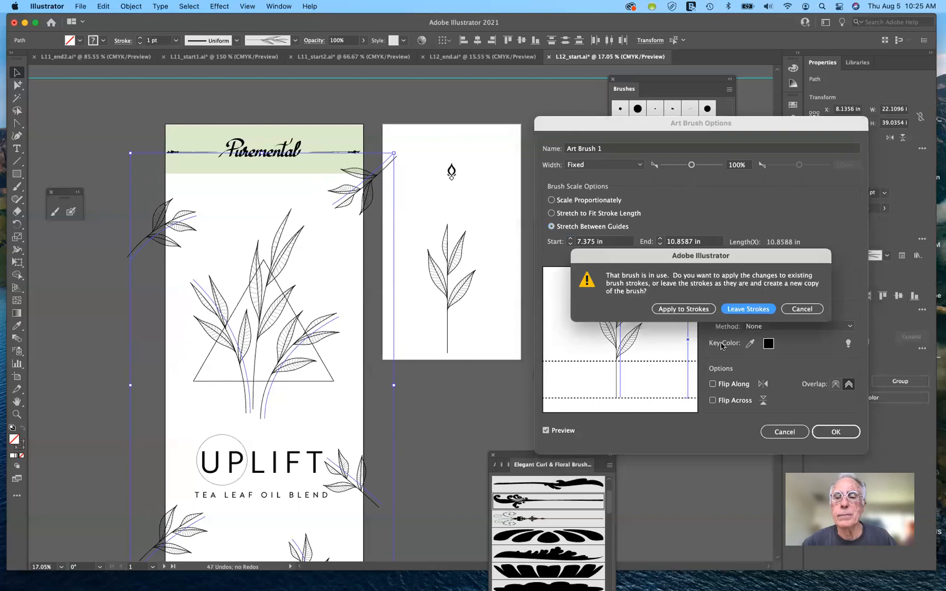
left_click(684, 310)
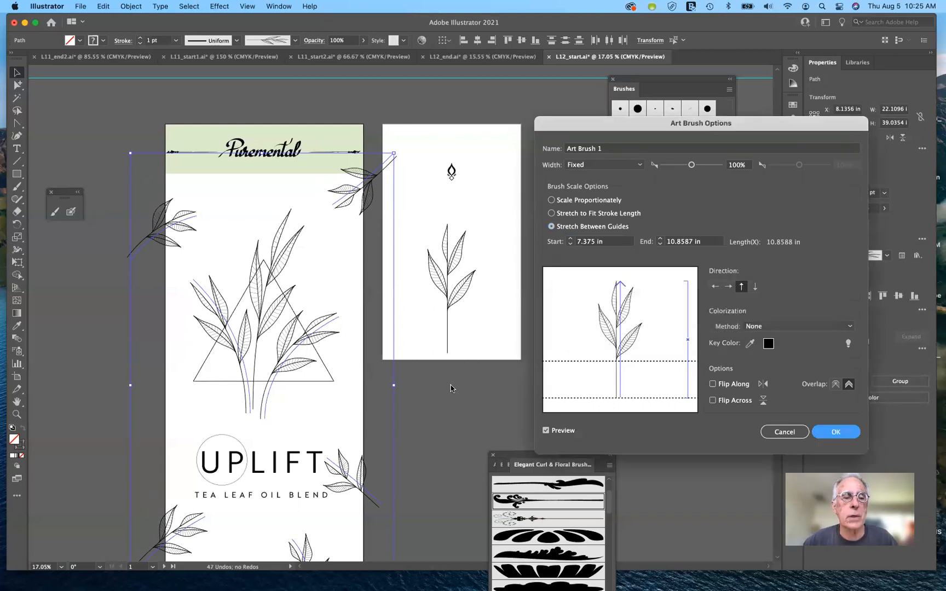
left_click(260, 322)
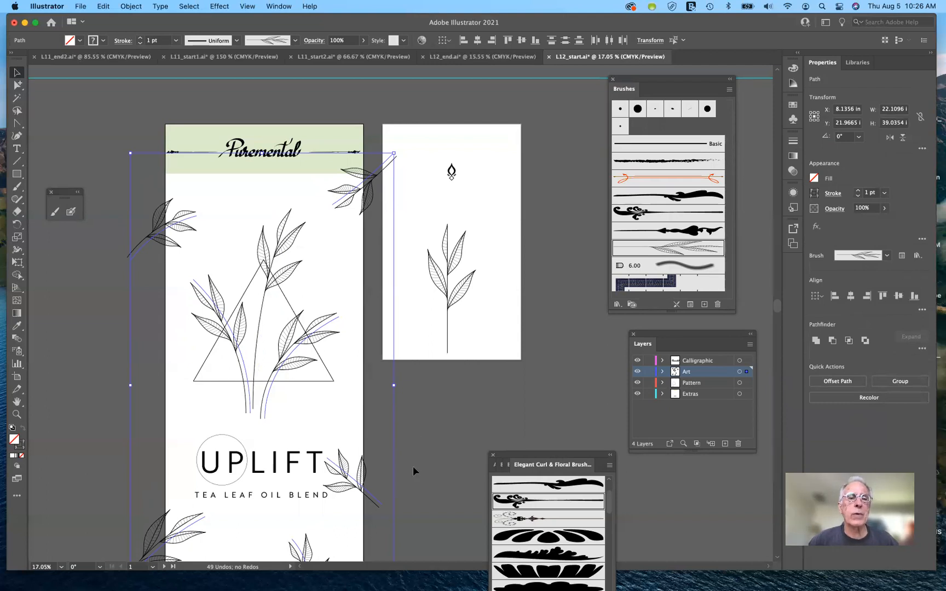
left_click(442, 437)
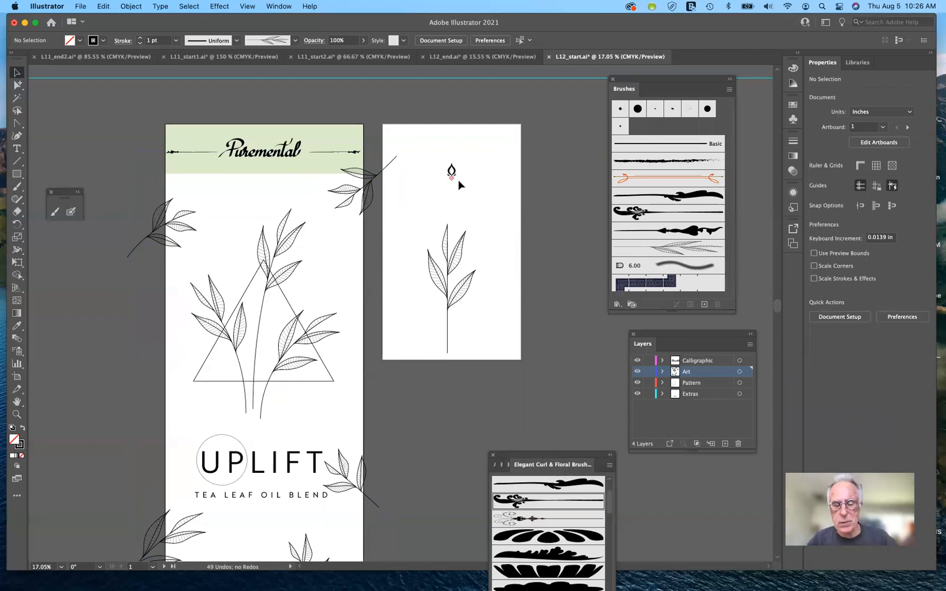
Step: Create a new pattern brush with the default options from the small drop-and-diamond ornament group on the second artboard
scroll(458, 185, "up", 5)
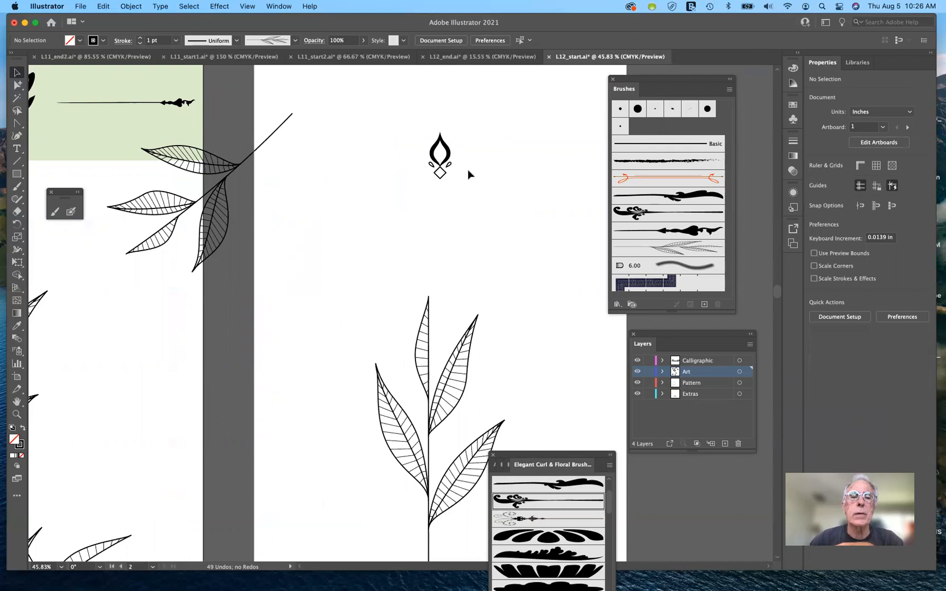
left_click(448, 157)
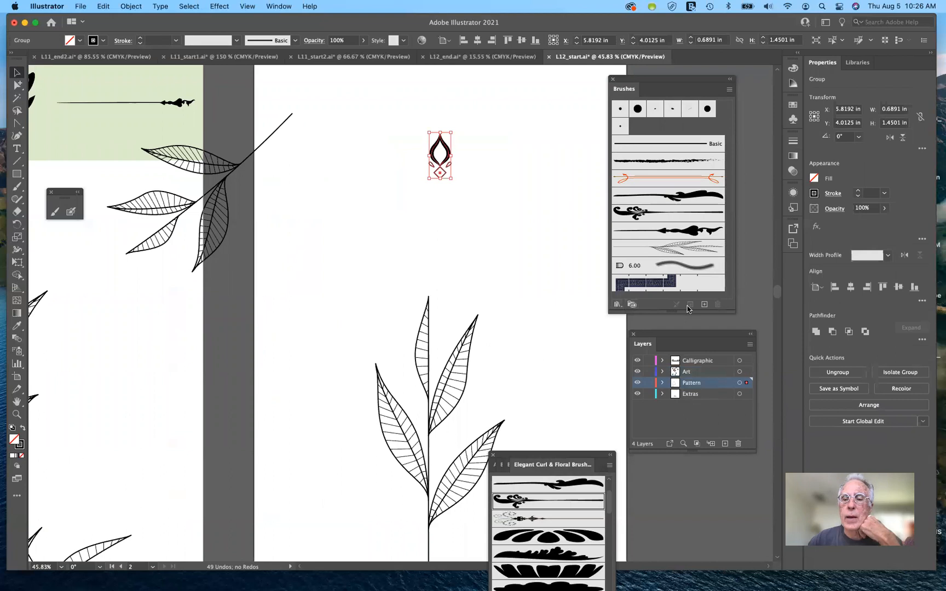
left_click(705, 305)
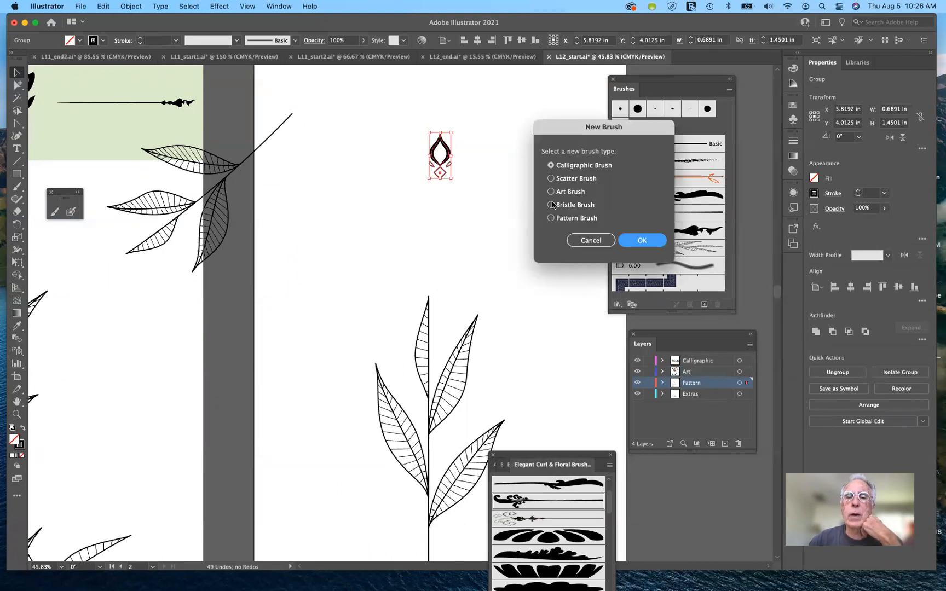
left_click(551, 219)
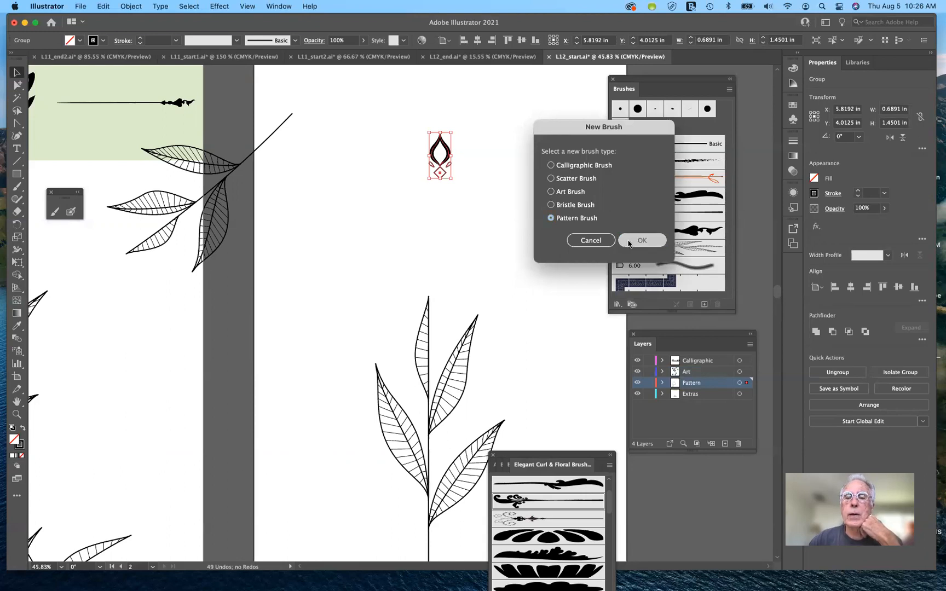
key("Return")
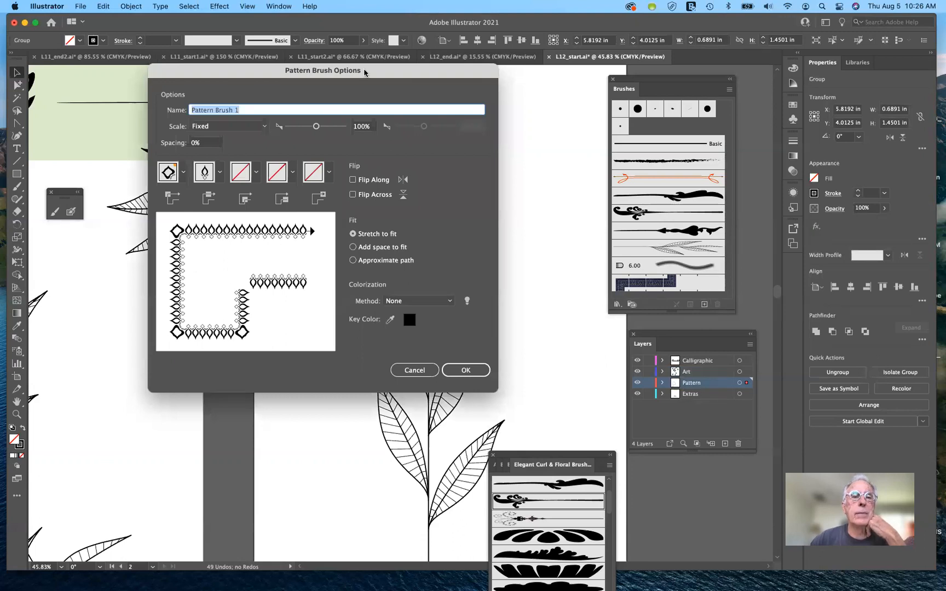
left_click_drag(436, 84, 513, 90)
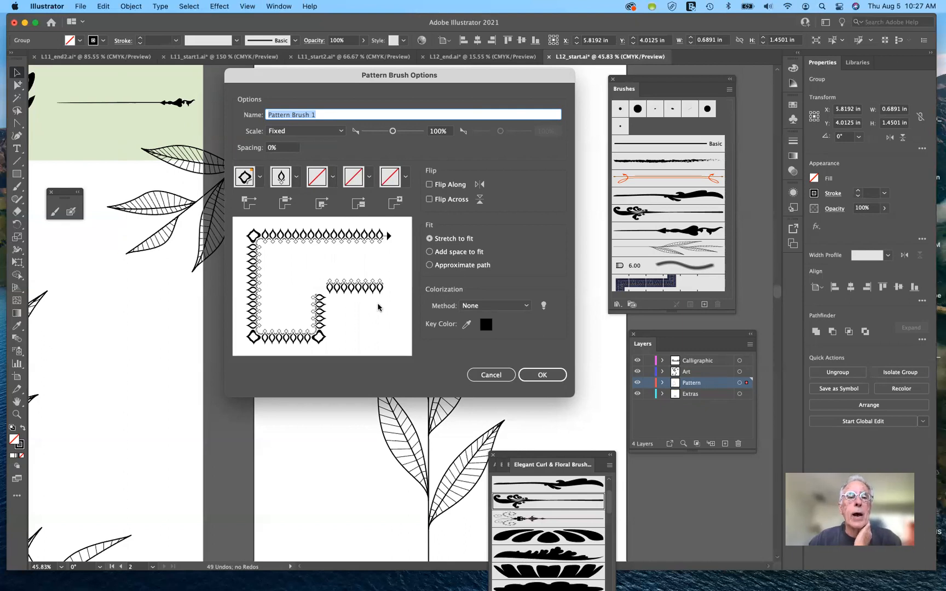
left_click(540, 375)
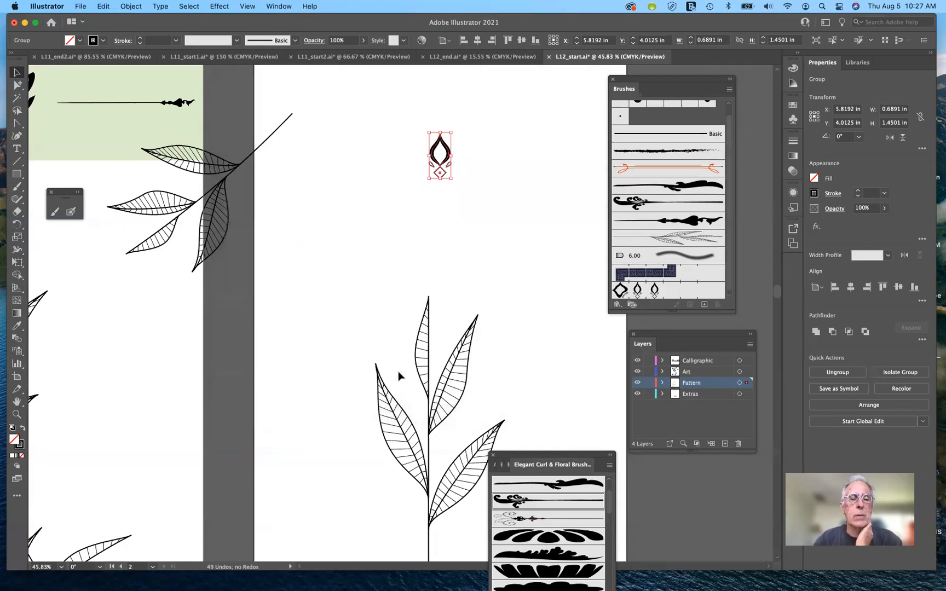
Step: Apply the new ornament pattern brush to the circle around the letters UP in the UPLIFT title
left_click(386, 259)
scroll(387, 258, "left", 8)
scroll(387, 259, "down", 3)
scroll(387, 259, "left", 5)
scroll(387, 259, "down", 10)
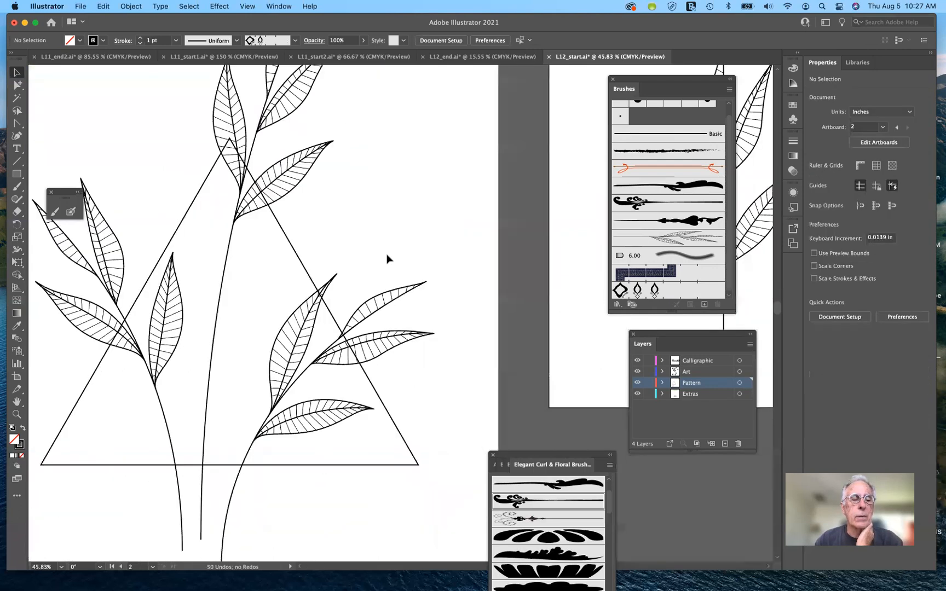
scroll(386, 259, "left", 2)
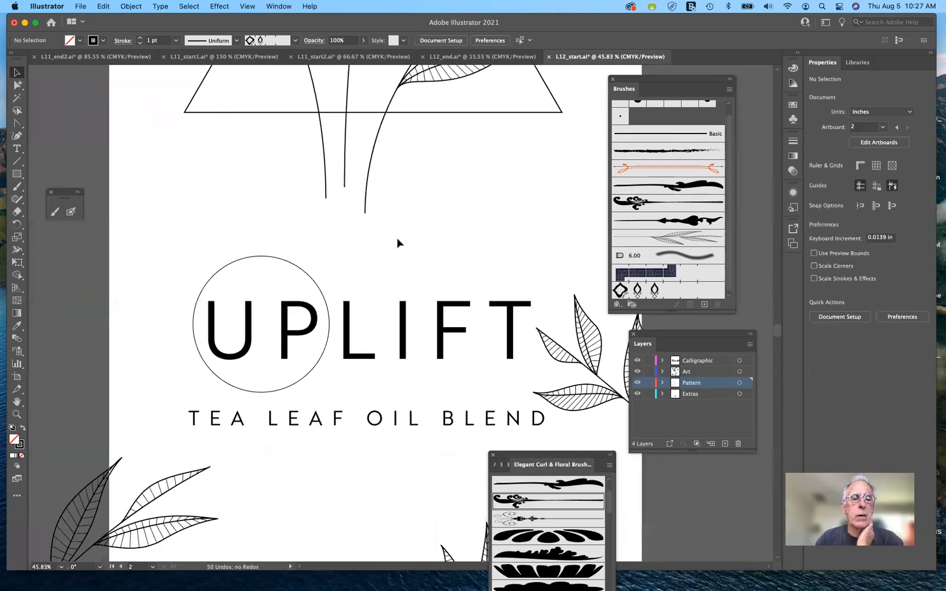
scroll(422, 197, "up", 3)
scroll(422, 195, "left", 4)
scroll(422, 195, "down", 4)
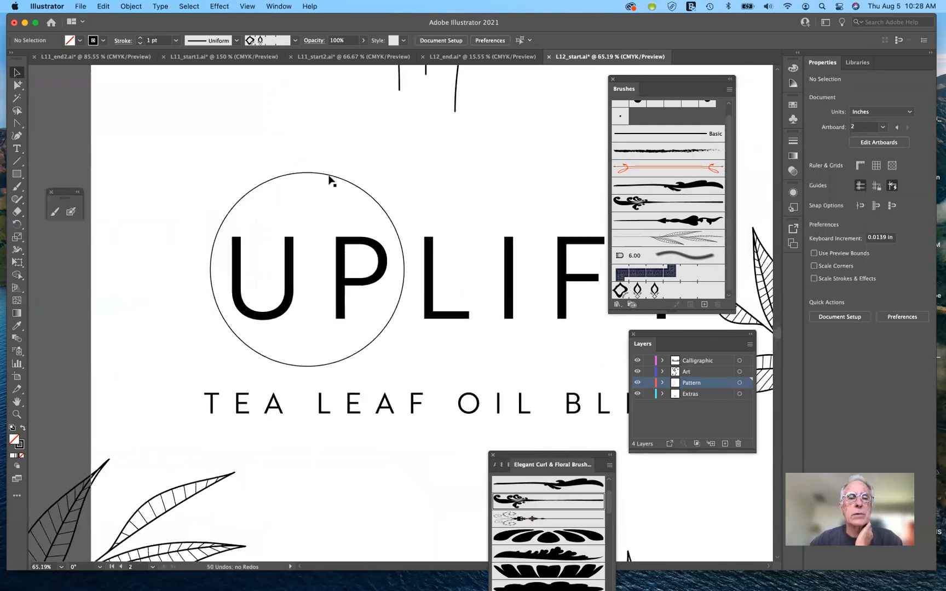
left_click(362, 258)
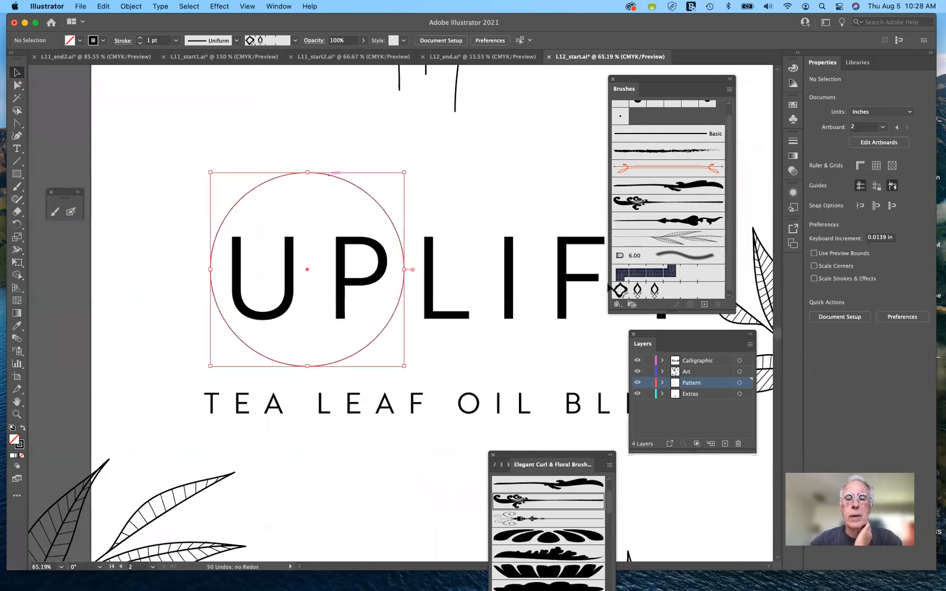
left_click(657, 291)
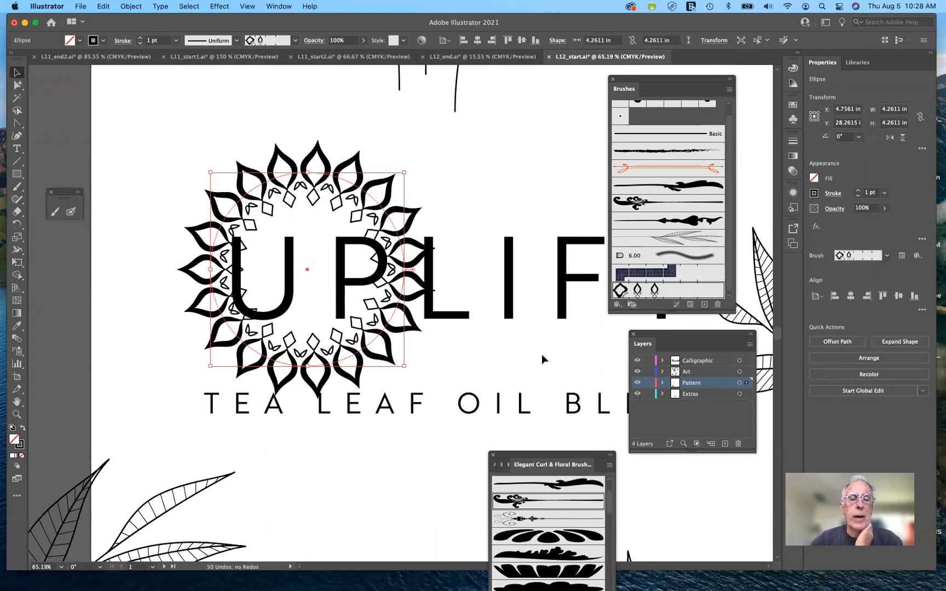
Step: Set the ornament pattern brush's fixed scale to 50% and apply the change to the existing stroke
double_click(638, 290)
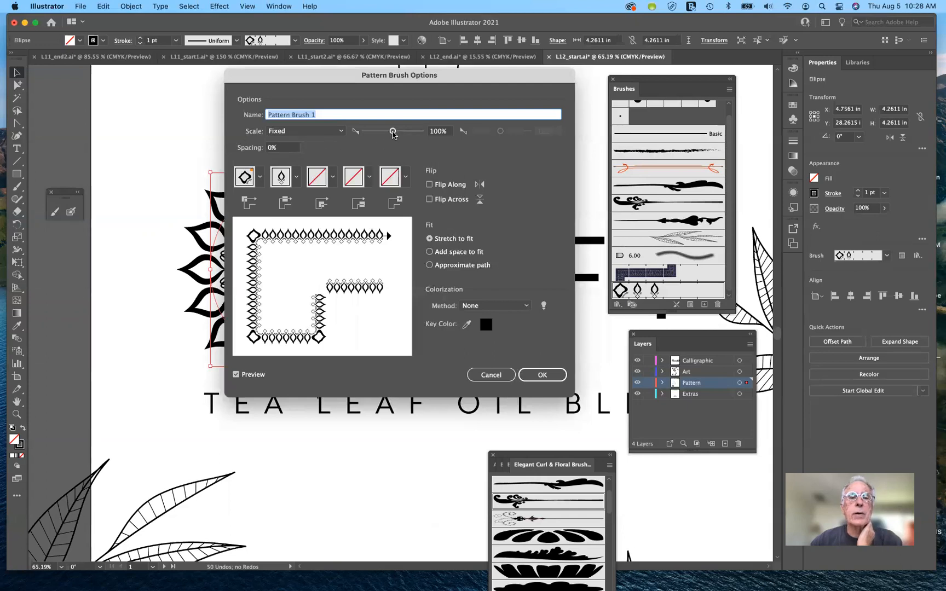
left_click_drag(393, 132, 379, 136)
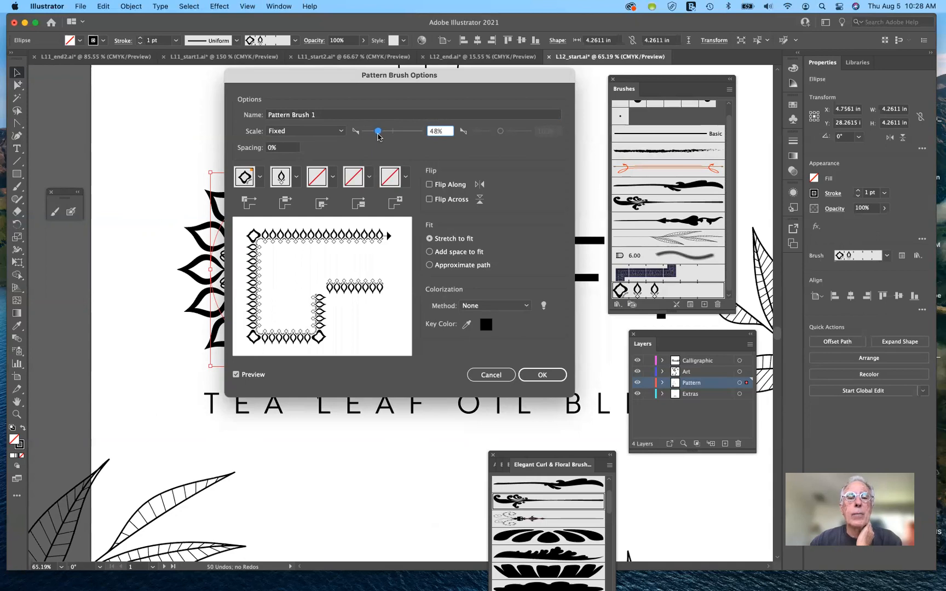
left_click_drag(379, 137, 379, 137)
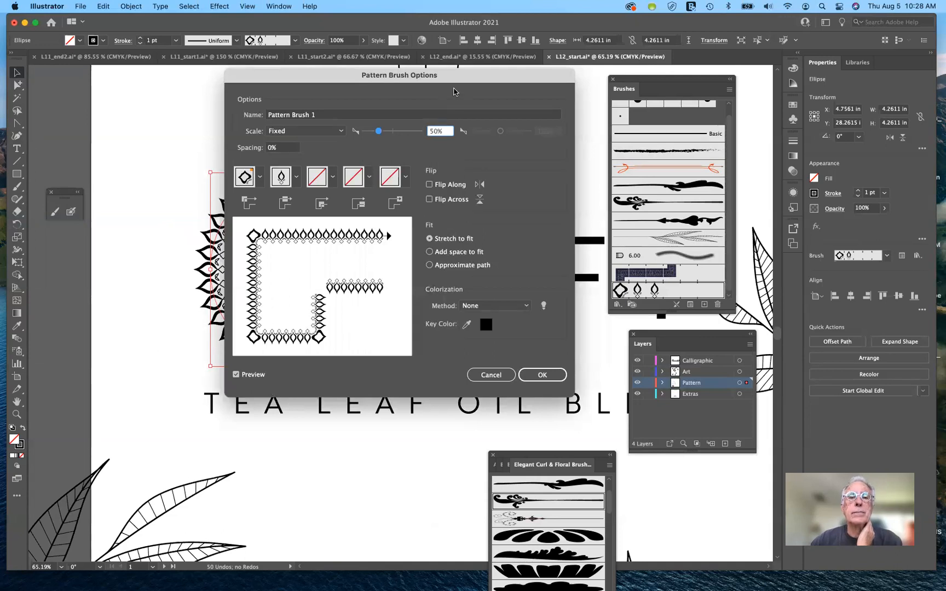
left_click_drag(480, 75, 648, 203)
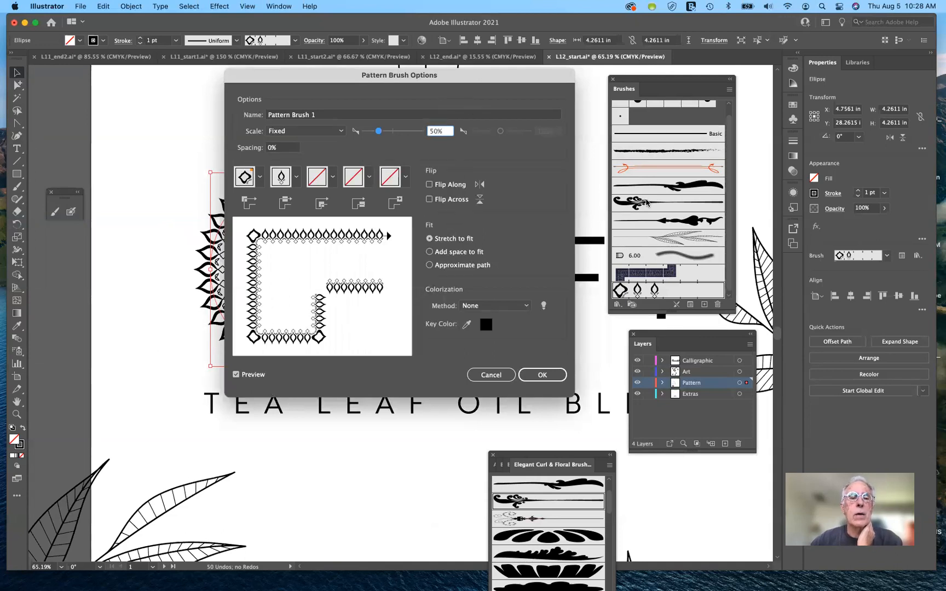
left_click_drag(751, 115, 750, 115)
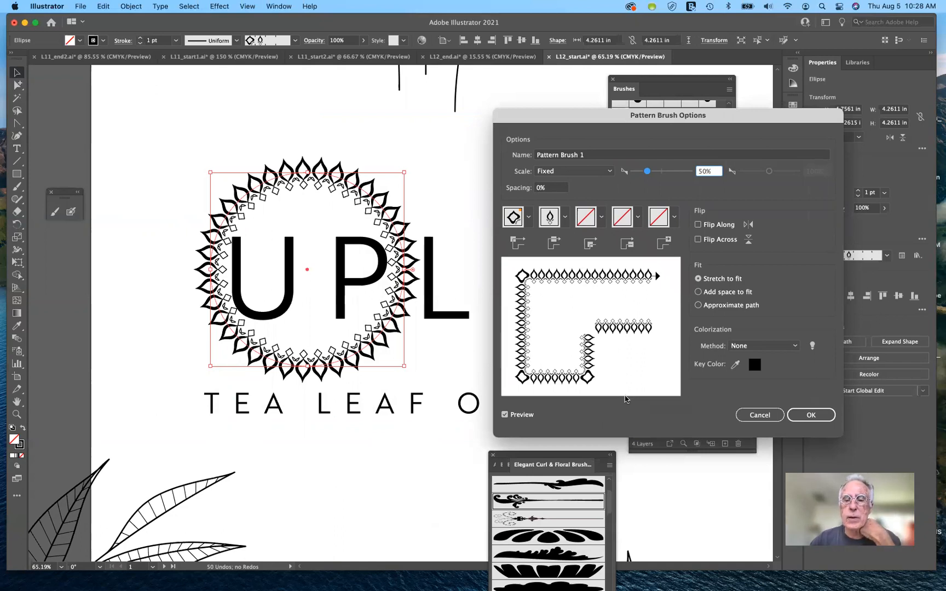
left_click(823, 418)
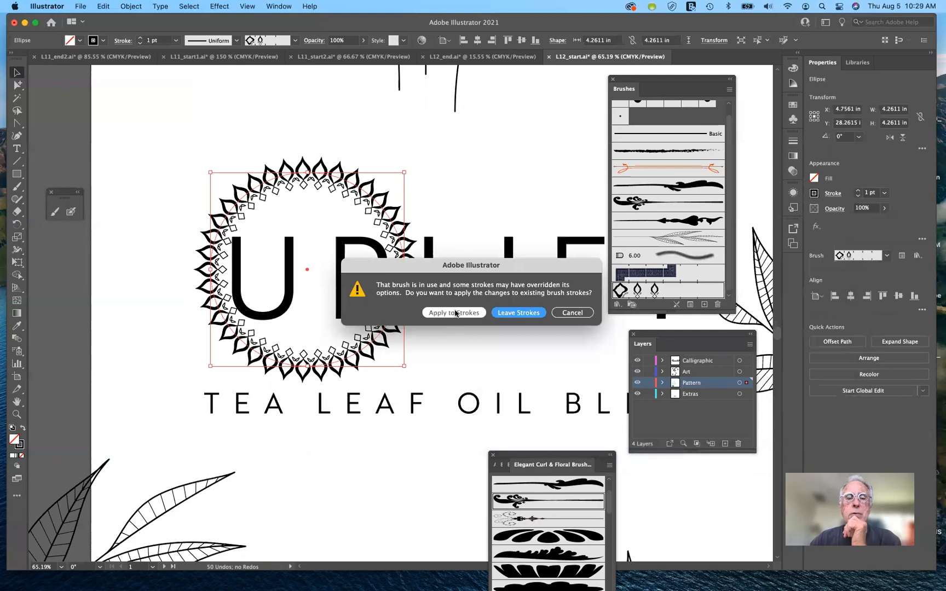
left_click(455, 313)
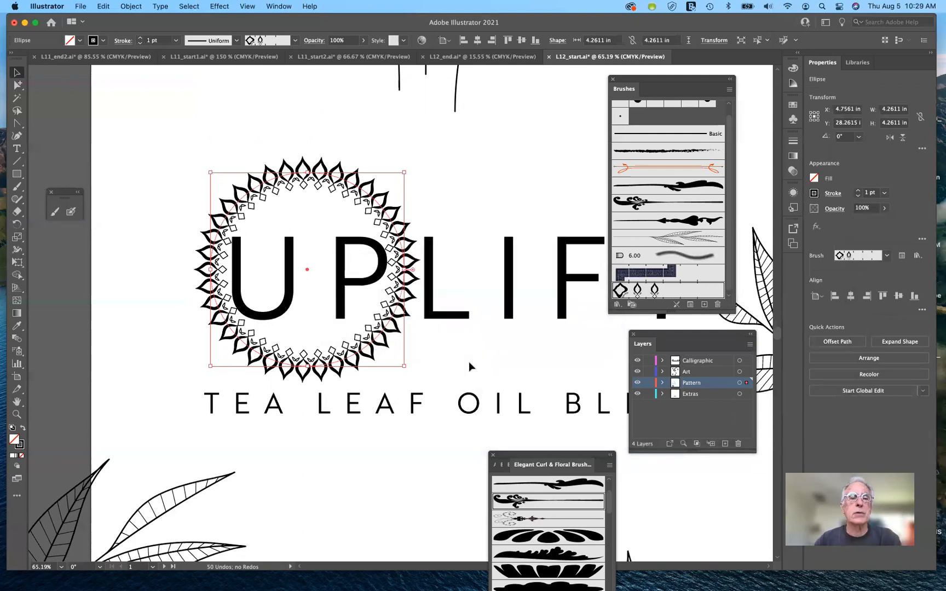
Step: Duplicate the ornament pattern brush, apply the copy to the circle and move the brush list closer to the artwork
scroll(469, 362, "up", 5)
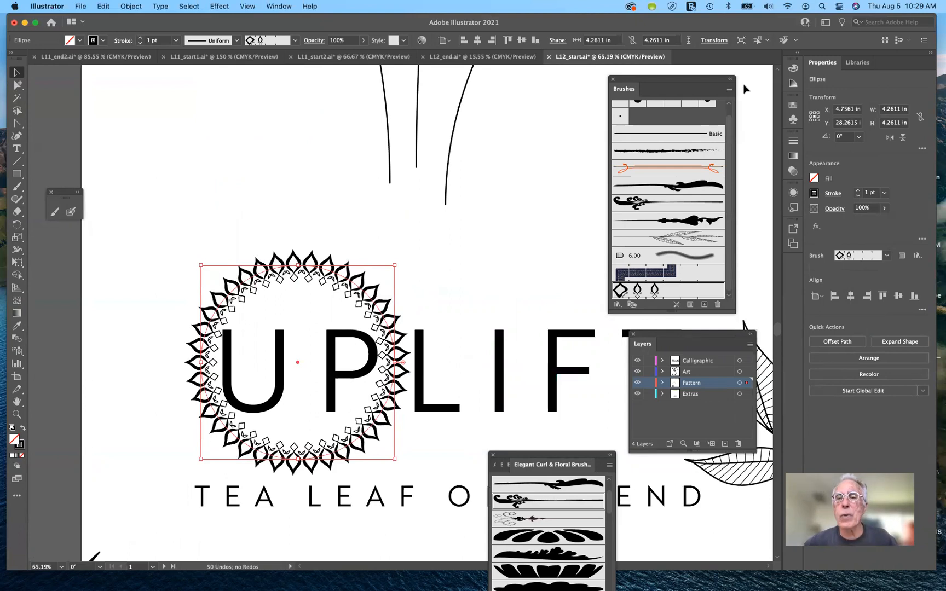
left_click_drag(689, 83, 688, 80)
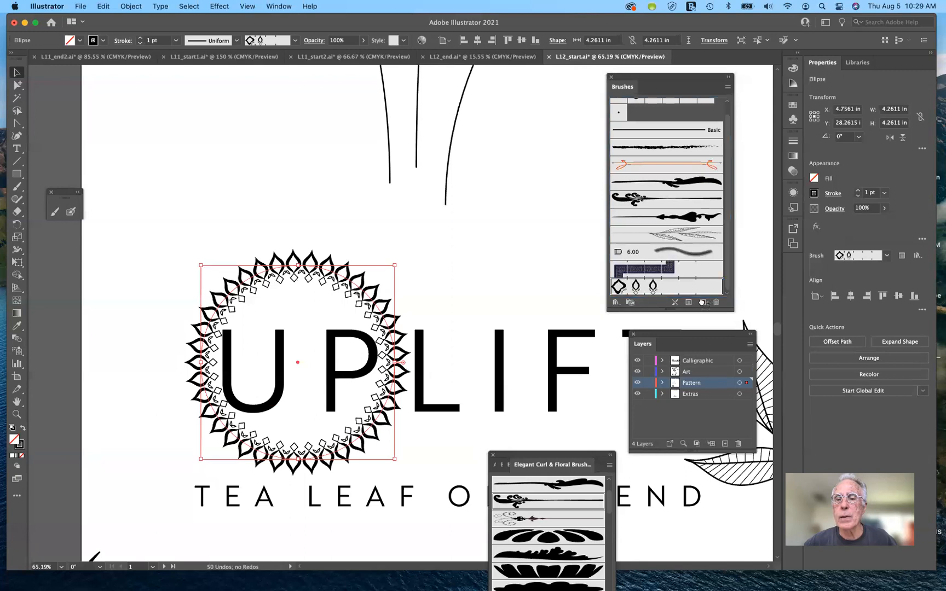
left_click_drag(702, 302, 702, 302)
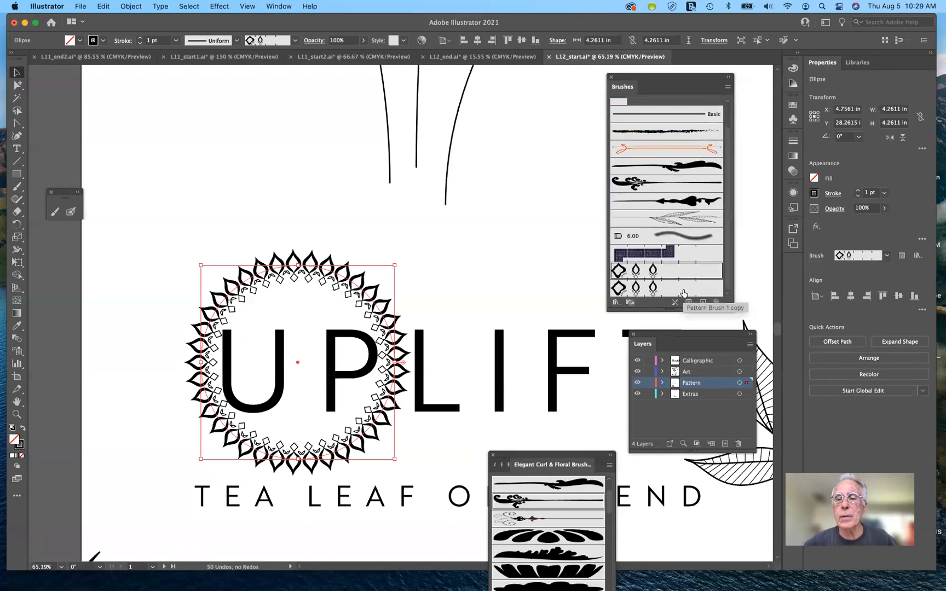
left_click(684, 293)
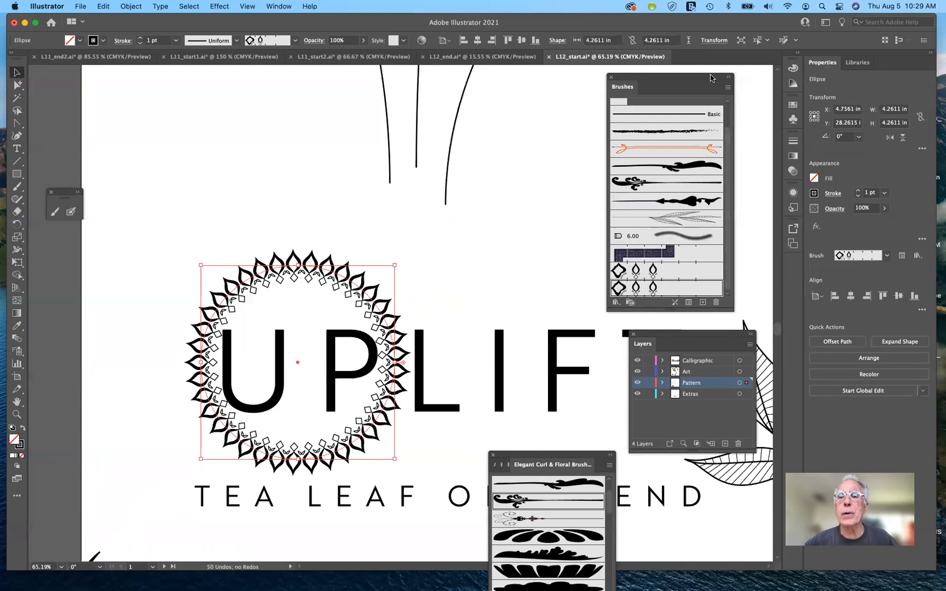
left_click_drag(711, 78, 689, 234)
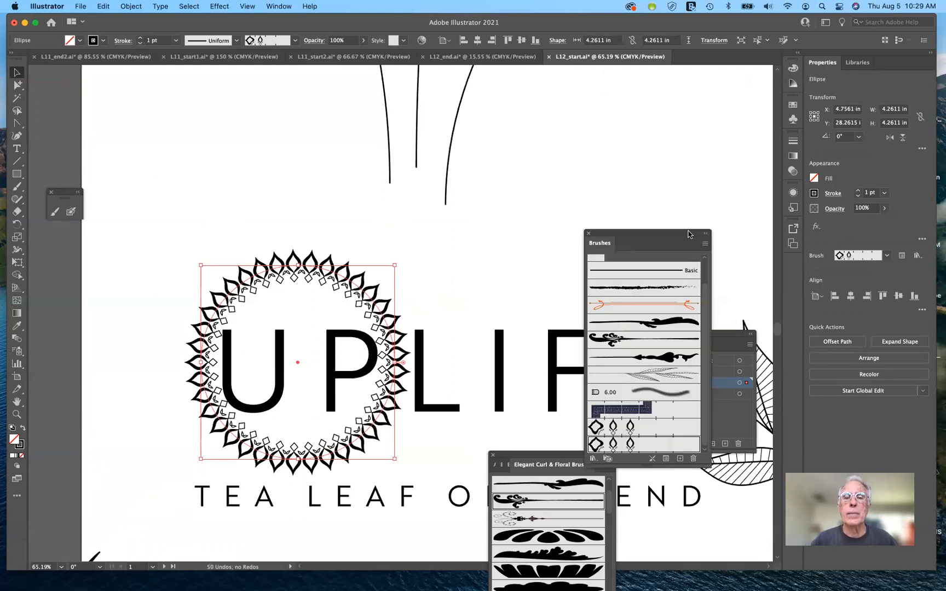
Step: Recolor the stroke of the drop-and-diamond ornament group on the second artboard with the pale green swatch
scroll(613, 181, "right", 10)
scroll(612, 181, "up", 6)
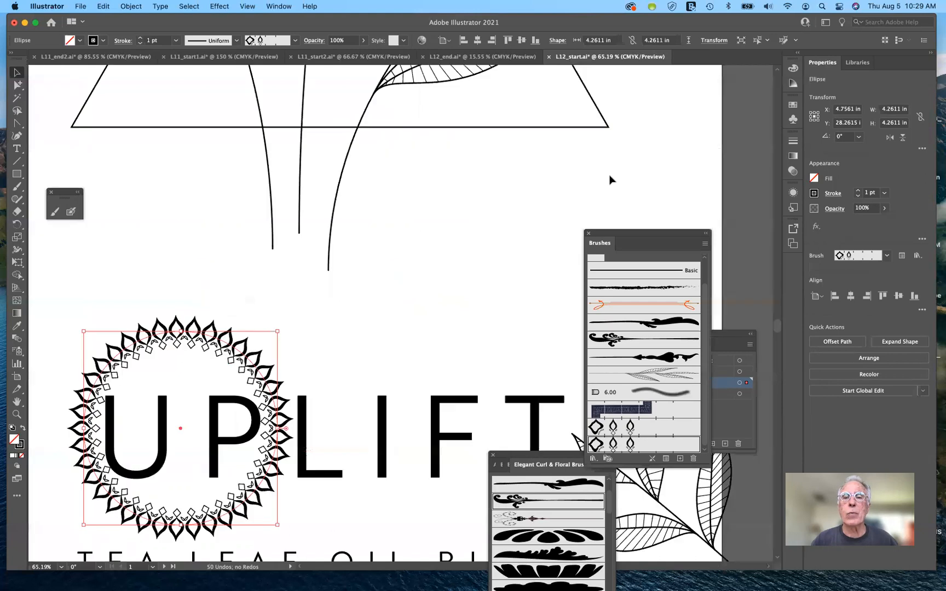
scroll(610, 177, "right", 8)
scroll(610, 177, "up", 7)
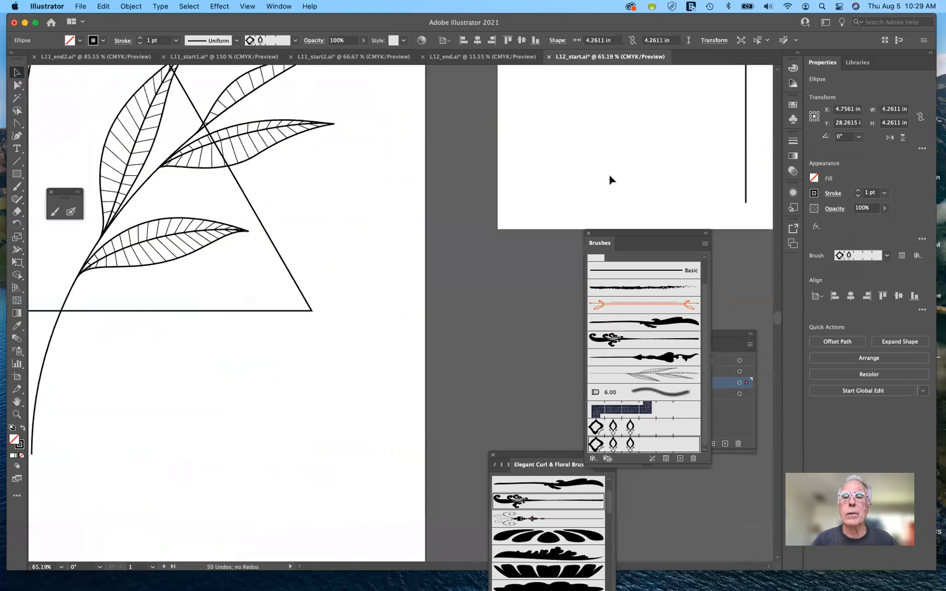
scroll(611, 179, "up", 10)
scroll(610, 179, "right", 1)
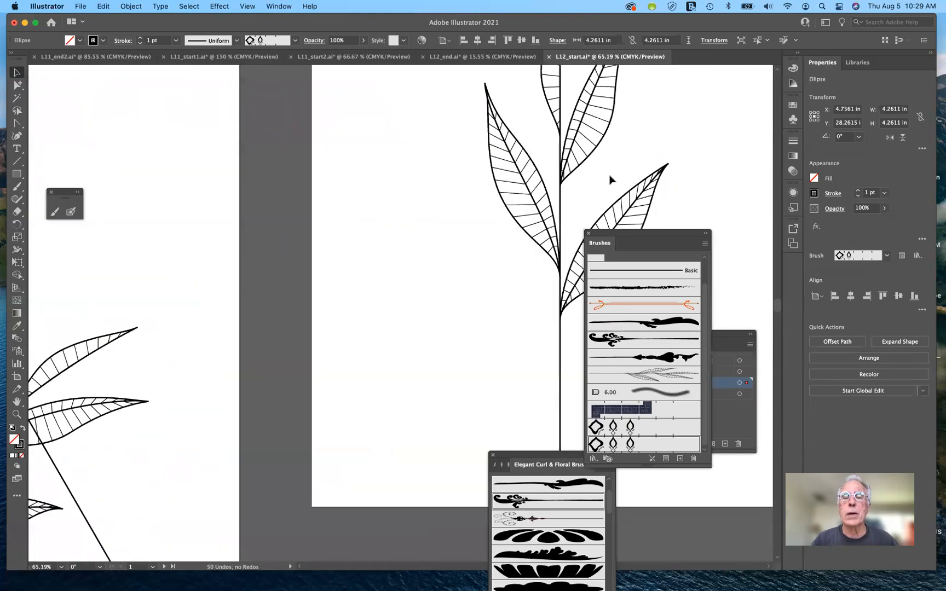
scroll(612, 180, "up", 4)
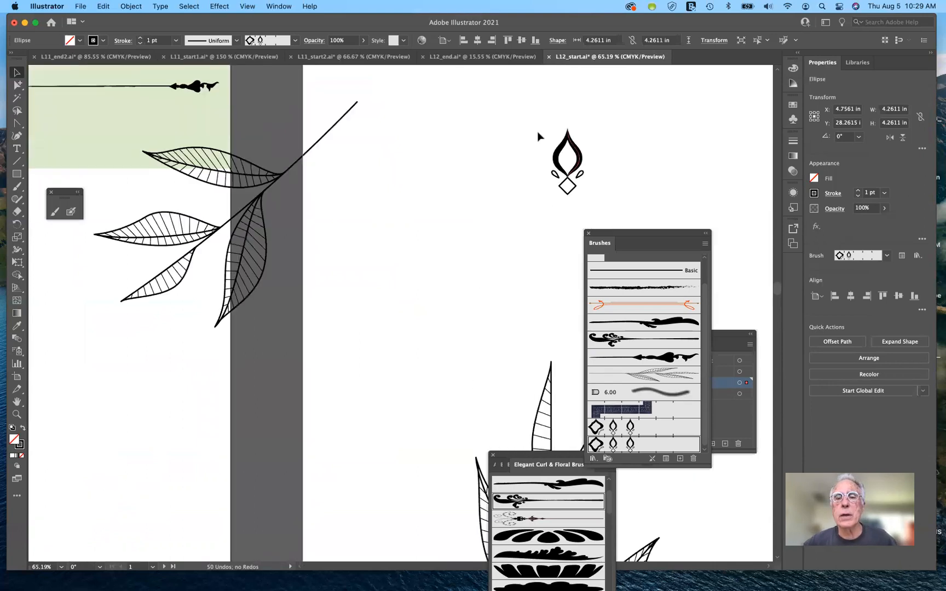
mouse_move(539, 117)
left_mouse_down()
mouse_move(594, 182)
mouse_move(594, 203)
left_mouse_up()
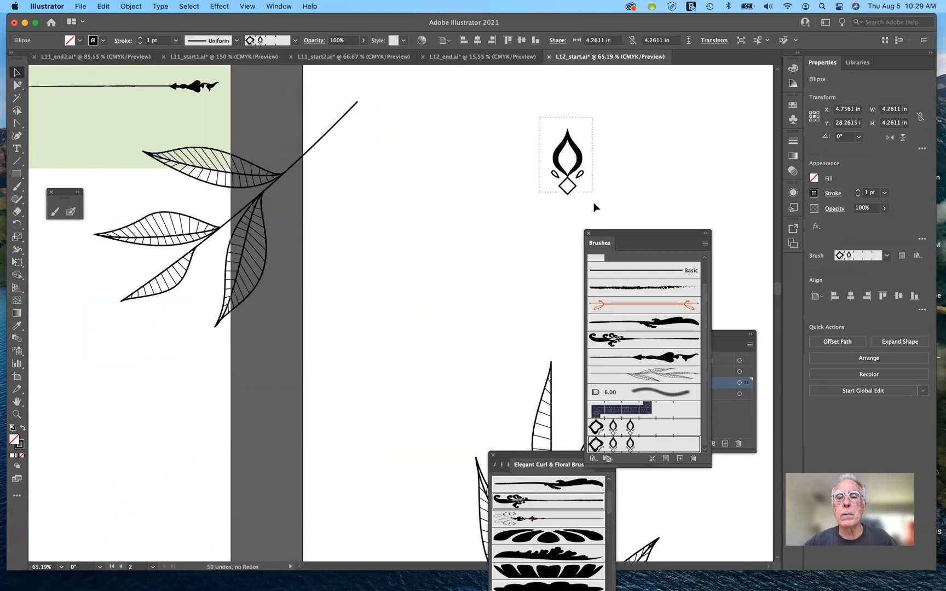
left_click(815, 194)
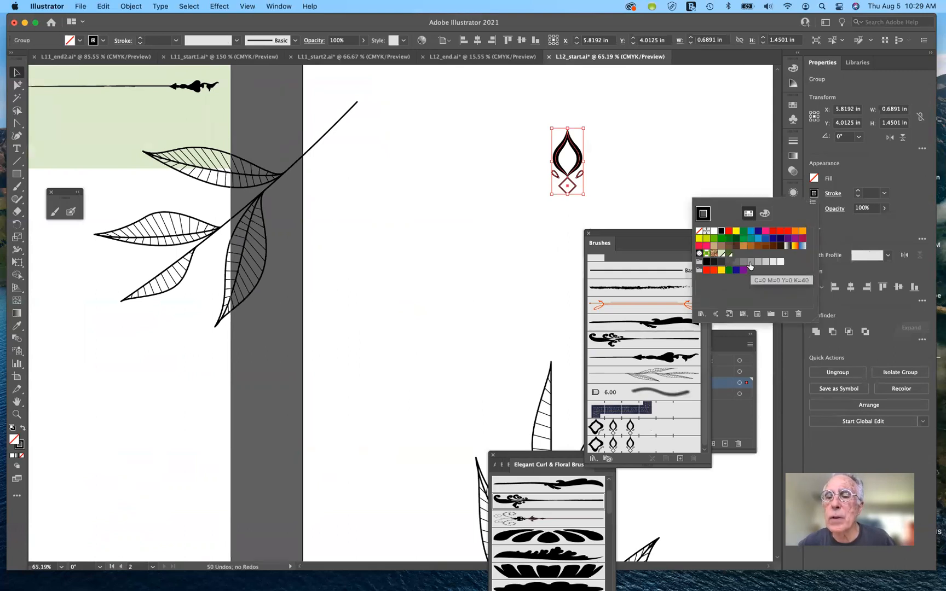
left_click(707, 240)
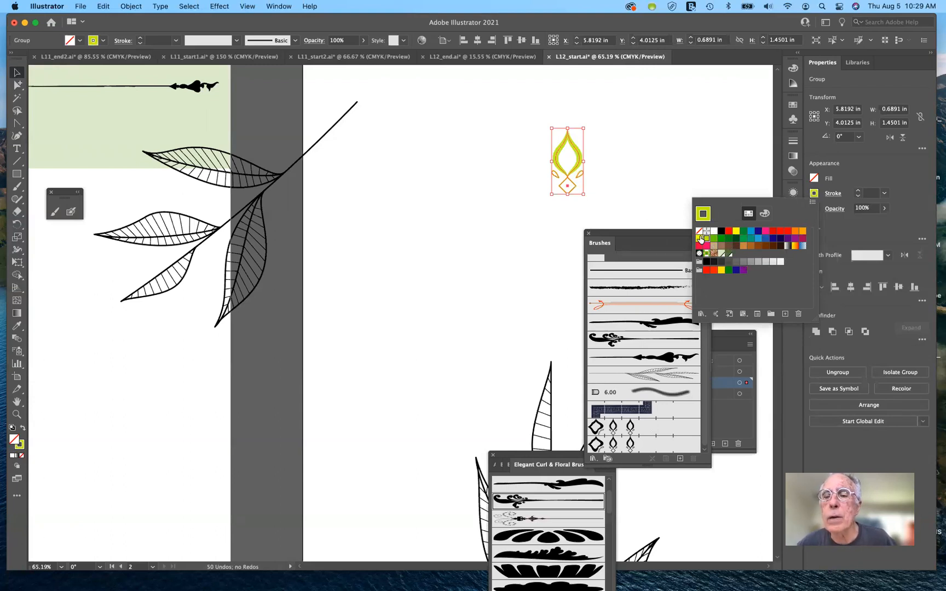
left_click(700, 239)
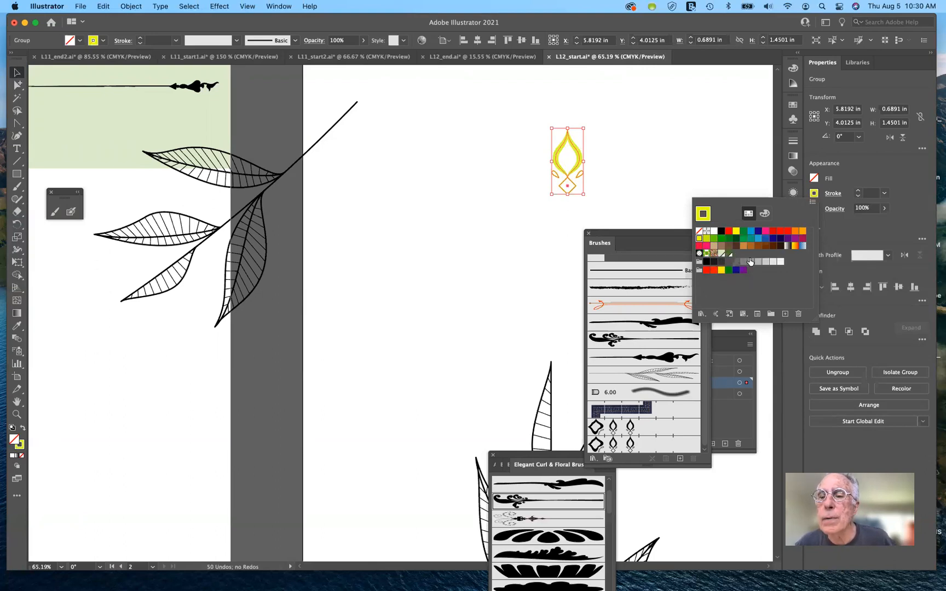
left_click(722, 253)
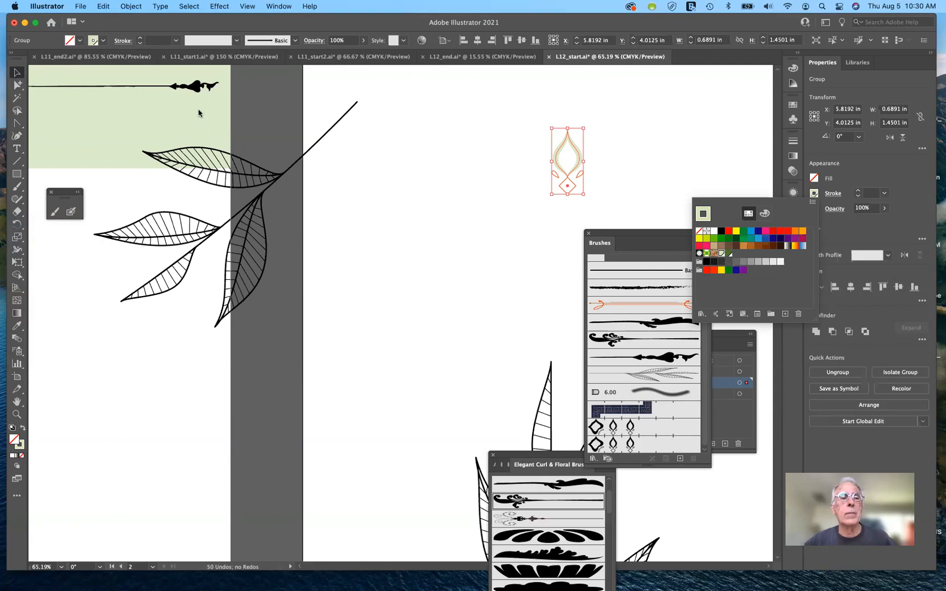
left_click(564, 230)
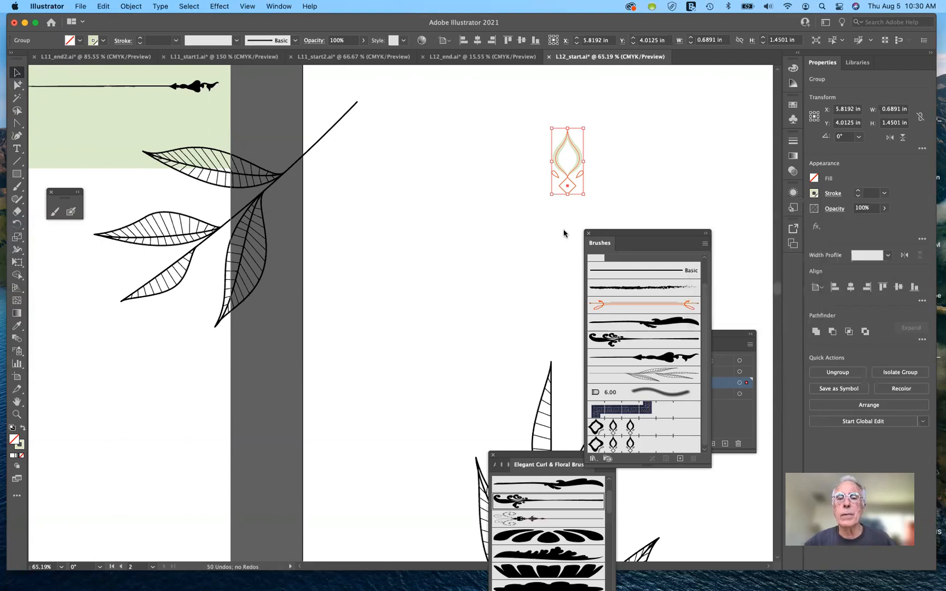
left_click(526, 229)
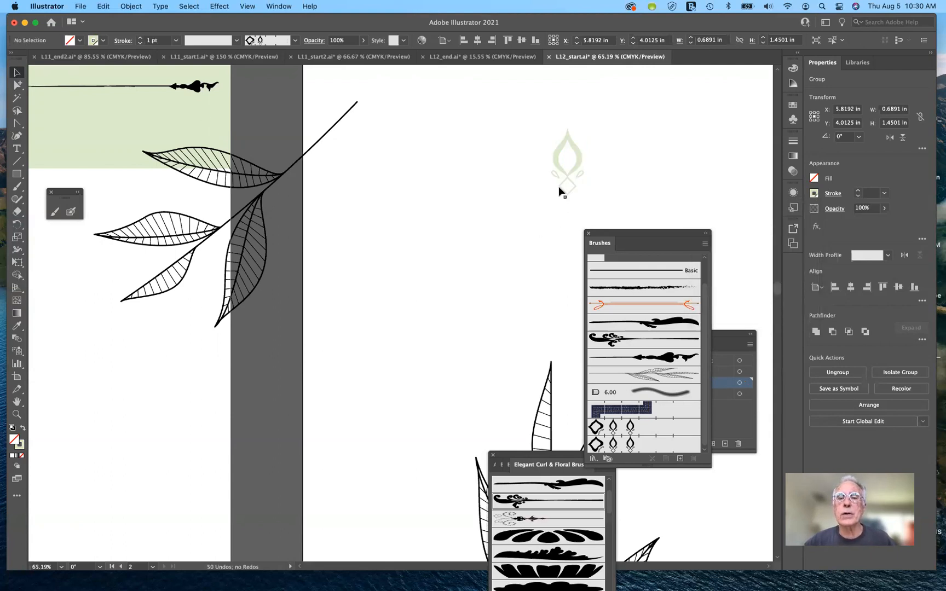
left_click(579, 162)
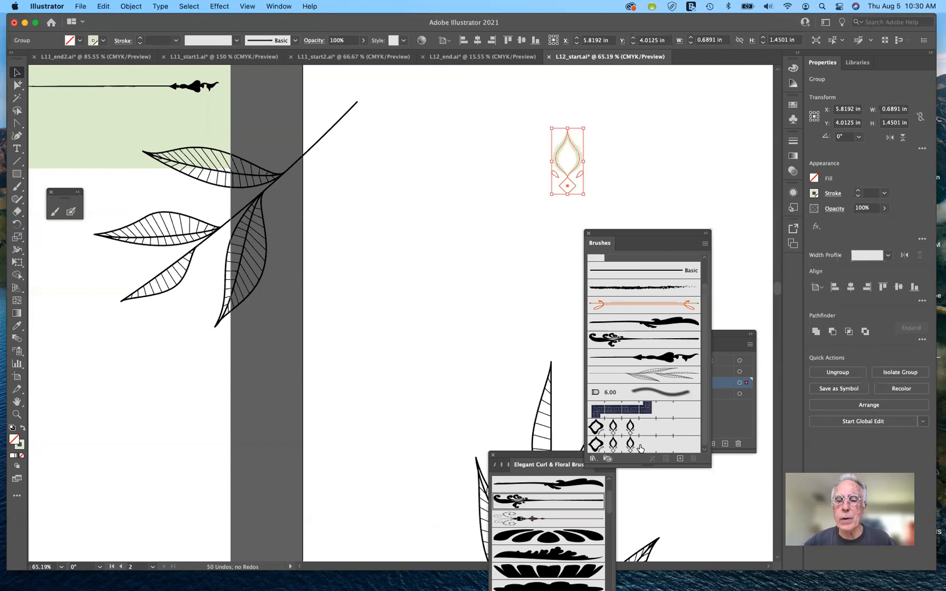
double_click(640, 448)
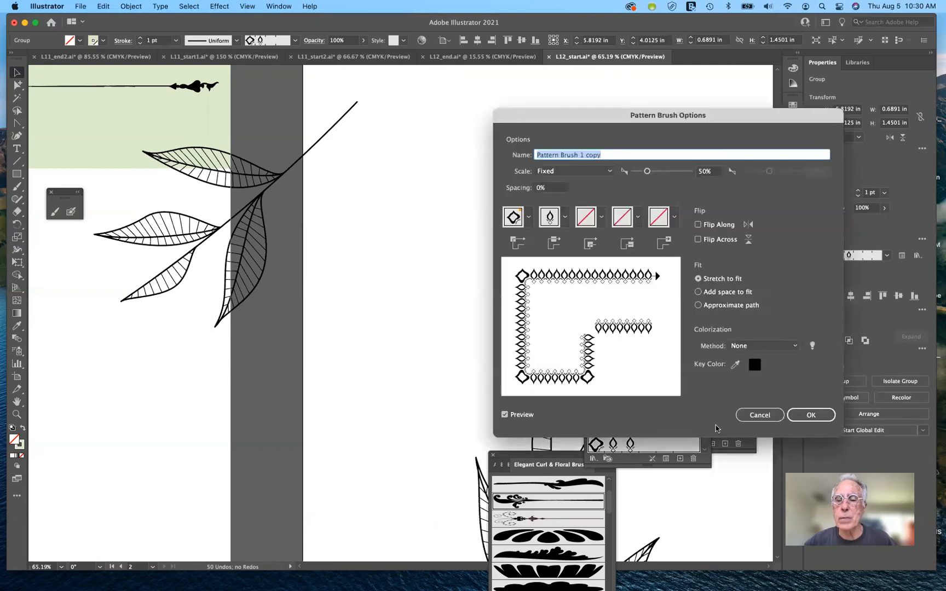
left_click(760, 415)
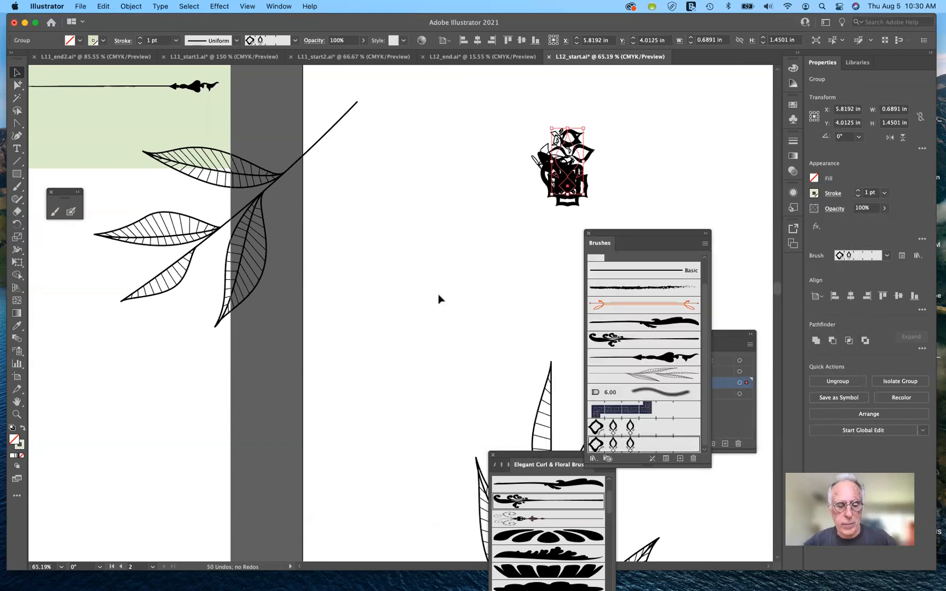
key("super+z")
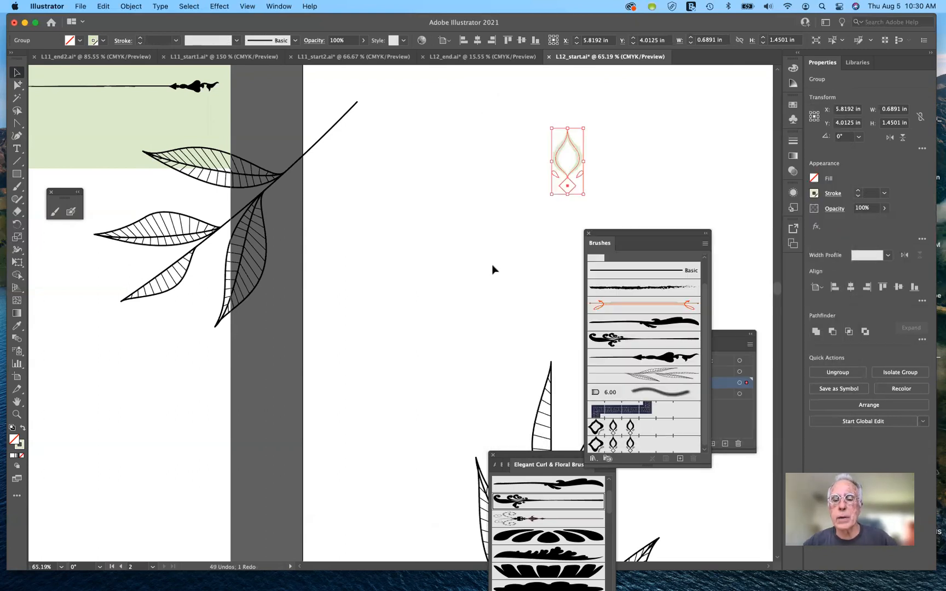
left_click(511, 283)
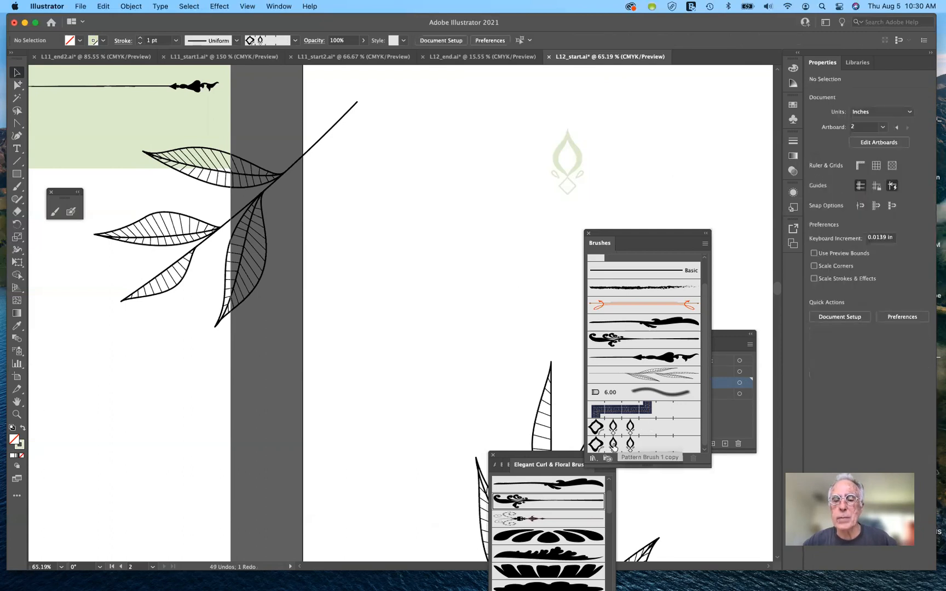
Step: Try to refresh the duplicated ornament brush's side tile by switching it to None and back to Original
double_click(613, 444)
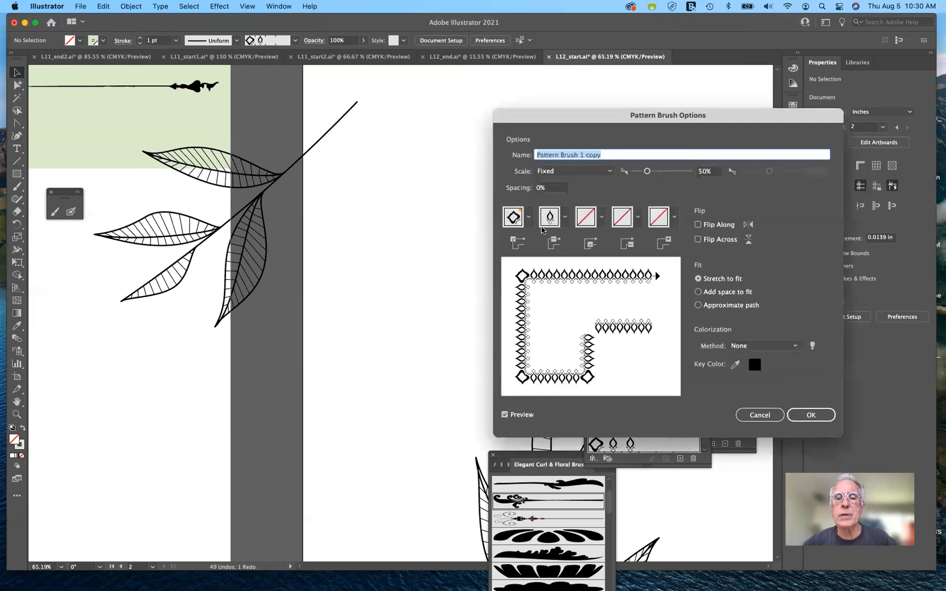
left_click(564, 217)
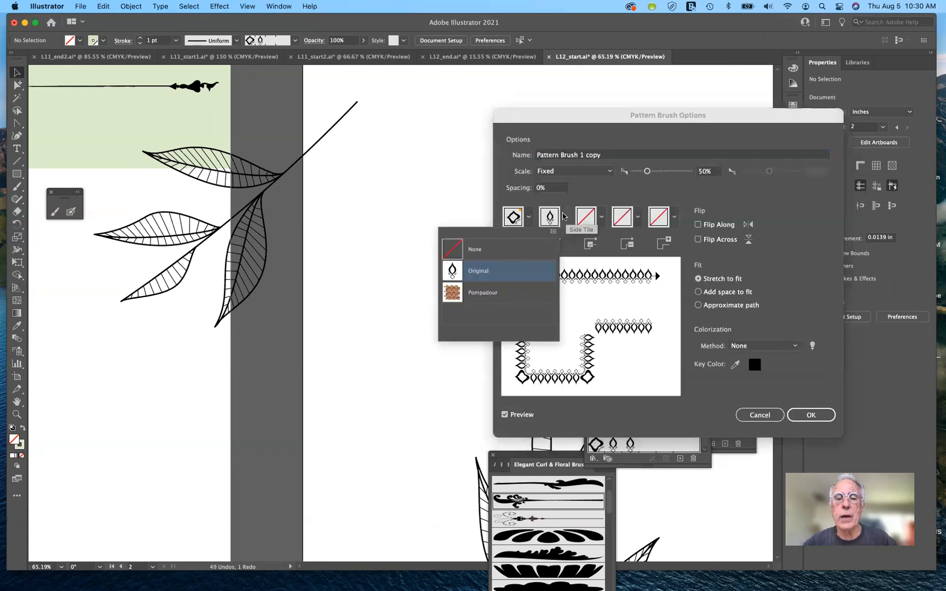
left_click(479, 273)
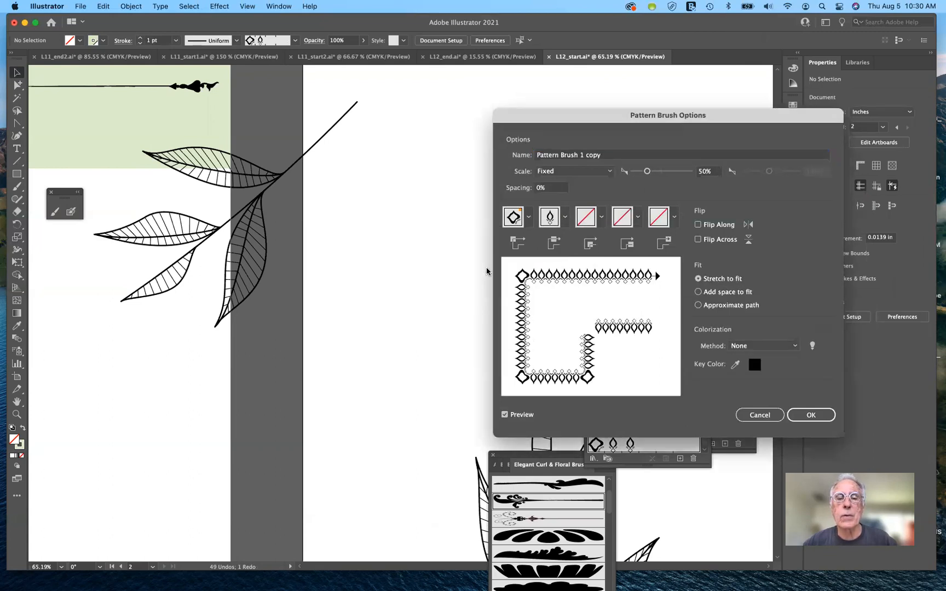
left_click(565, 218)
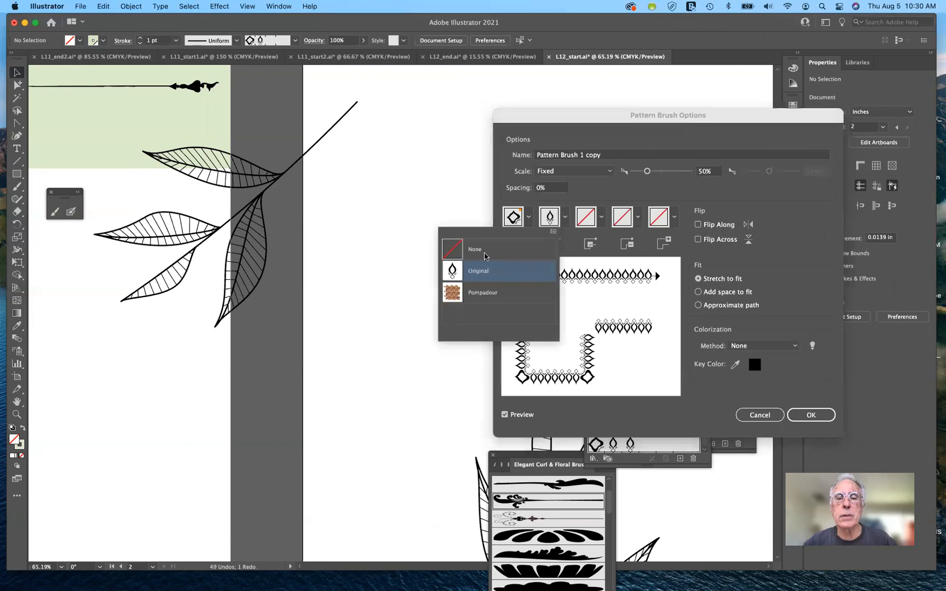
left_click(554, 233)
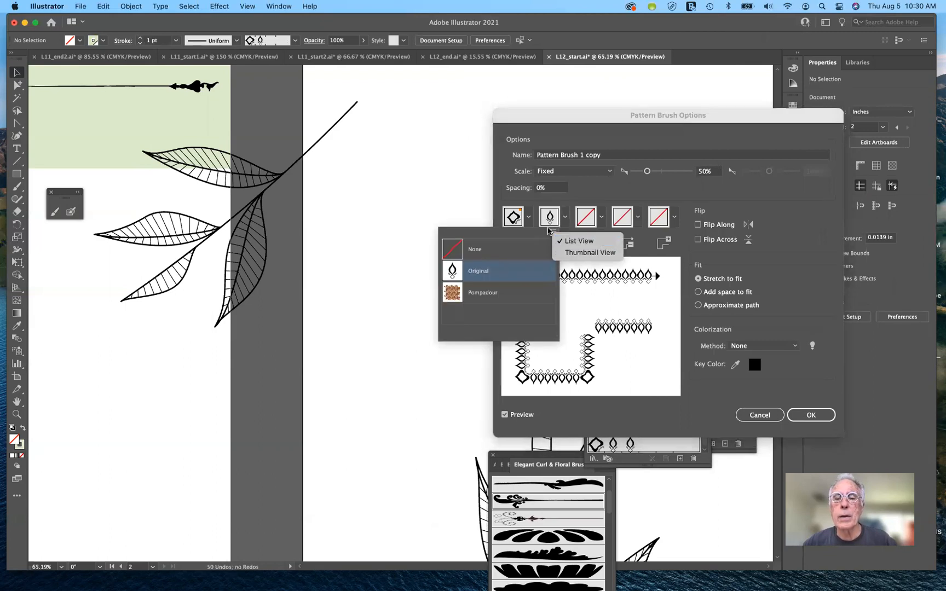
left_click(487, 251)
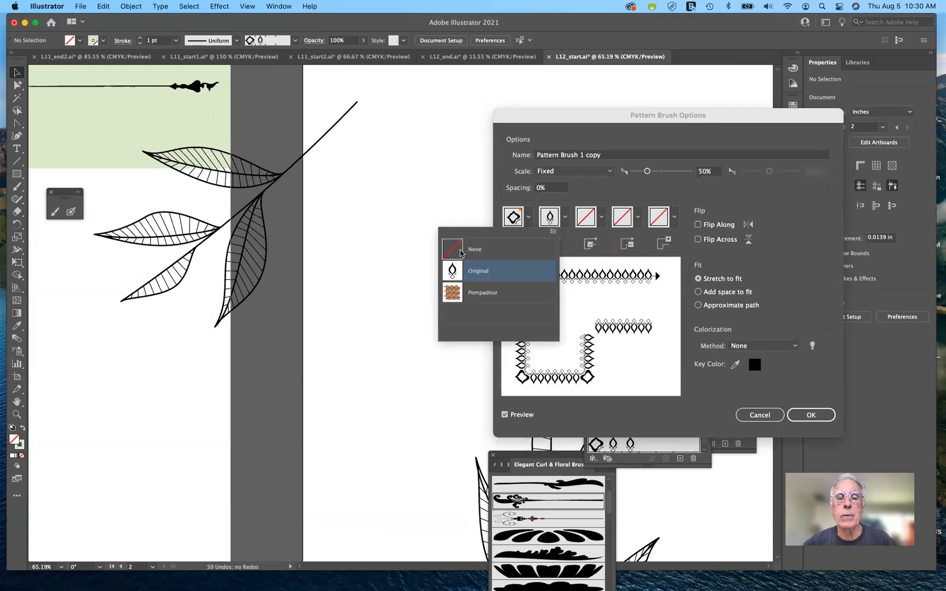
left_click(461, 252)
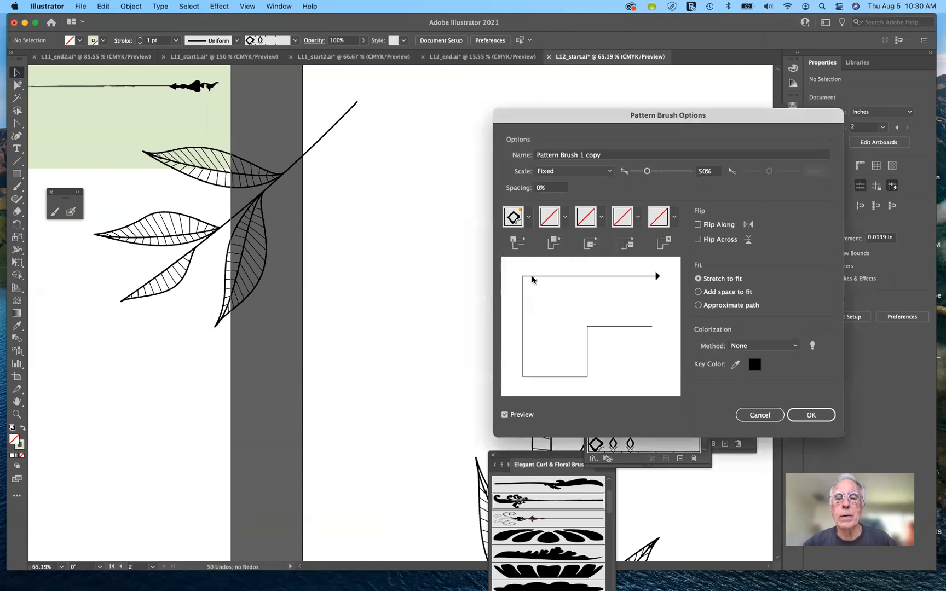
left_click(566, 219)
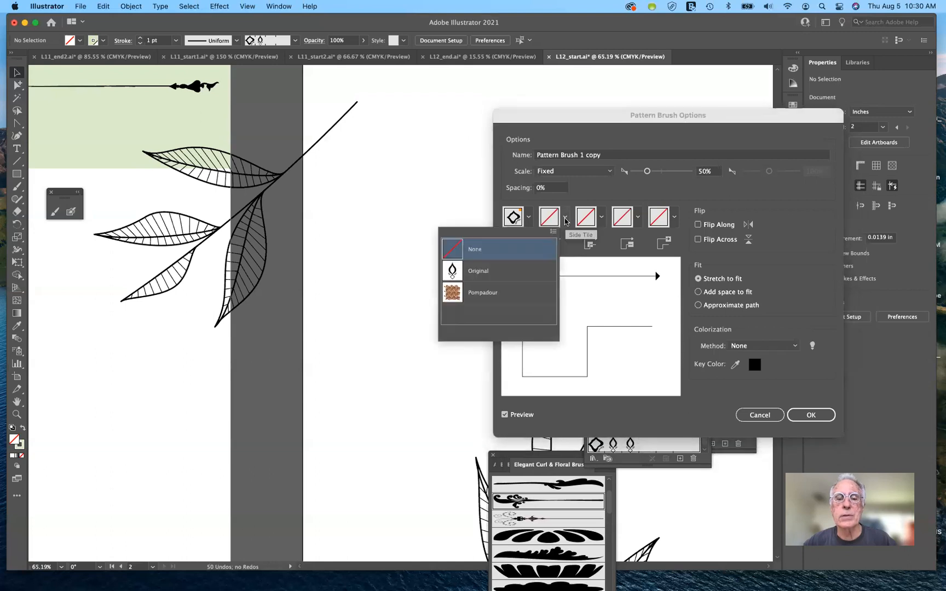
left_click(488, 272)
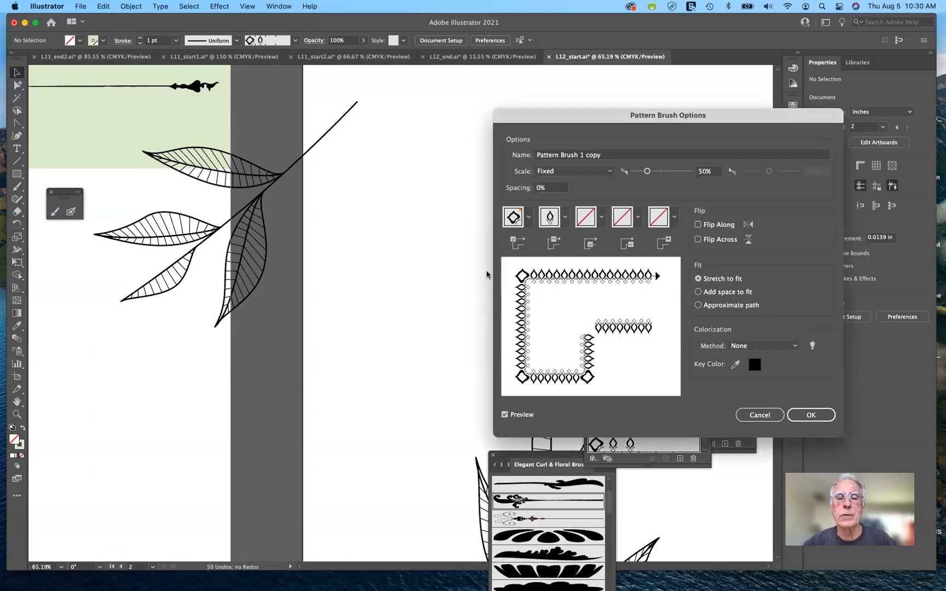
left_click(760, 418)
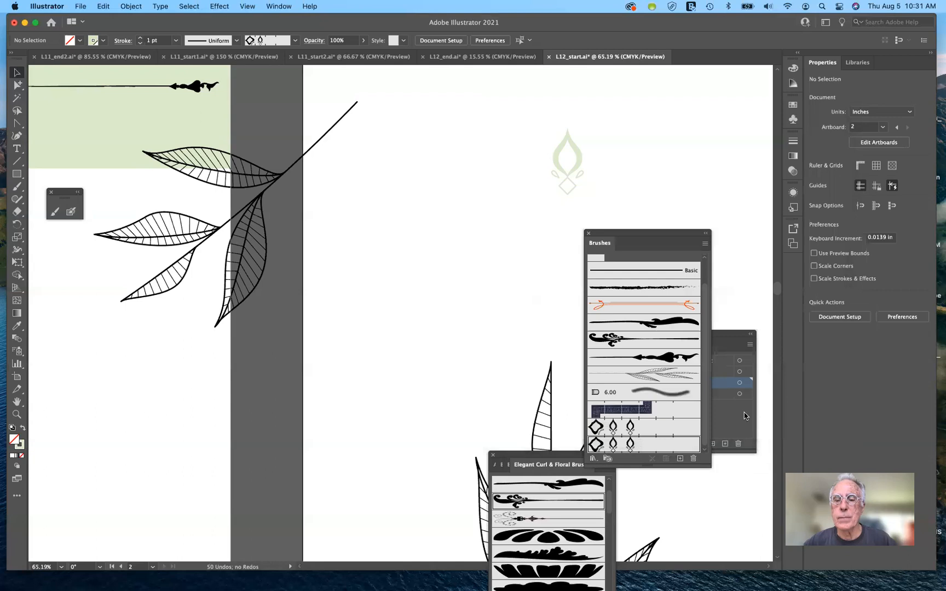
Step: Delete the duplicated ornament pattern brush and remove the strokes that use it
left_click(693, 459)
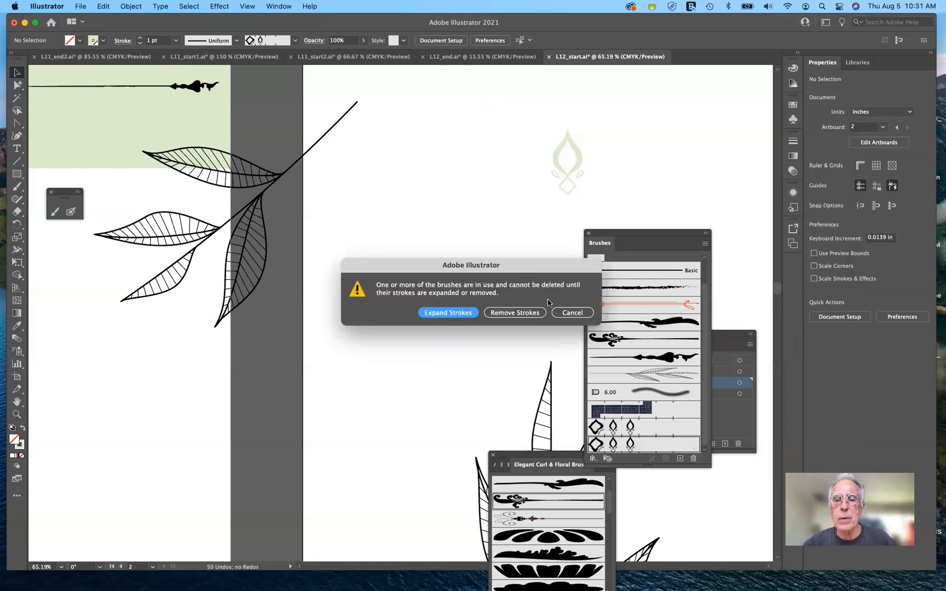
left_click(495, 316)
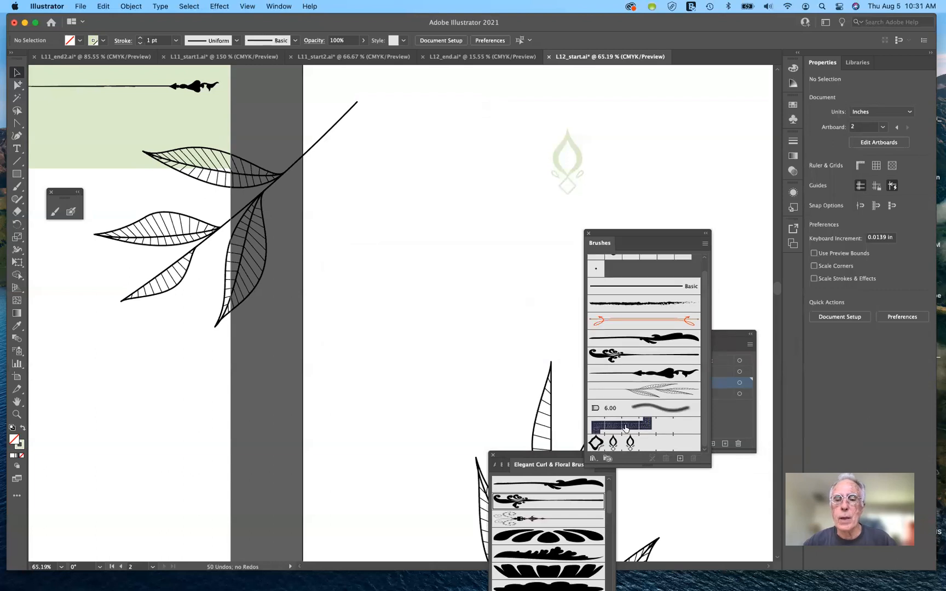
Step: Start a new pattern brush from the pale green drop-and-diamond ornament group on the second artboard
mouse_move(545, 114)
left_mouse_down()
mouse_move(583, 153)
mouse_move(590, 201)
left_mouse_up()
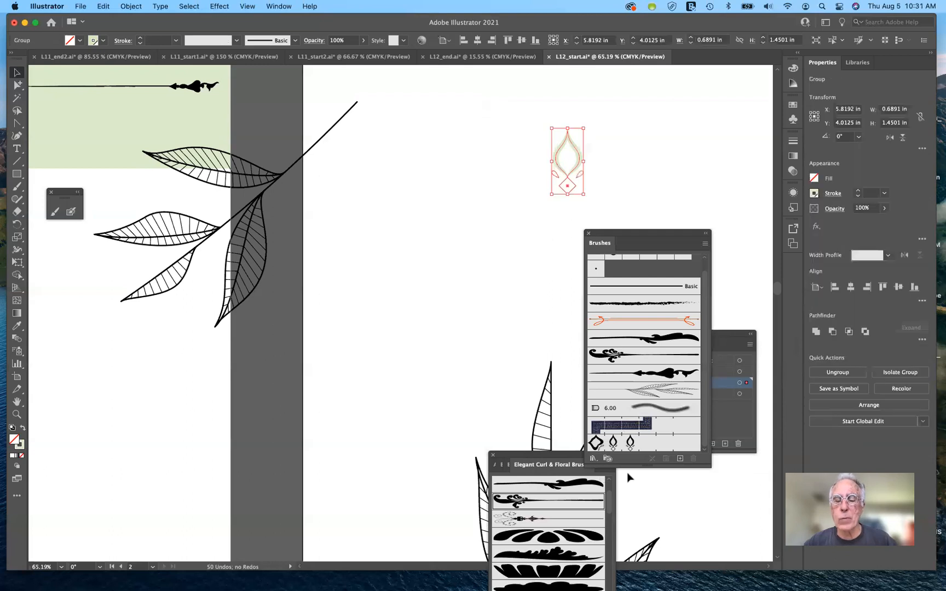
left_click(680, 458)
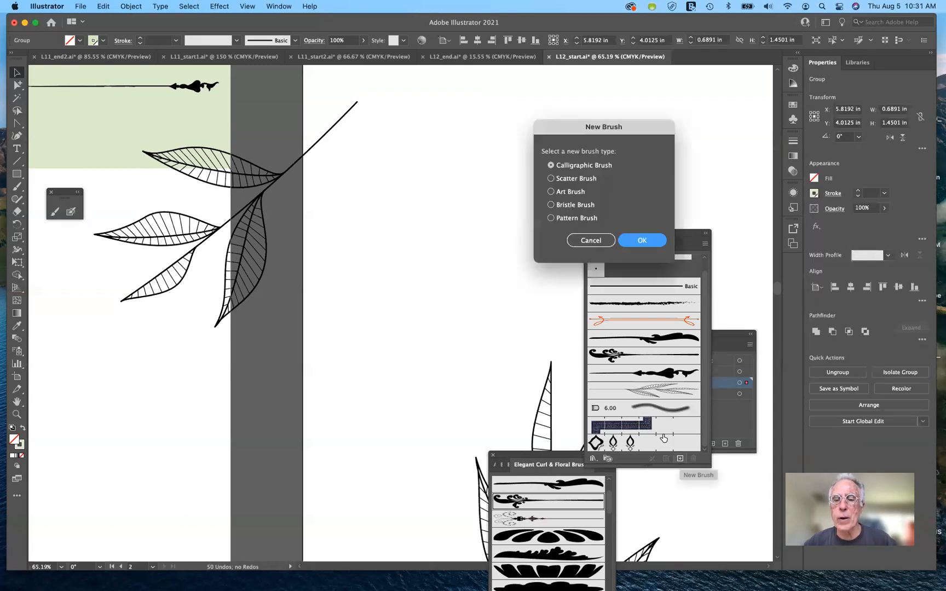
left_click(551, 219)
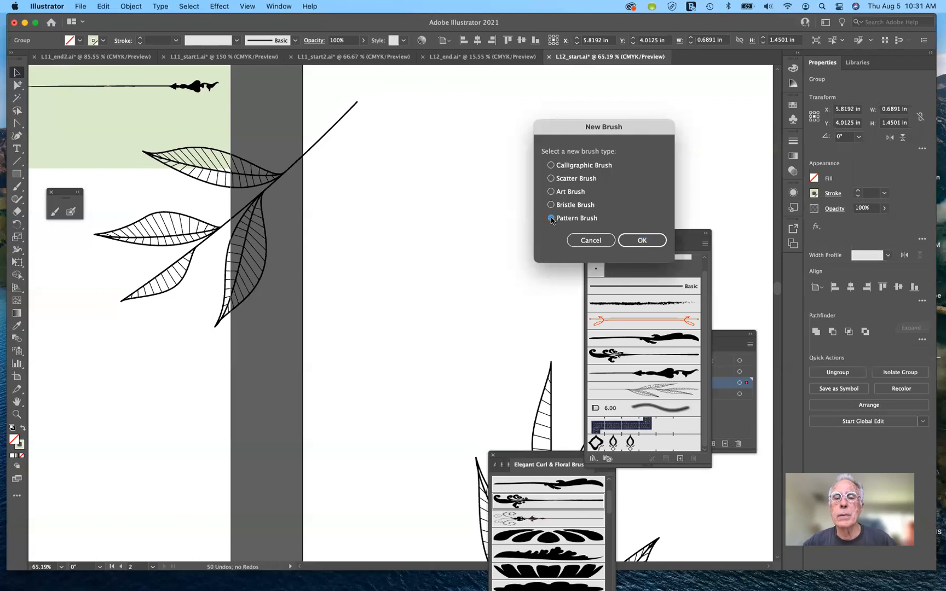
left_click(642, 242)
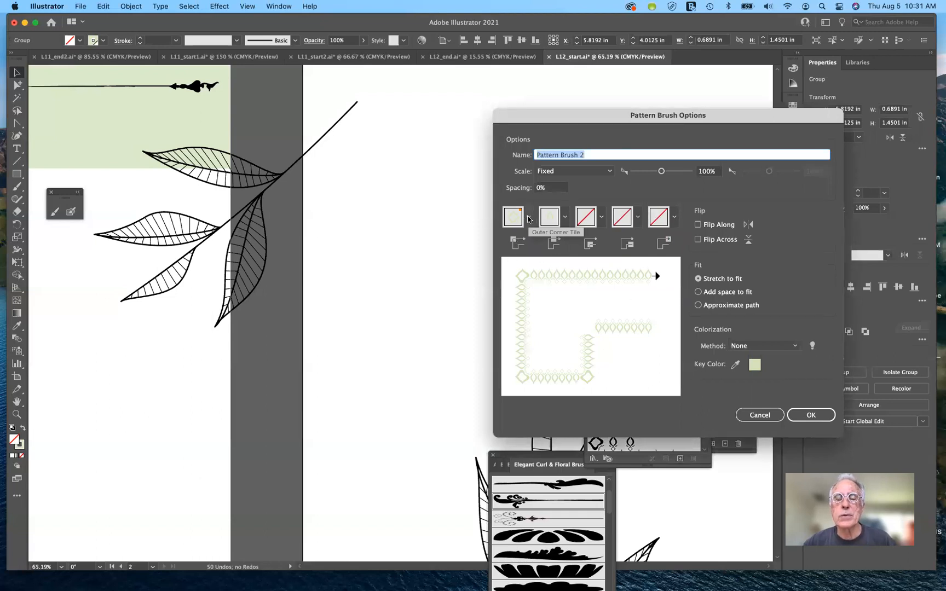
Step: Try the Auto-Centered and Auto-Sliced outer corner tiles for the new pattern brush
left_click(529, 219)
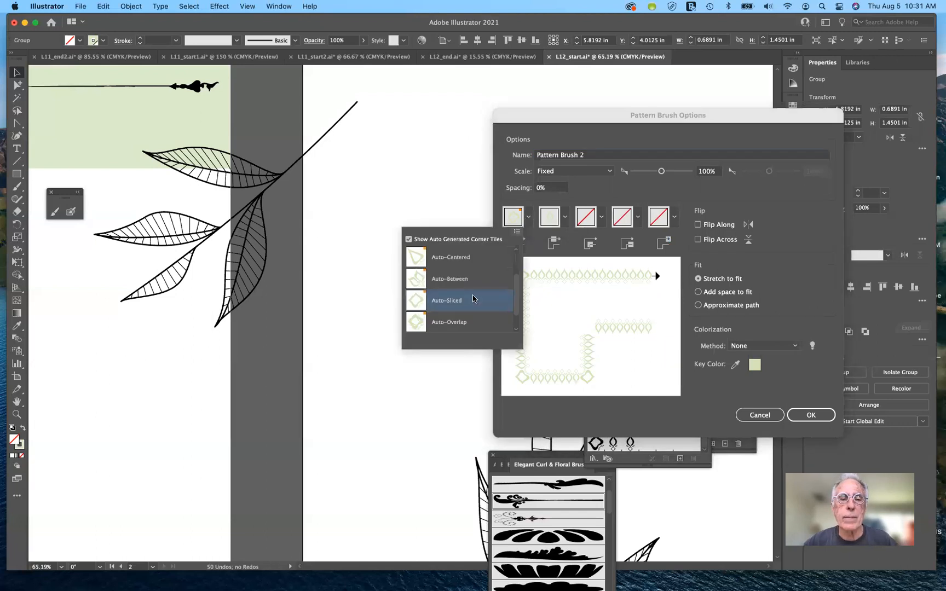
left_click(474, 260)
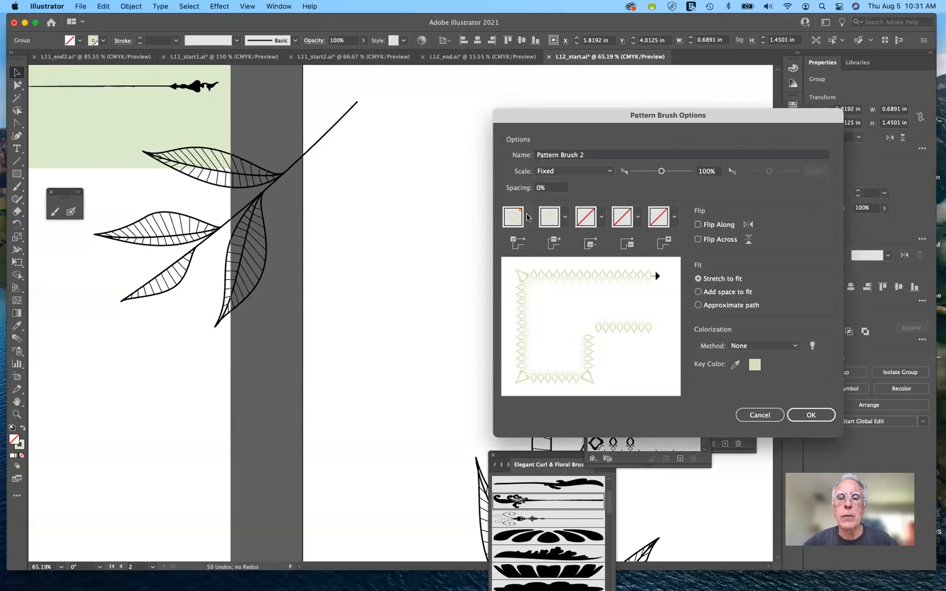
left_click(528, 217)
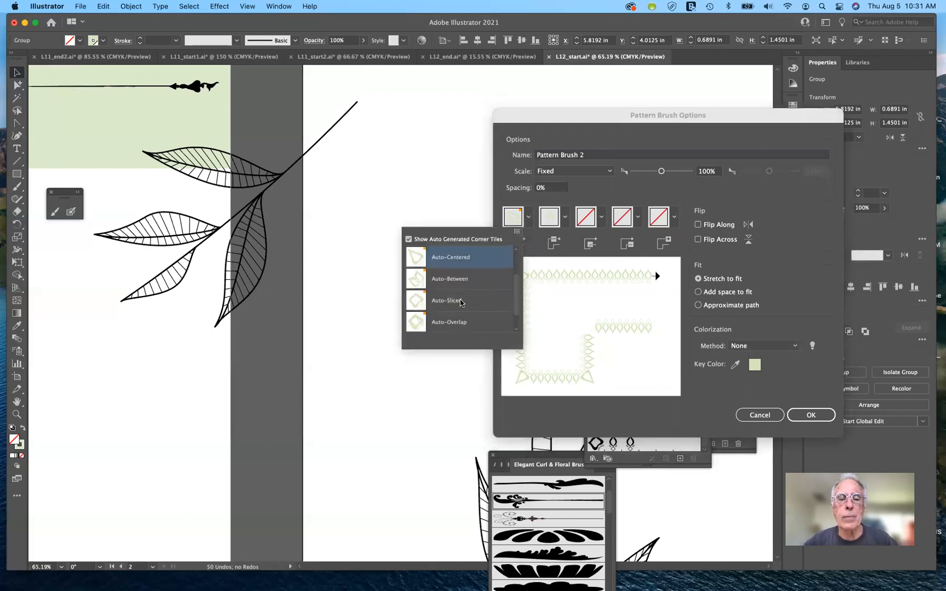
left_click(460, 302)
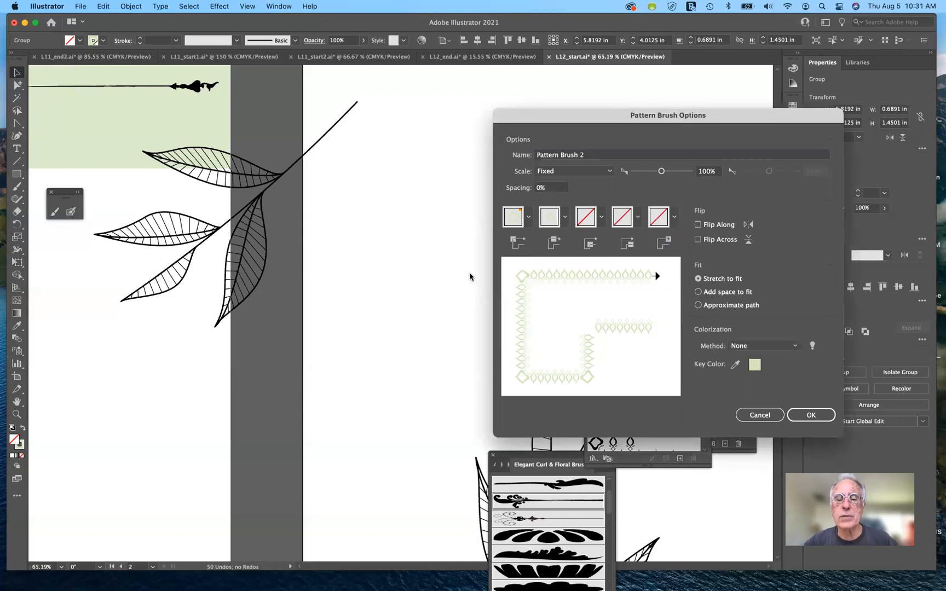
Step: Set the outer corner tile to Auto-Between and create the pale green pattern brush
left_click(529, 218)
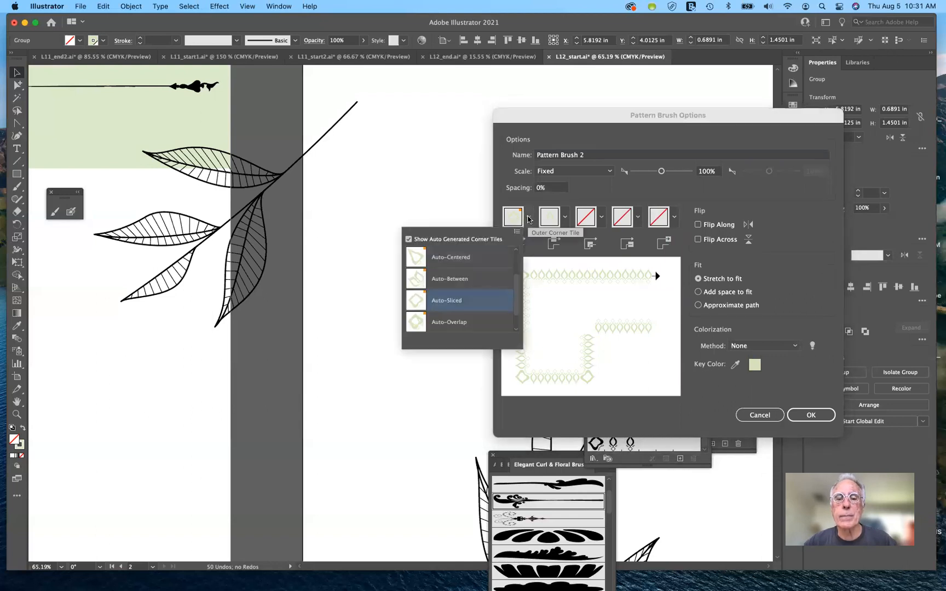
left_click(454, 277)
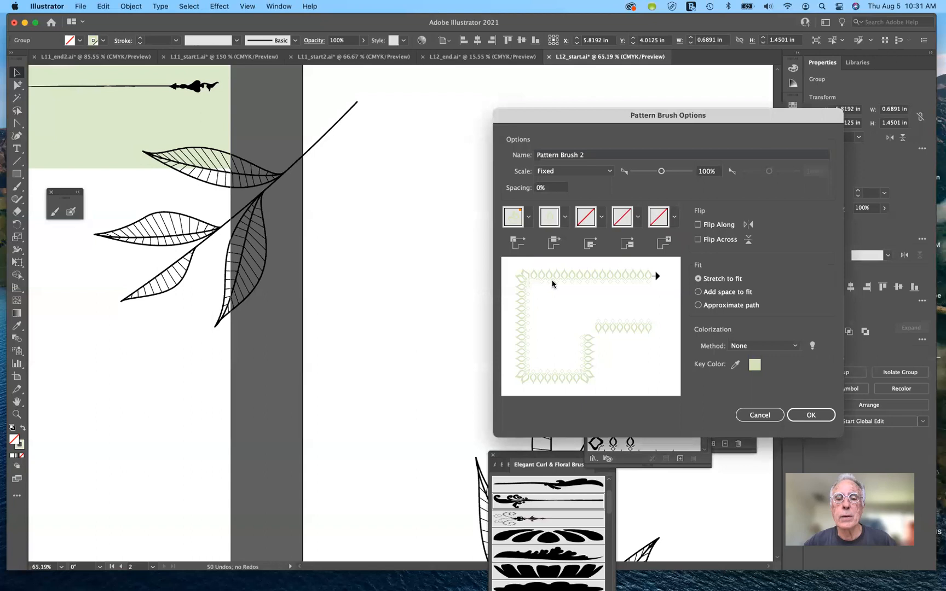
left_click(826, 419)
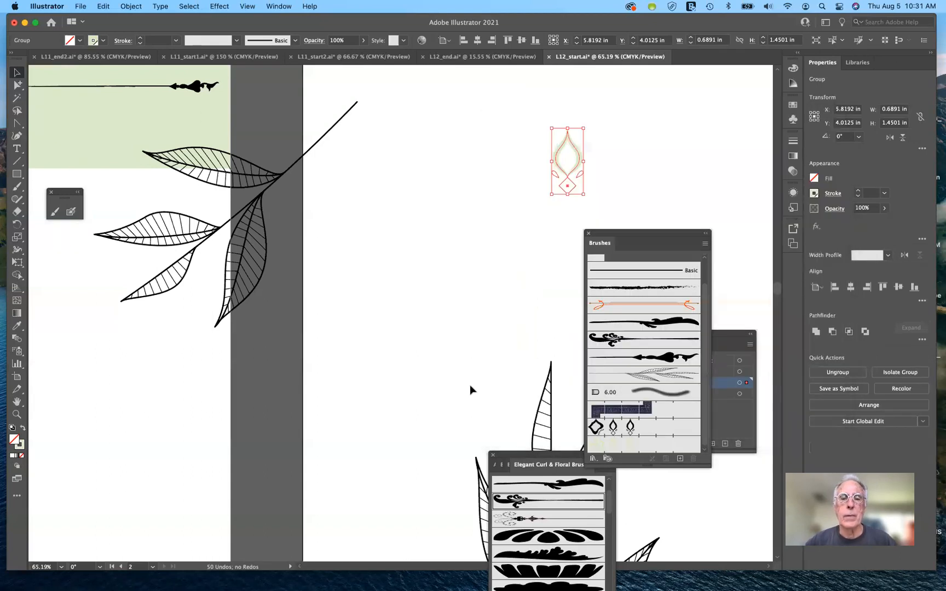
Step: Apply the new pale green ornament pattern brush to the circle around the start of the UPLIFT title
left_click(528, 227)
scroll(529, 227, "left", 7)
scroll(529, 227, "down", 3)
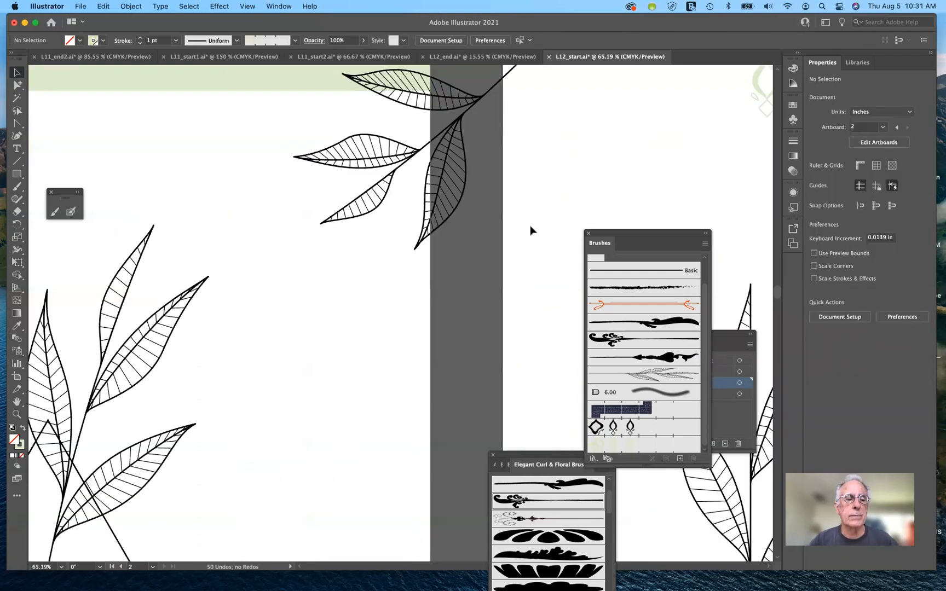
scroll(531, 230, "left", 10)
scroll(530, 230, "down", 2)
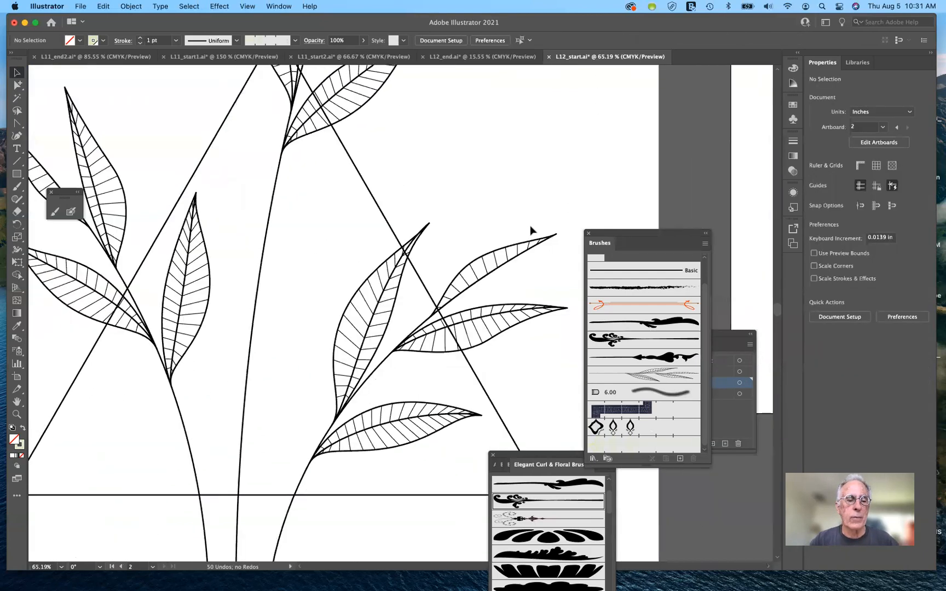
scroll(530, 230, "down", 15)
scroll(531, 230, "left", 5)
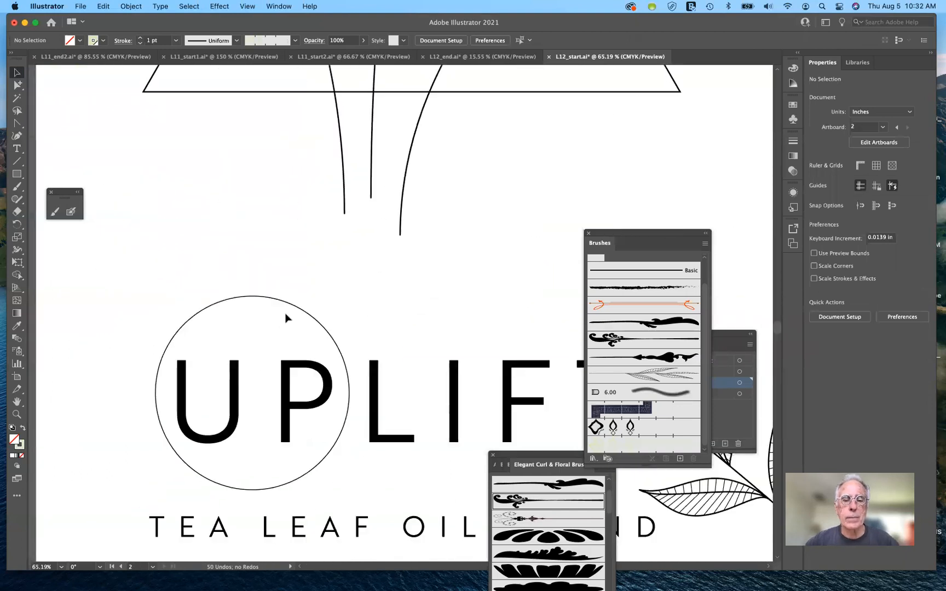
left_click(300, 310)
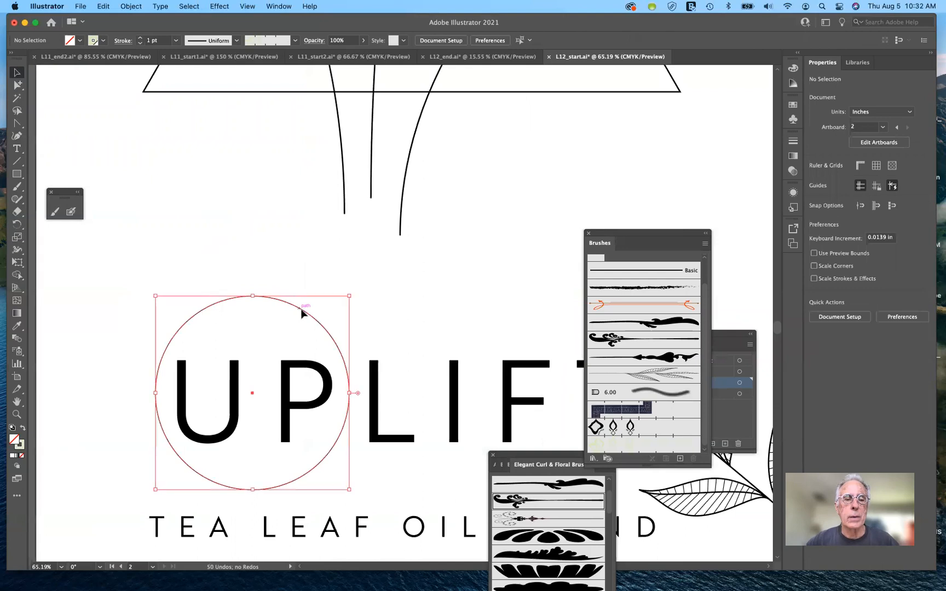
left_click(649, 444)
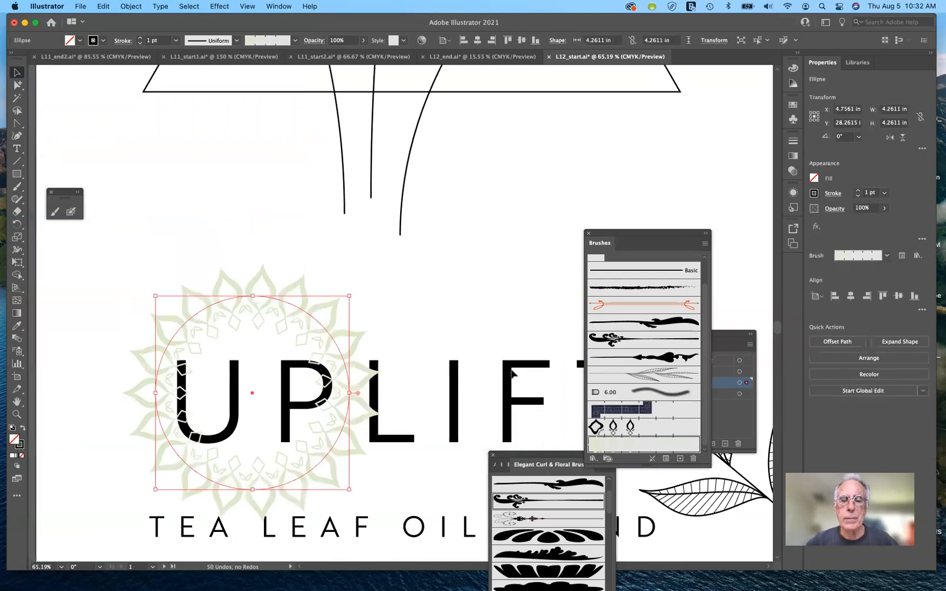
Step: Set the pale green pattern brush's fixed scale to 50% and apply the change to the existing strokes
double_click(634, 446)
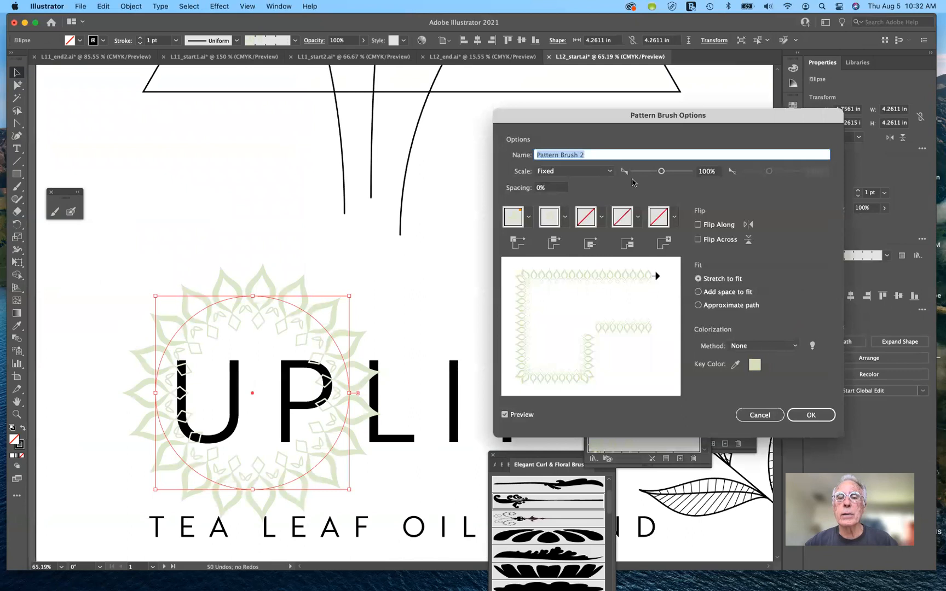
left_click_drag(661, 173, 648, 174)
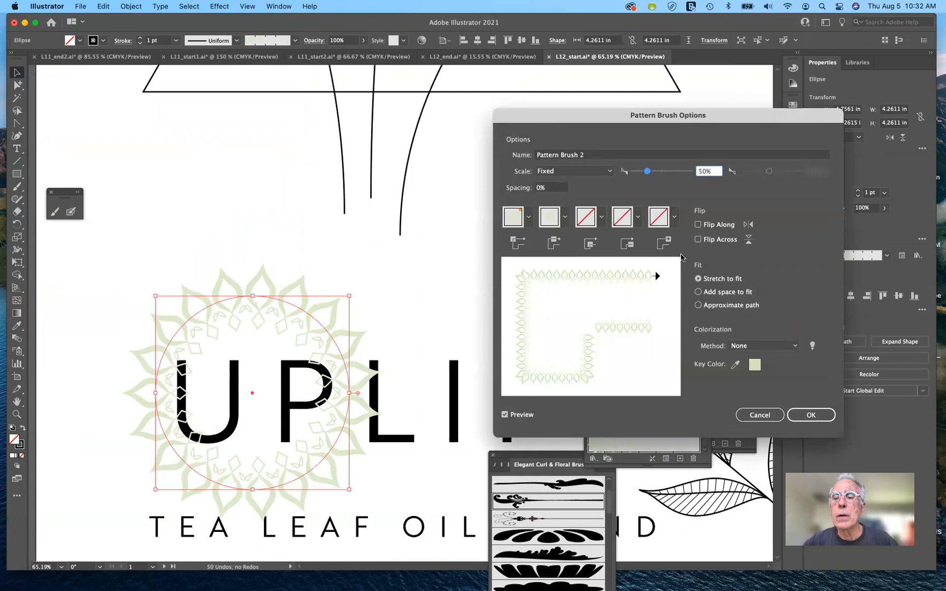
left_click(808, 415)
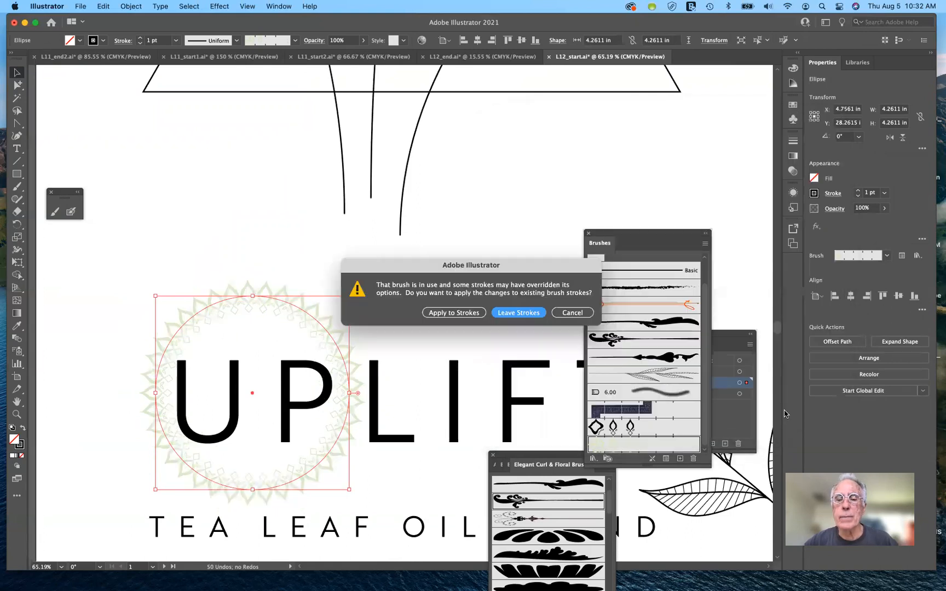
left_click(471, 315)
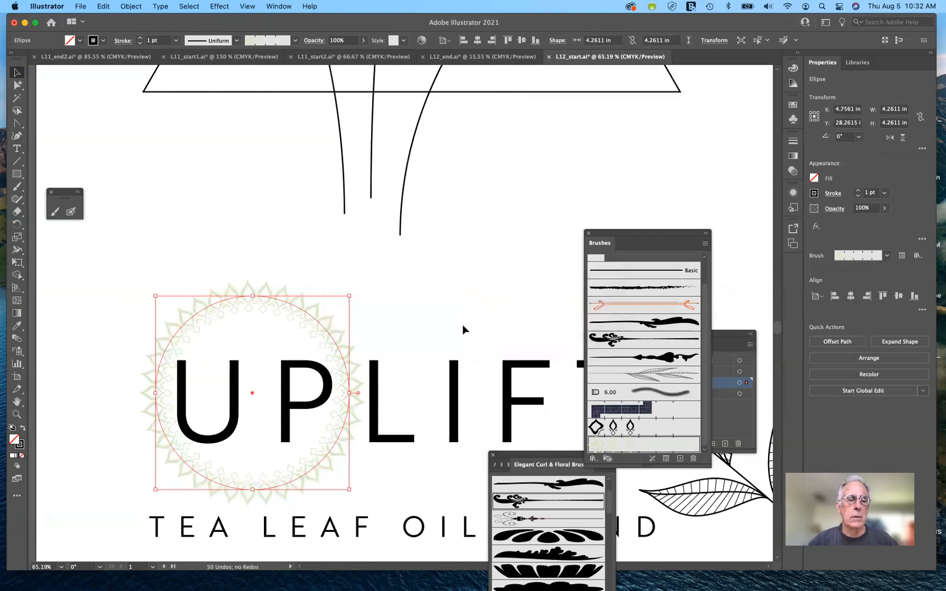
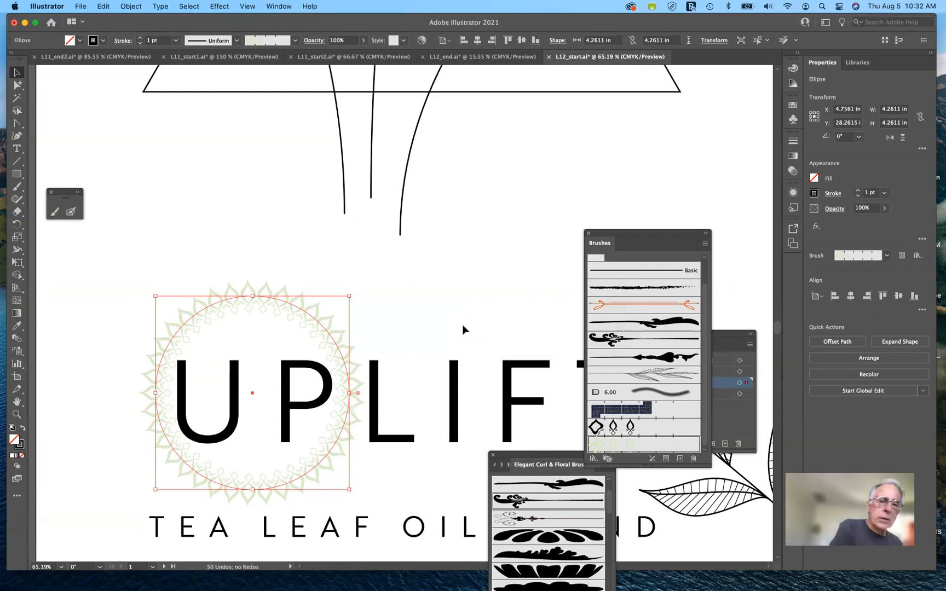
Step: Apply the Geometric 17 pattern brush from the Borders_Geometric library to the triangle behind the leaf sprigs
scroll(462, 329, "up", 1)
scroll(462, 329, "up", 10)
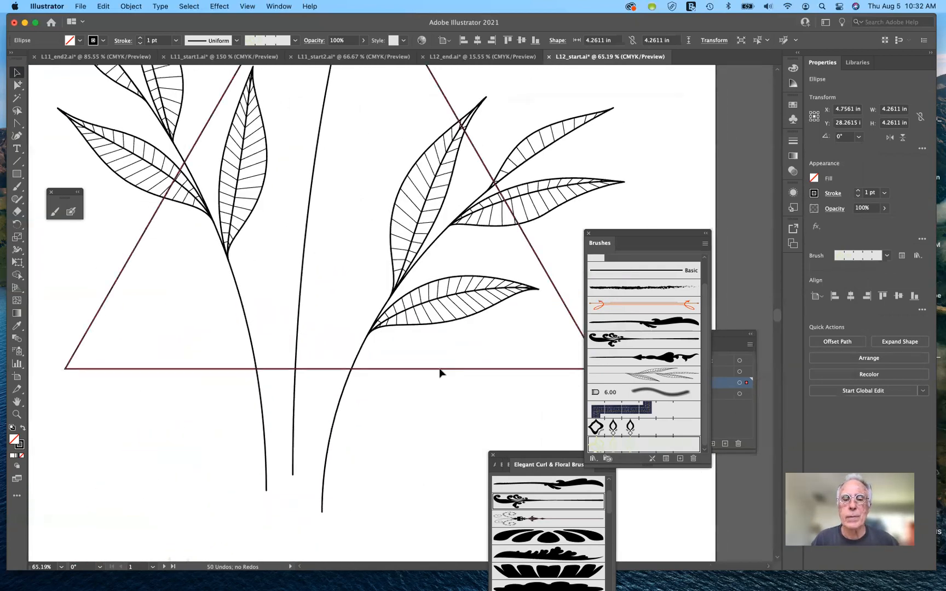
left_click(441, 370)
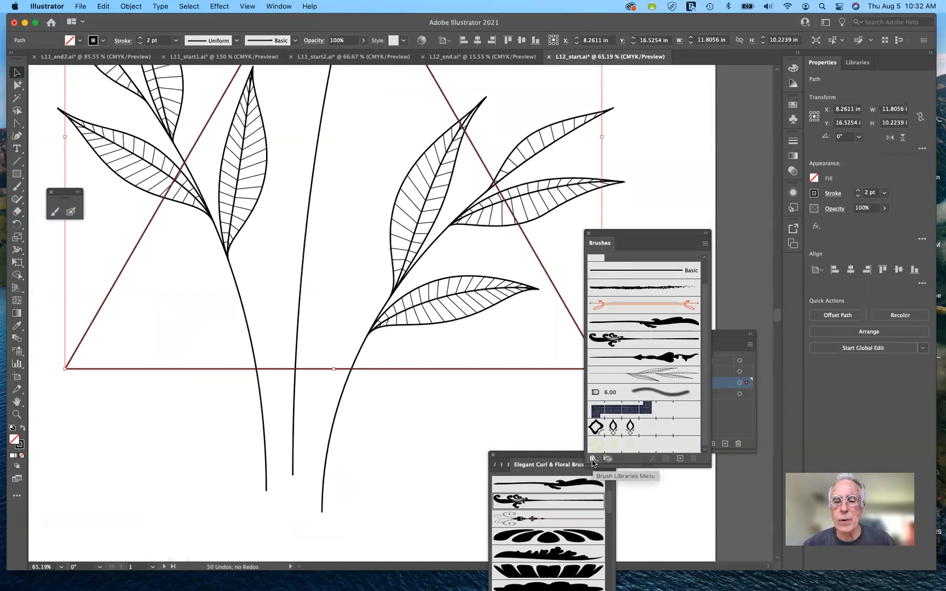
left_click(592, 460)
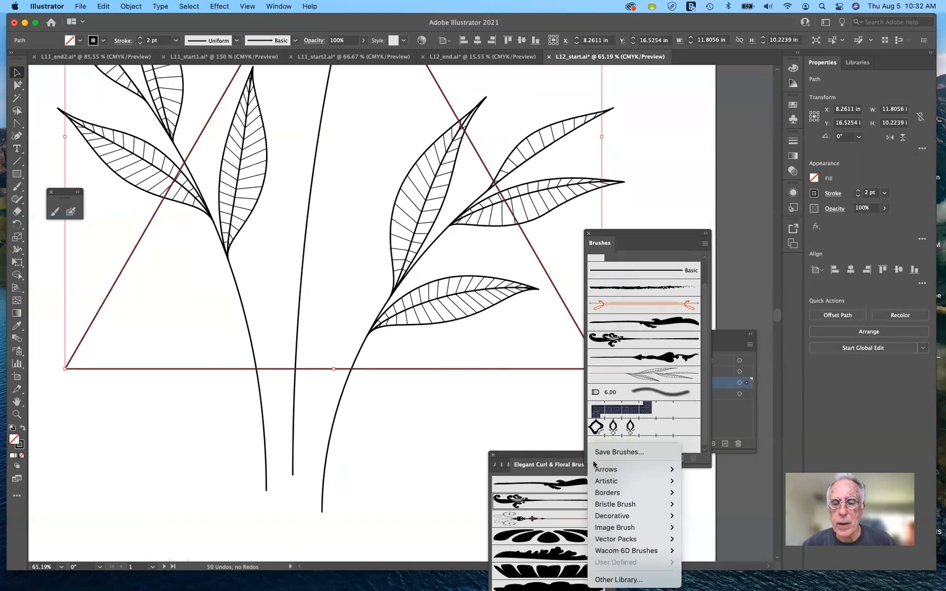
mouse_move(606, 551)
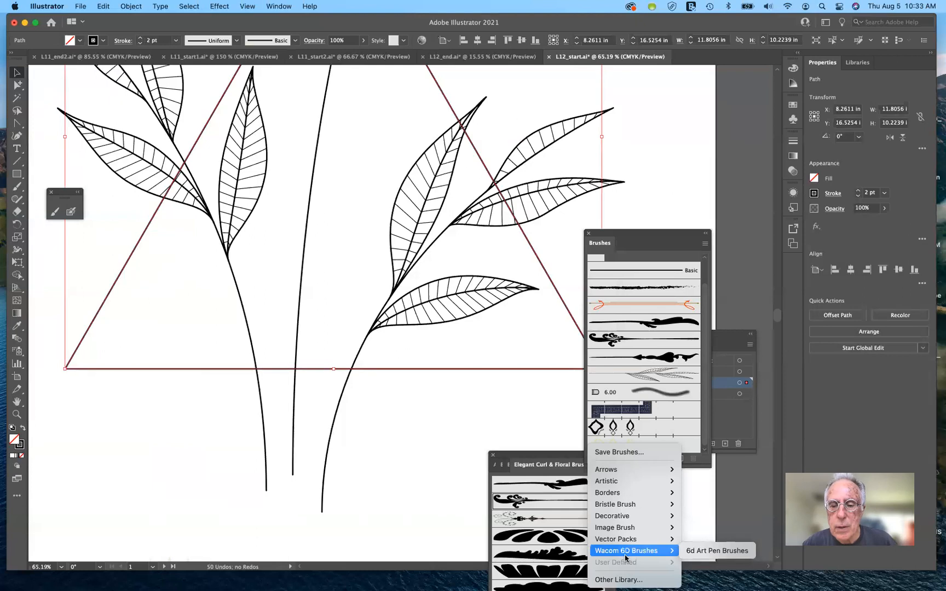
mouse_move(641, 498)
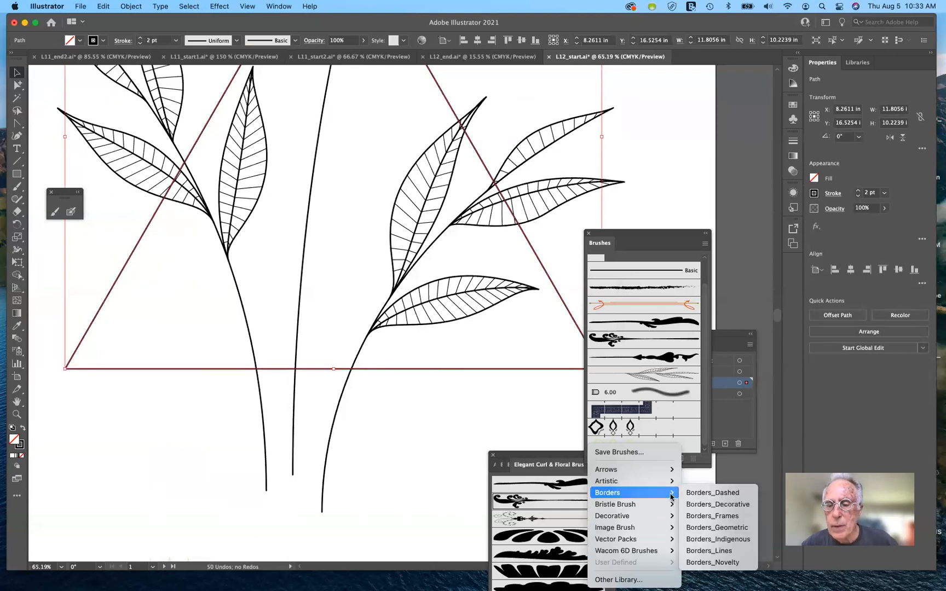
left_click(706, 529)
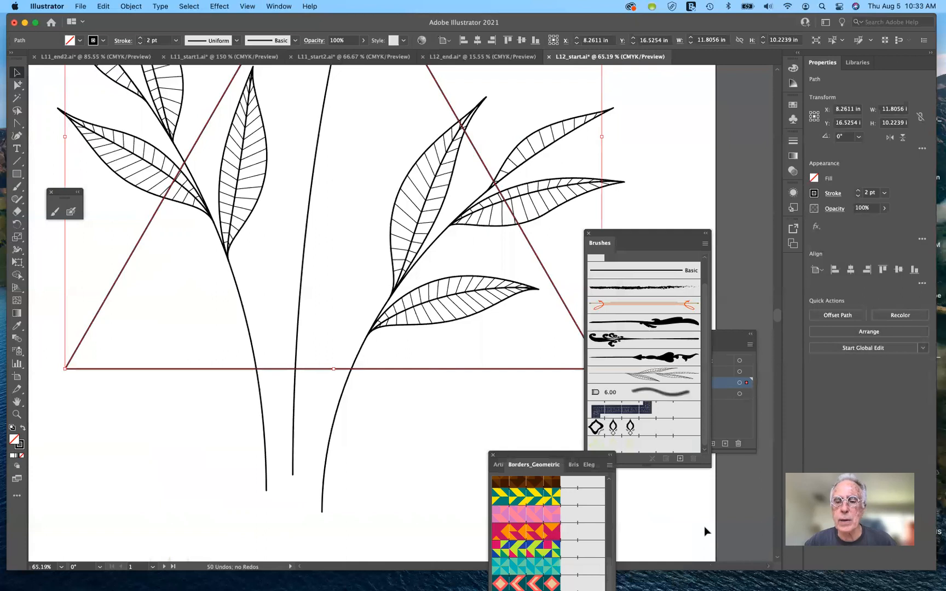
mouse_move(542, 456)
left_mouse_down()
mouse_move(508, 398)
mouse_move(498, 306)
left_mouse_up()
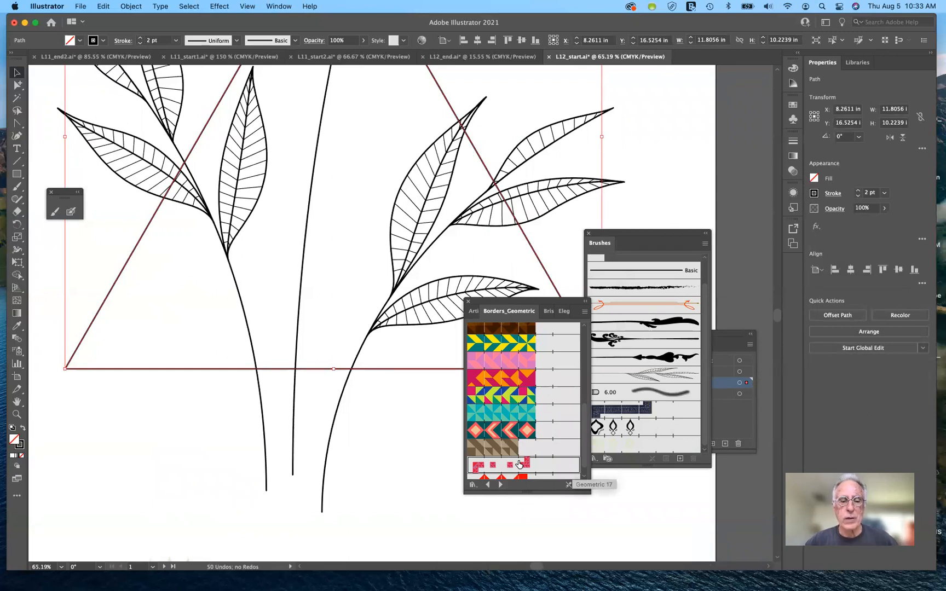
left_click(519, 464)
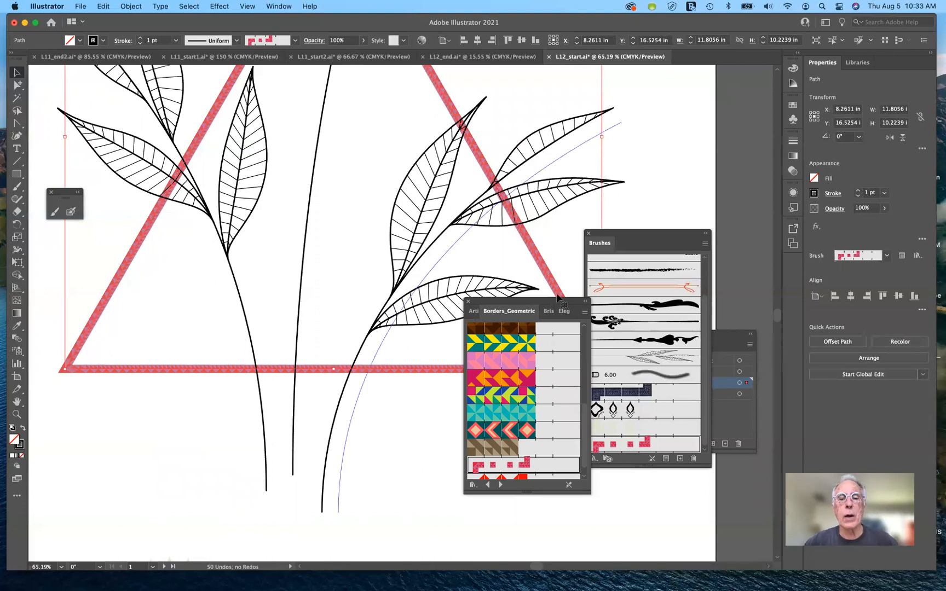
mouse_move(552, 304)
left_mouse_down()
mouse_move(488, 422)
mouse_move(492, 415)
left_mouse_up()
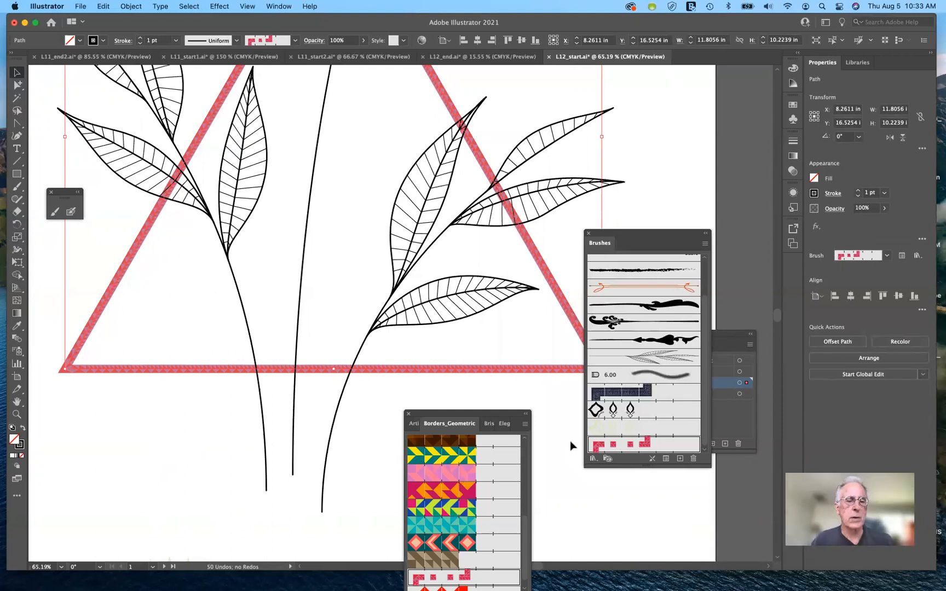
Step: Reset the canvas view rotation to 0° and zoom out to see the whole label
scroll(569, 442, "down", 5)
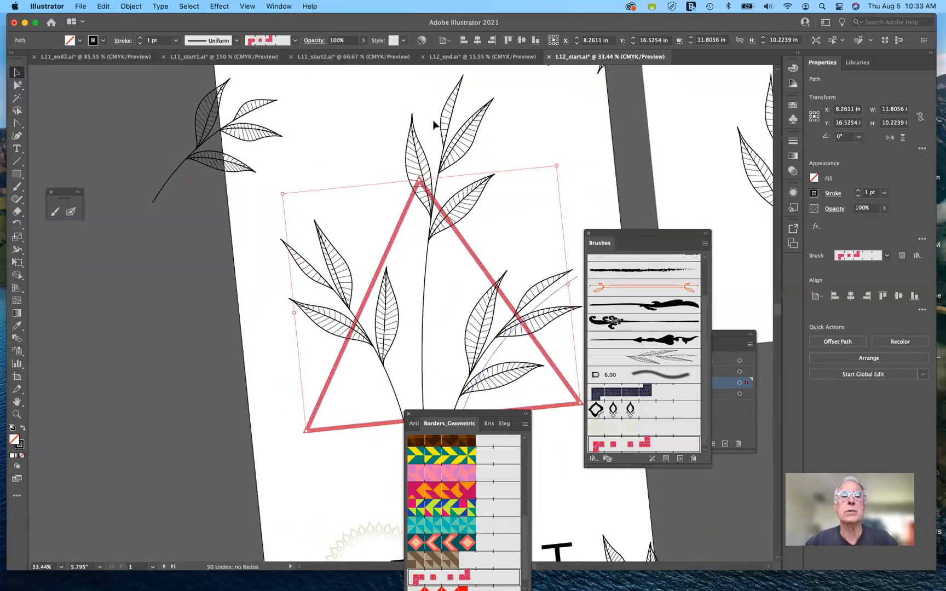
left_click(247, 7)
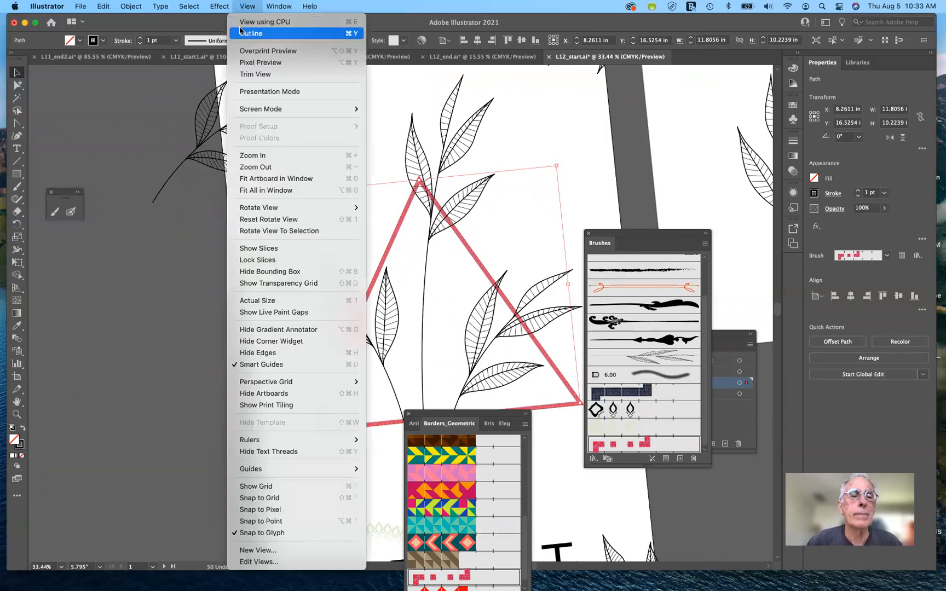
mouse_move(296, 209)
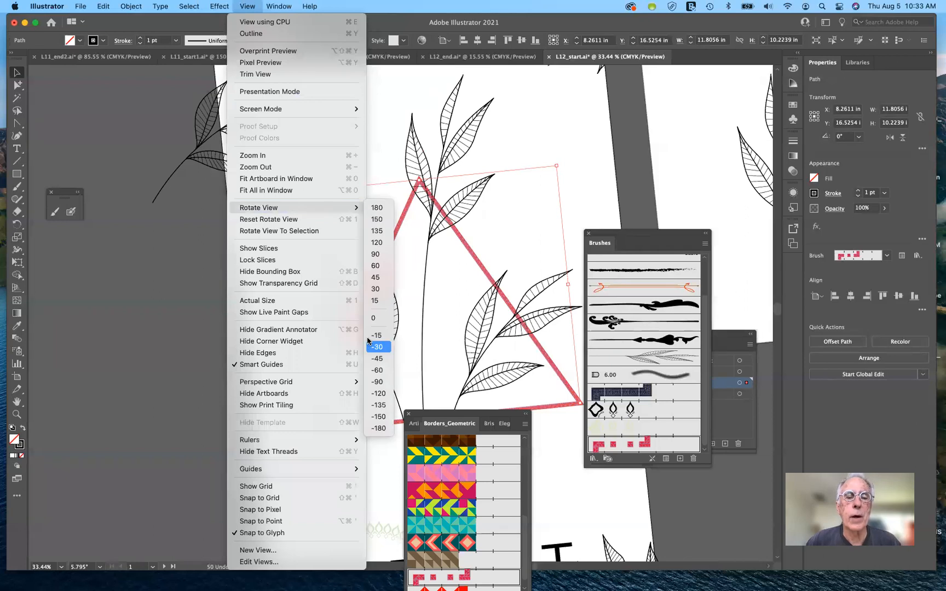
left_click(376, 318)
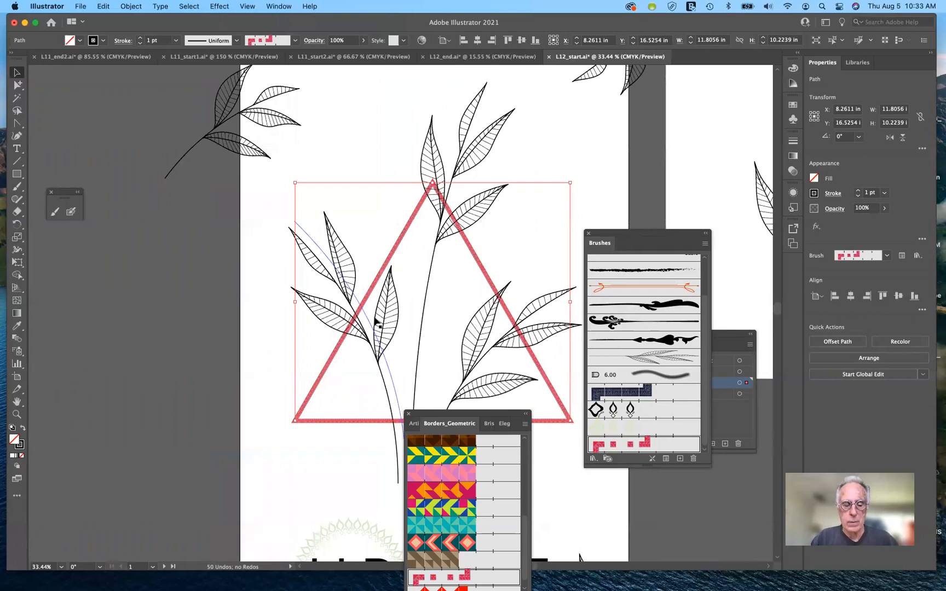
key("super+shift+a")
key("super+minus")
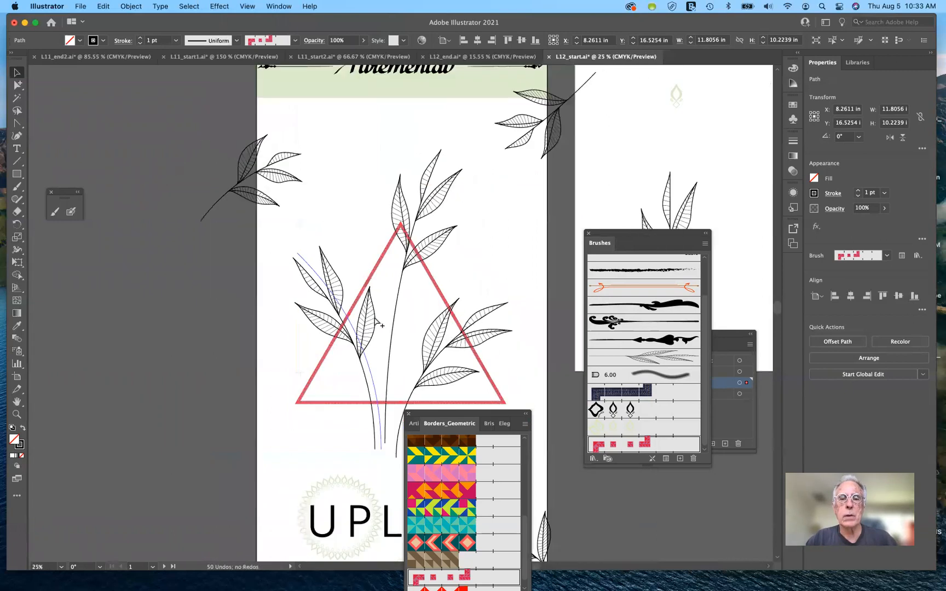
key("super+minus")
scroll(377, 323, "down", 3)
scroll(377, 324, "right", 4)
scroll(377, 322, "down", 1)
scroll(376, 322, "right", 1)
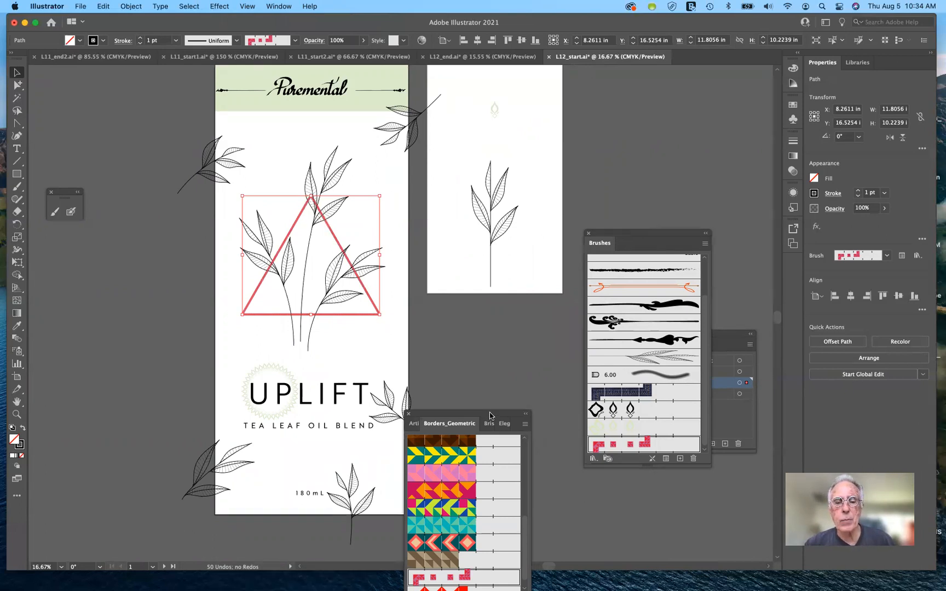
left_click_drag(490, 415, 528, 328)
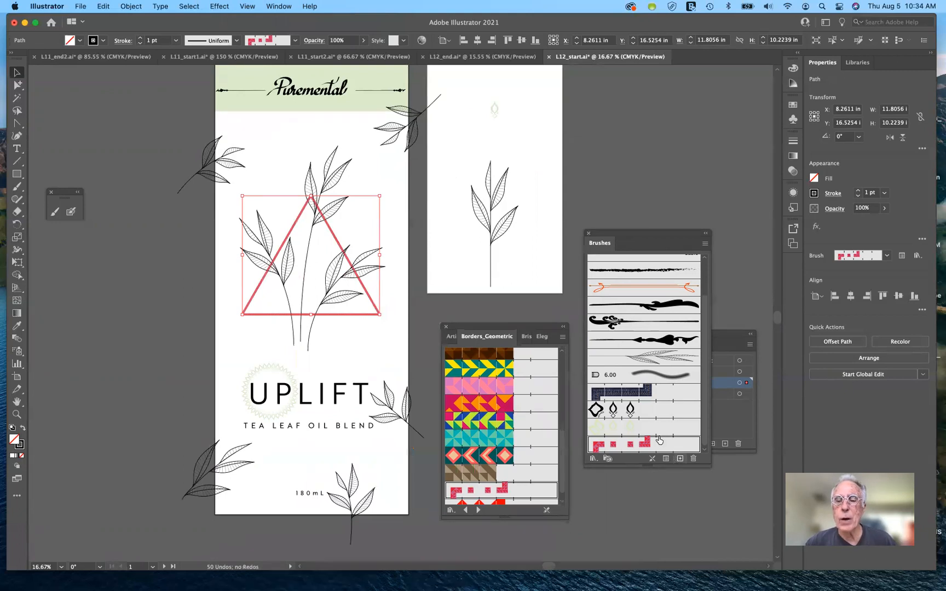
Step: Examine the finished artwork and its brushes in L12_end.ai, and return to L12_start.ai
left_click(464, 58)
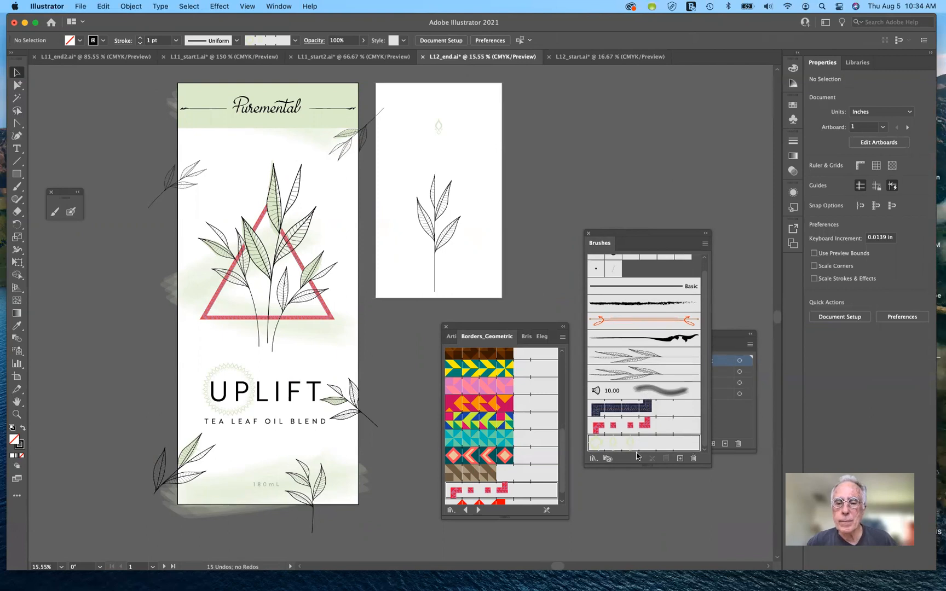
scroll(650, 363, "up", 2)
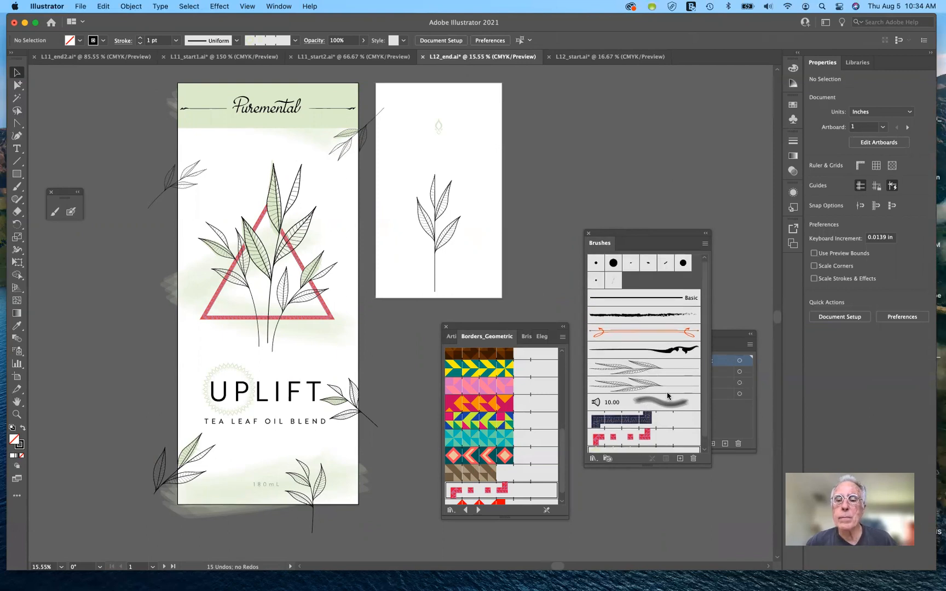
scroll(669, 398, "down", 2)
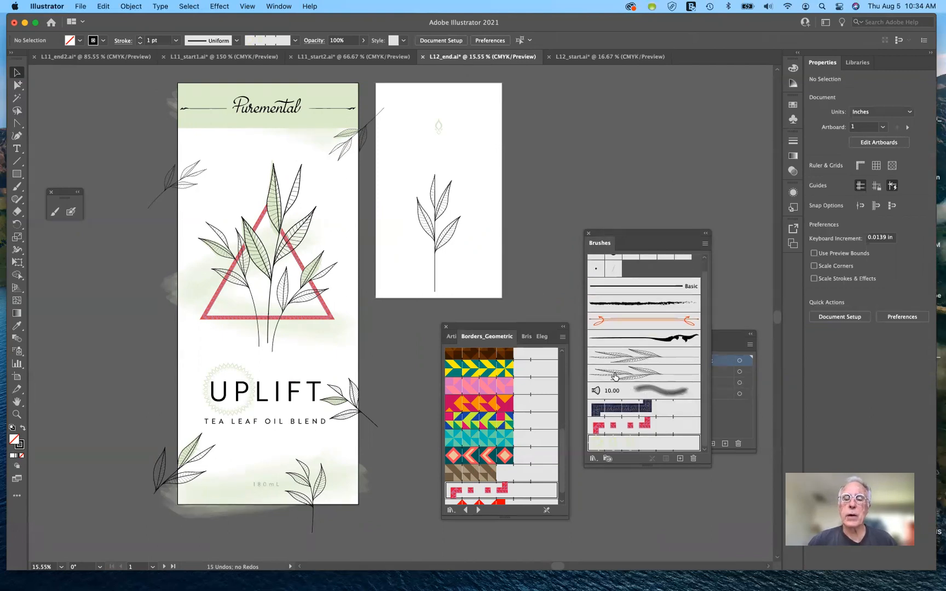
left_click(614, 58)
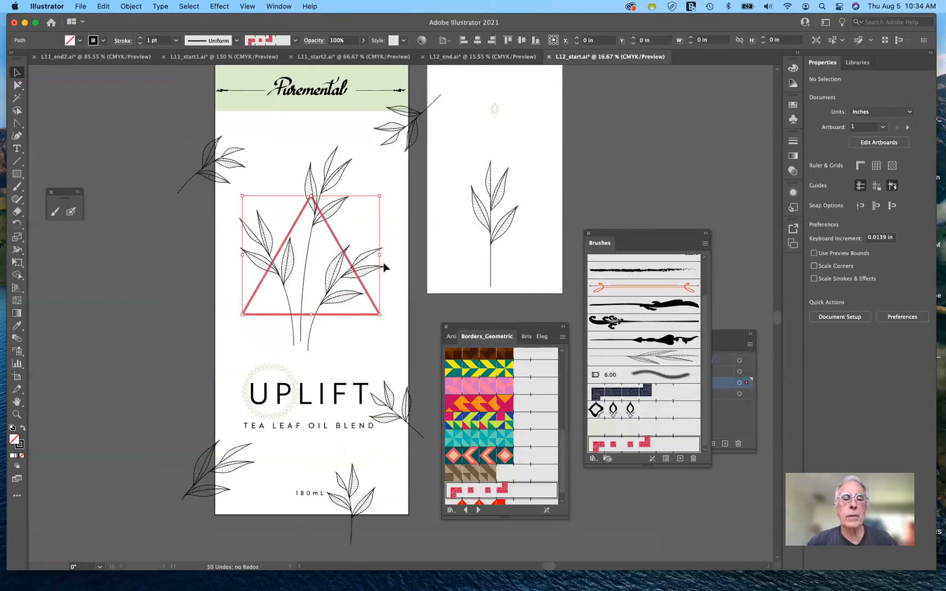
Step: Deselect the triangle and add the last 3.00 brush of the Bristle Brush Library to the document's brushes
left_click(368, 326)
left_click(376, 341)
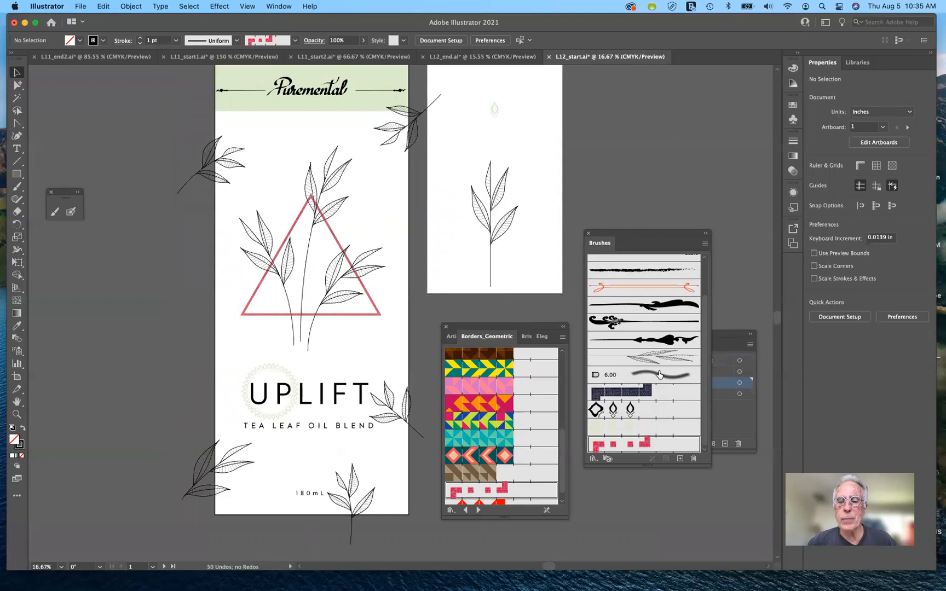
left_click(592, 459)
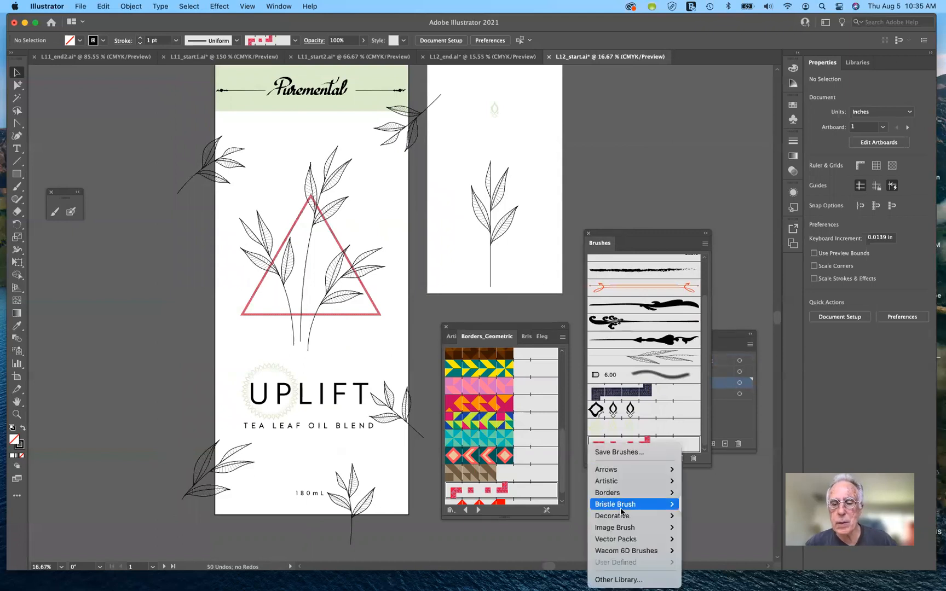
mouse_move(630, 504)
left_click(699, 504)
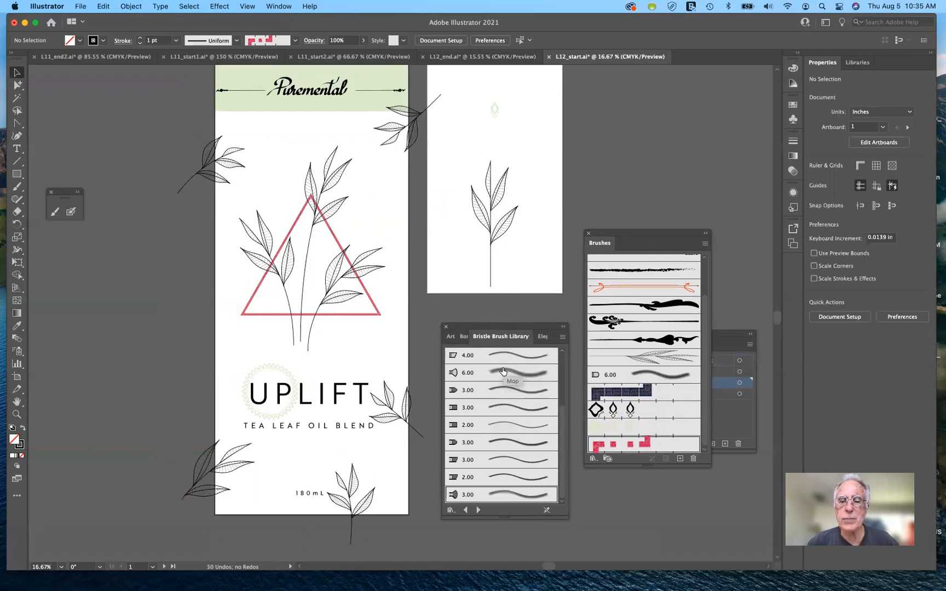
left_click(516, 497)
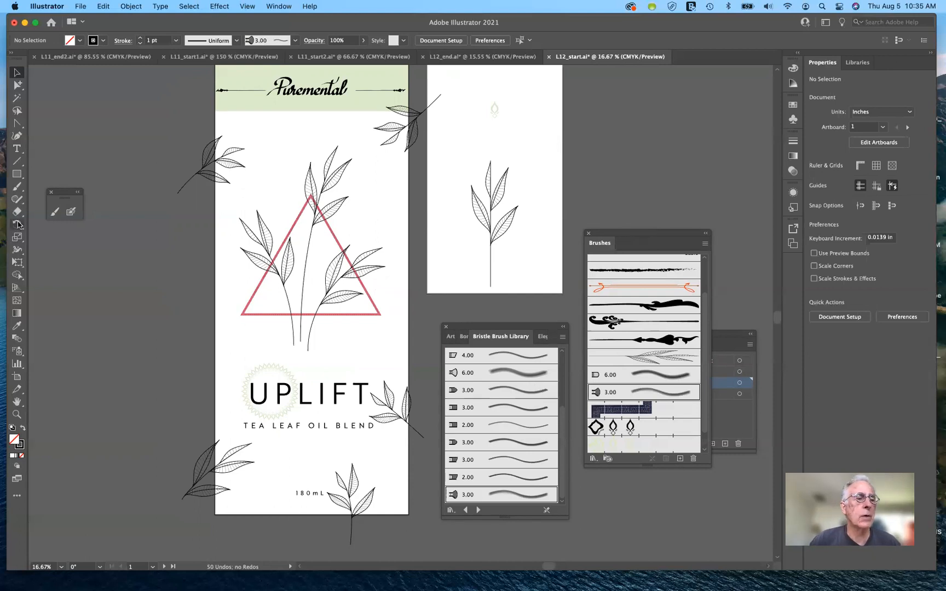
Step: Choose the Paintbrush tool and set its stroke color to the pale green swatch
left_click(55, 212)
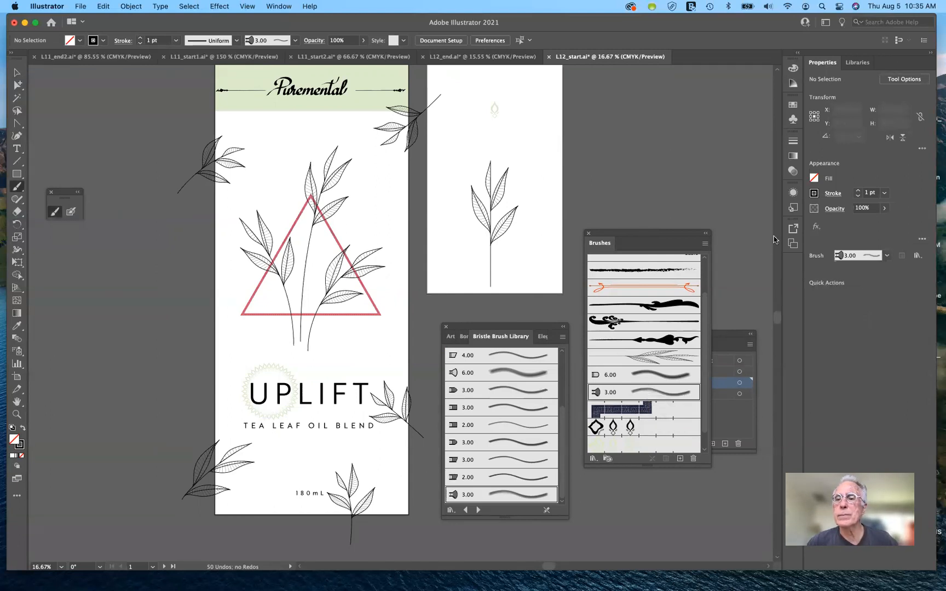
left_click(815, 194)
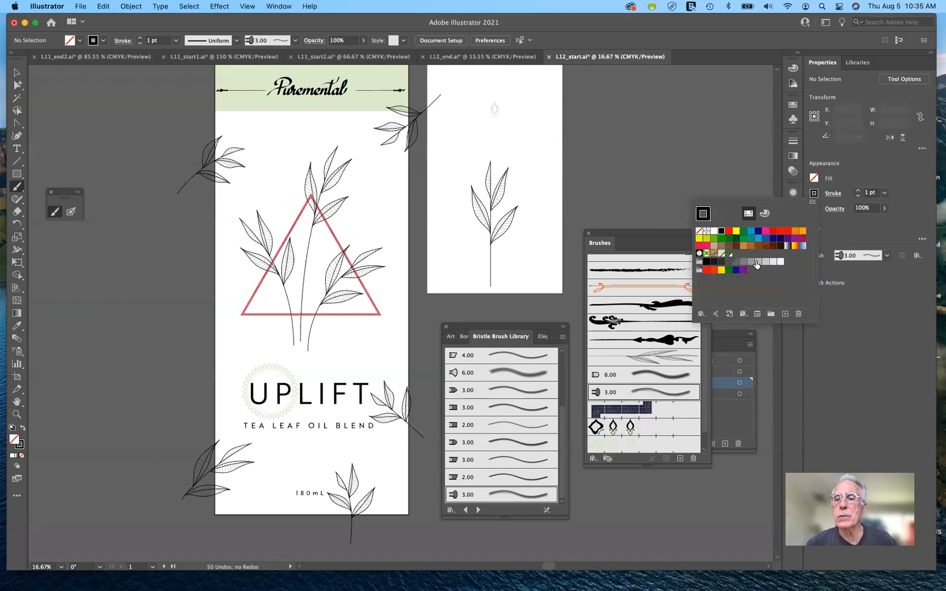
left_click(722, 254)
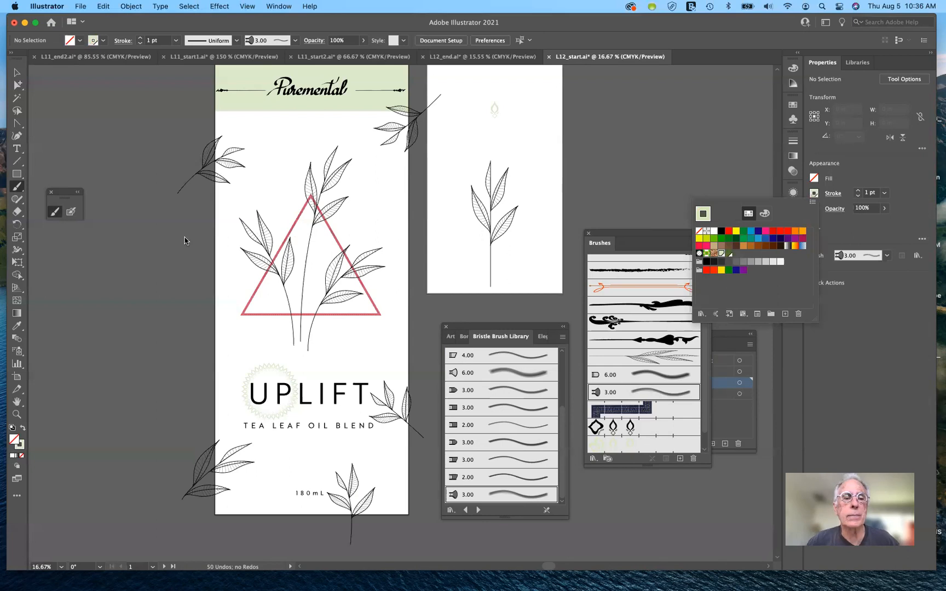
left_click(17, 189)
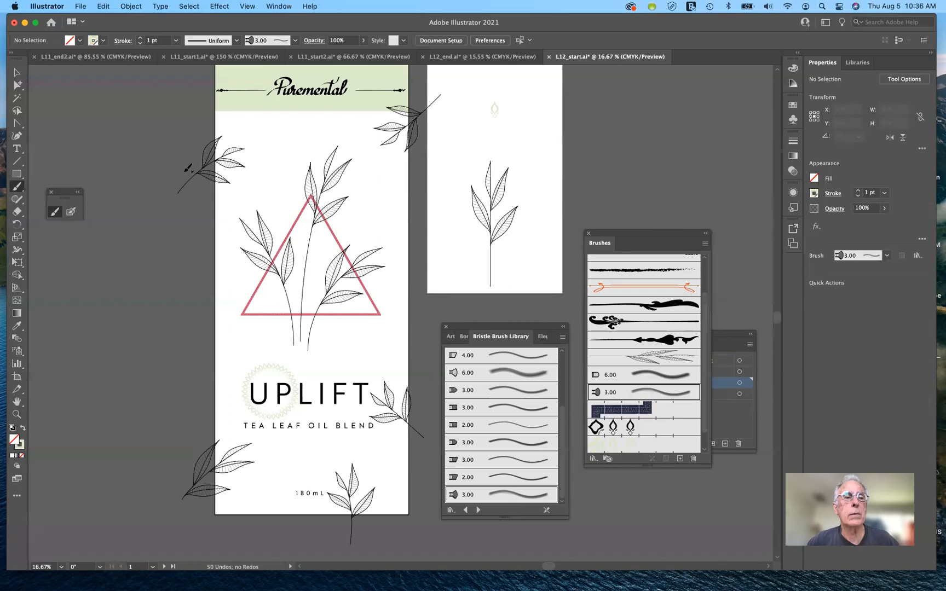
Step: Set the stroke weight to 7 pt and paint pale green bristle strokes across the label's top, the central leaves and the bottom
mouse_move(198, 164)
left_mouse_down()
mouse_move(383, 156)
mouse_move(413, 163)
left_mouse_up()
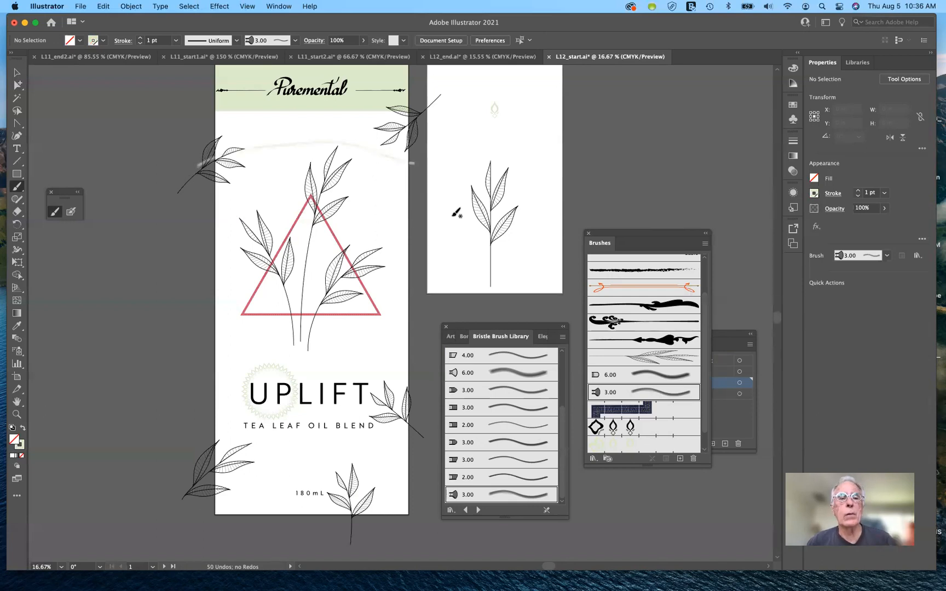
key("super+z")
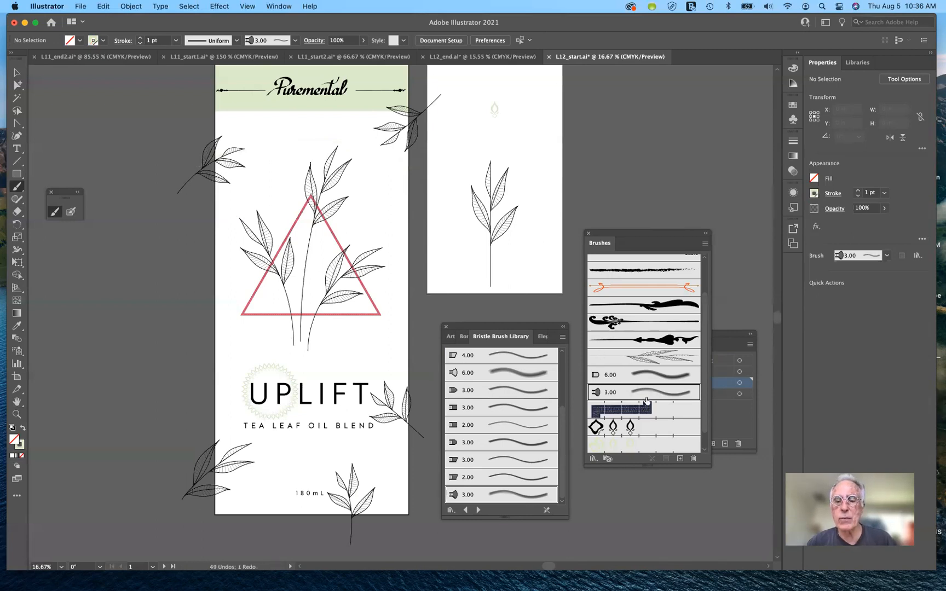
left_click(858, 191)
left_click(859, 190)
left_click(859, 191)
mouse_move(190, 163)
left_mouse_down()
mouse_move(277, 133)
mouse_move(415, 158)
left_mouse_up()
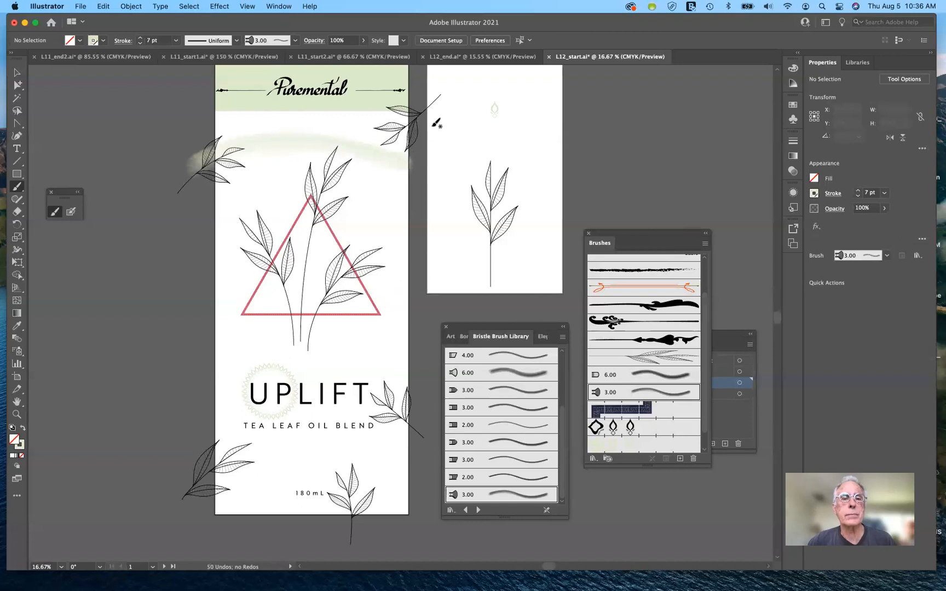
mouse_move(398, 140)
left_mouse_down()
mouse_move(301, 241)
mouse_move(281, 309)
left_mouse_up()
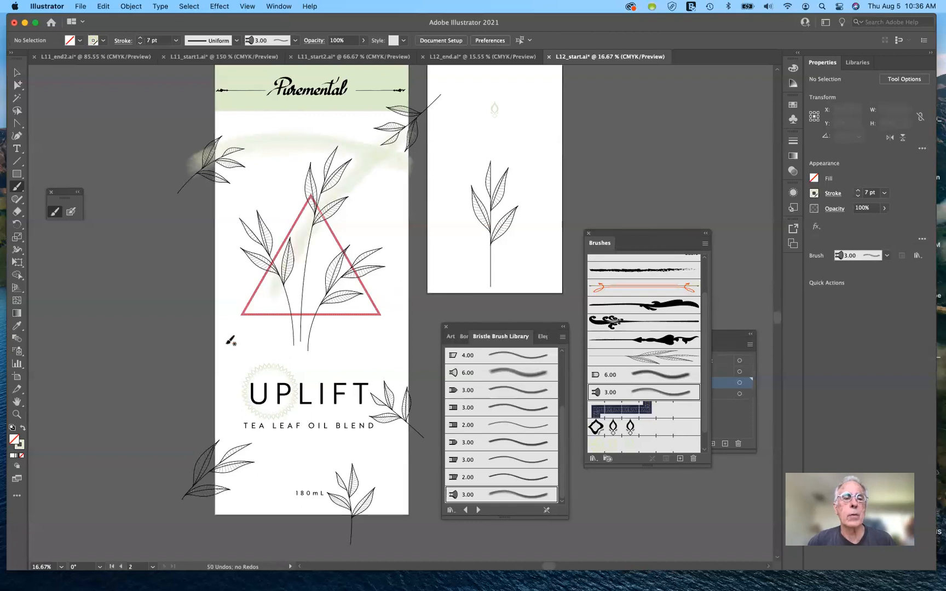
mouse_move(233, 213)
left_mouse_down()
mouse_move(277, 241)
mouse_move(290, 291)
left_mouse_up()
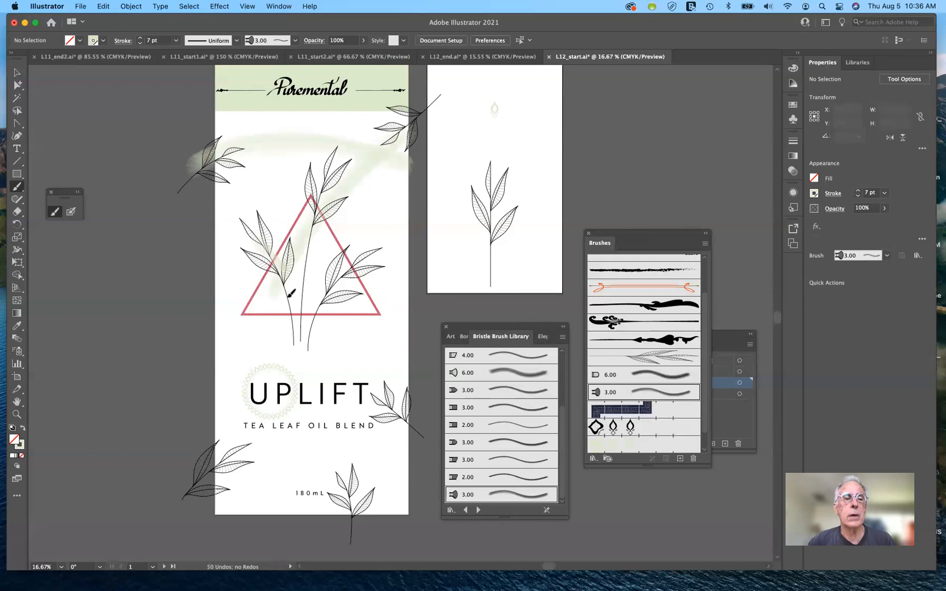
mouse_move(308, 160)
left_mouse_down()
mouse_move(308, 179)
mouse_move(327, 200)
left_mouse_up()
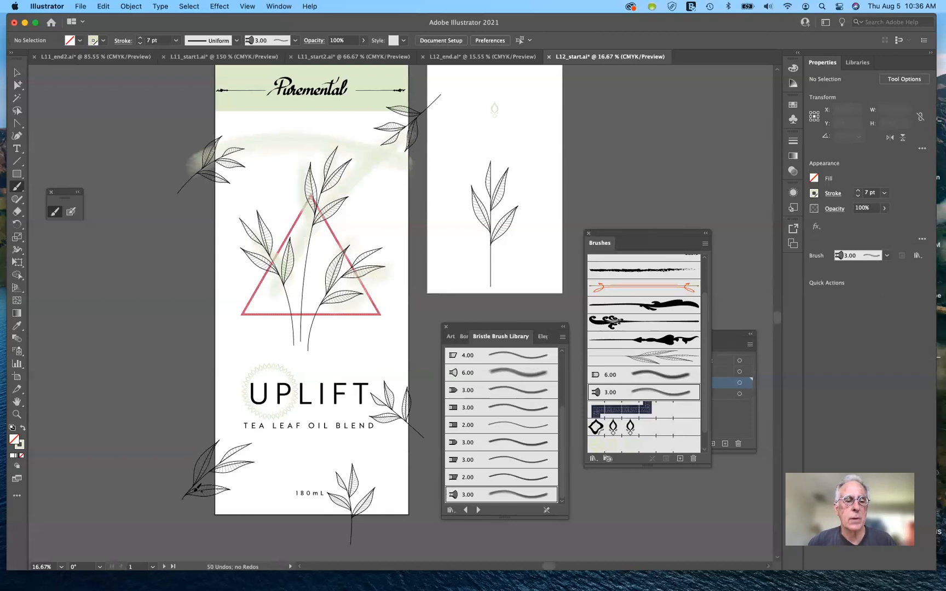
mouse_move(174, 474)
left_mouse_down()
mouse_move(313, 483)
mouse_move(395, 556)
left_mouse_up()
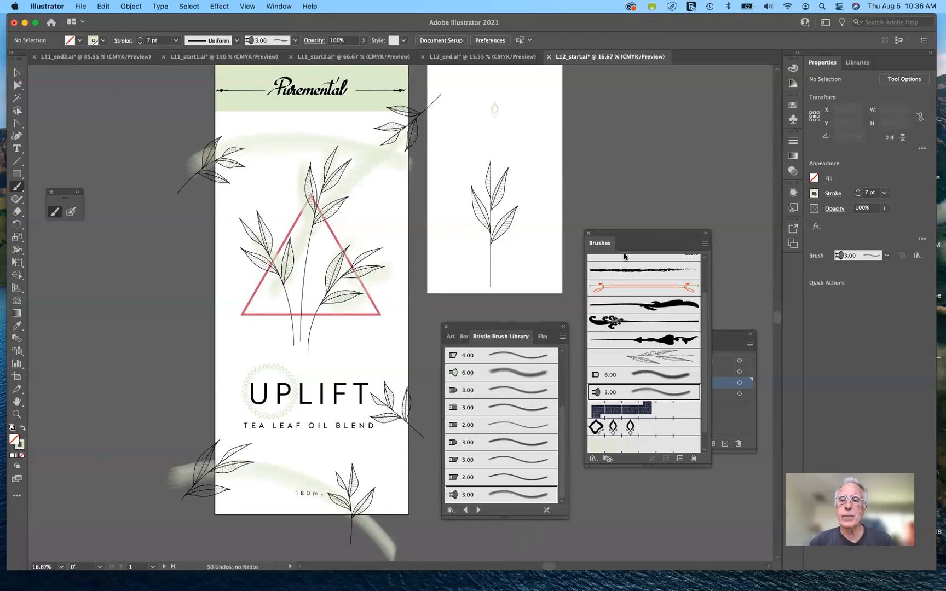
Step: Try the Eraser tool on the bottom bristle stroke and across the central leaves and triangle
left_click_drag(644, 236, 665, 489)
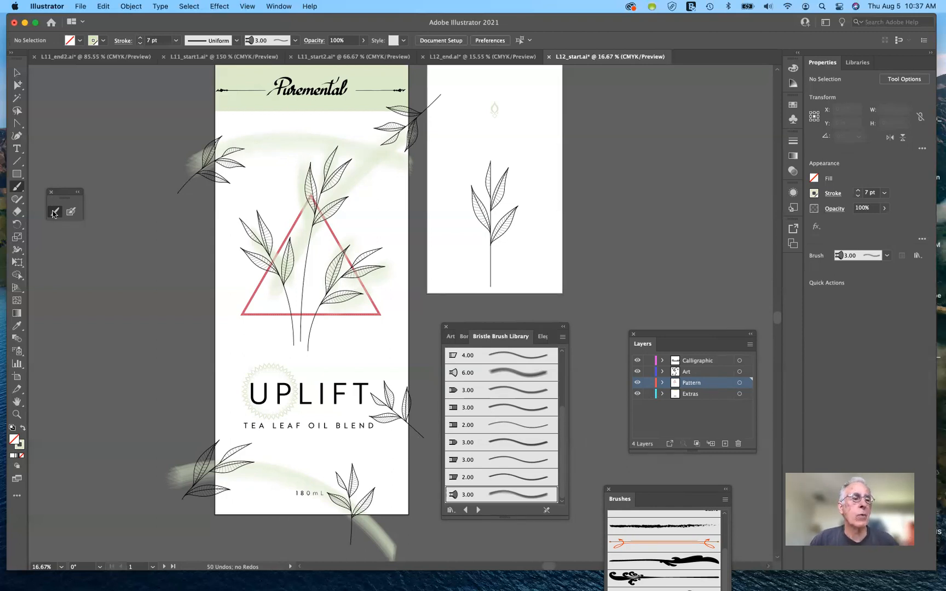
left_click(17, 213)
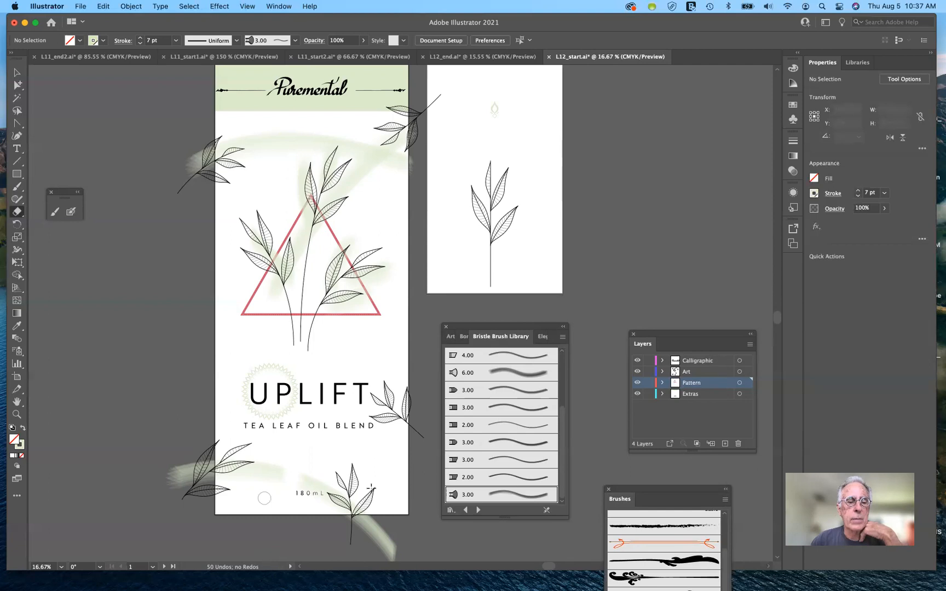
left_click_drag(406, 530, 371, 563)
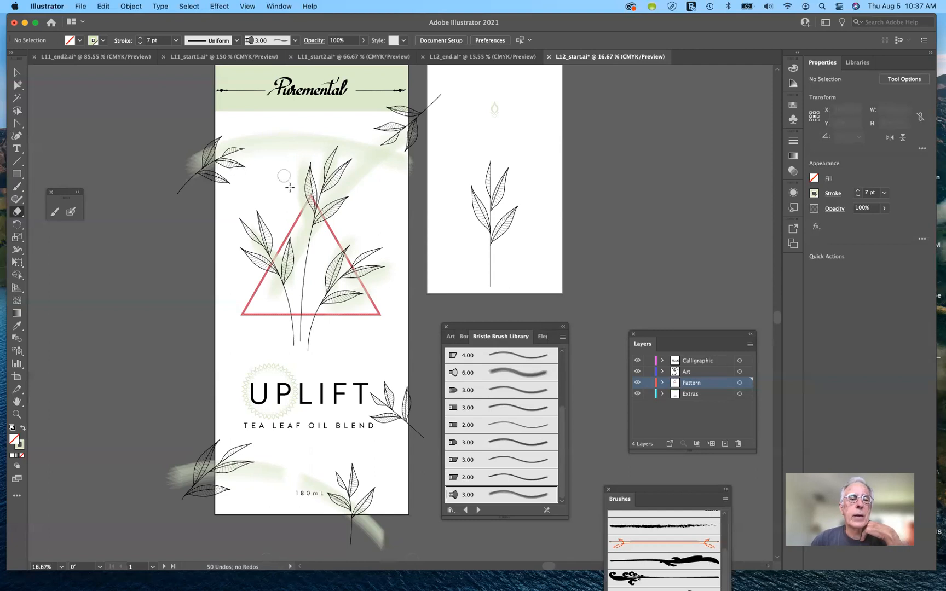
mouse_move(273, 183)
left_mouse_down()
mouse_move(307, 259)
mouse_move(370, 334)
left_mouse_up()
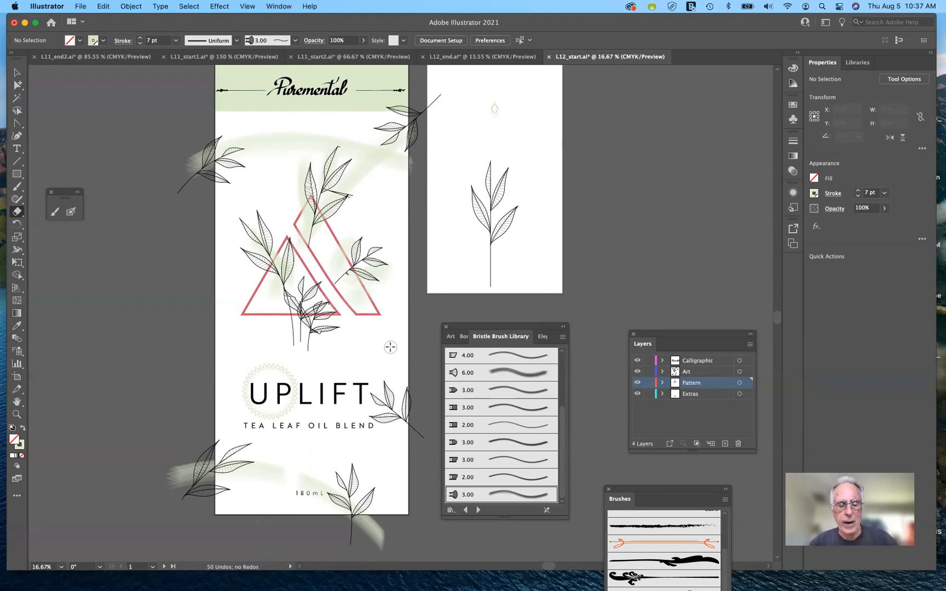
Step: Undo the erasing and all the pale green bristle strokes painted over the label
key("super+z")
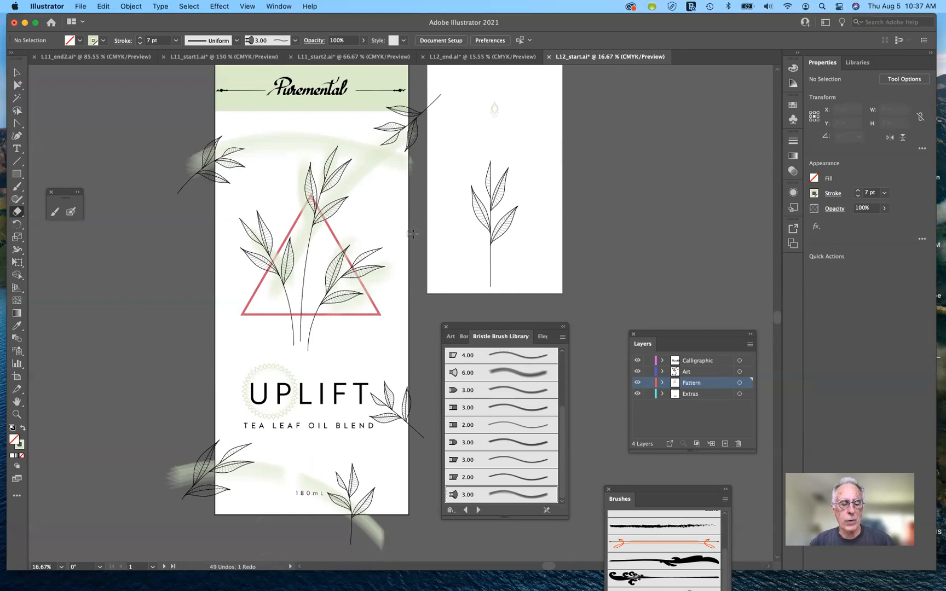
key("super+z")
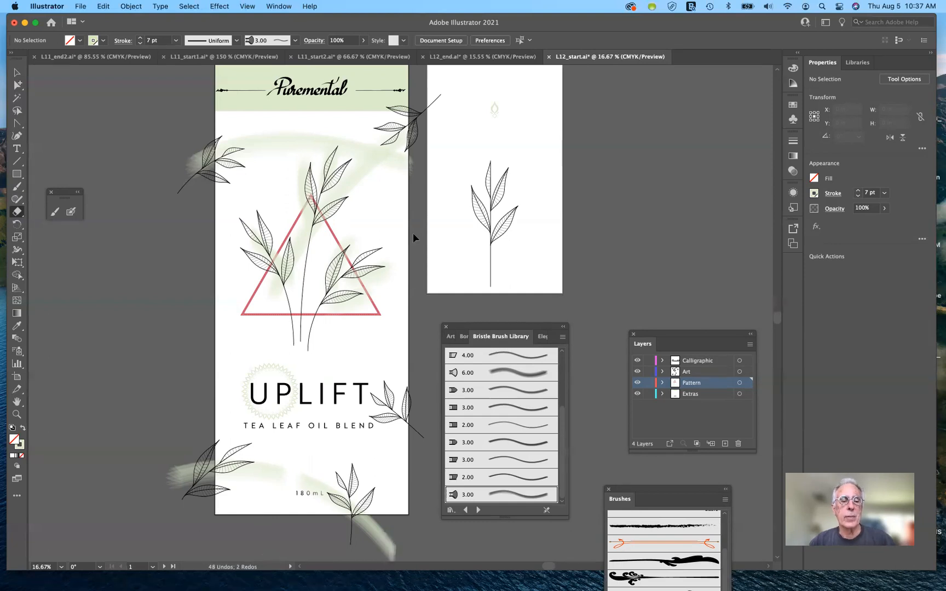
key("super+z")
key("super+z")
key("super+z")
key("super+z")
key("super+z")
key("super+z")
key("super+z")
key("super+z")
key("super+z")
key("super+z")
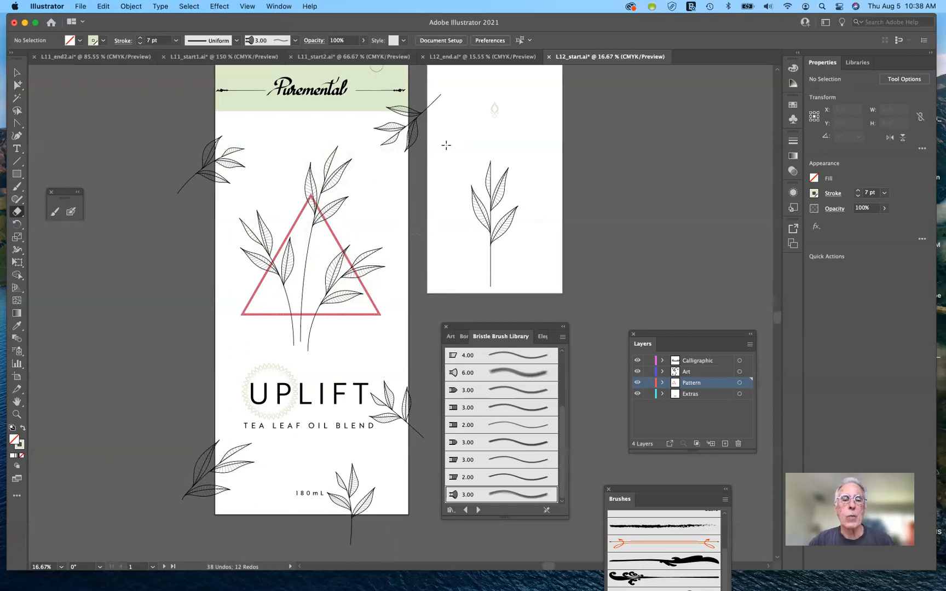
Step: Add a layer named Bristol Brush above Calligraphic and lock the other four layers
left_click(709, 362)
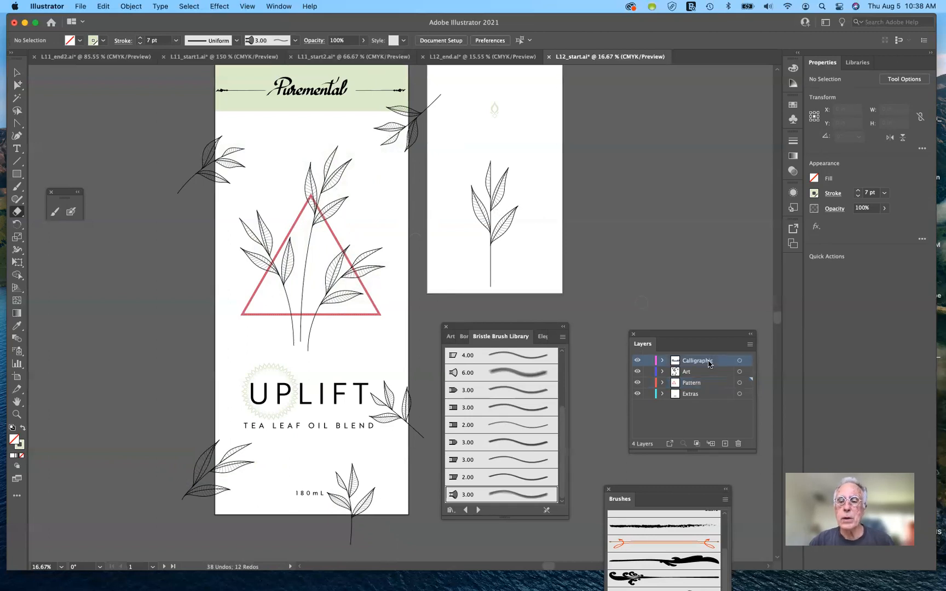
left_click(726, 444)
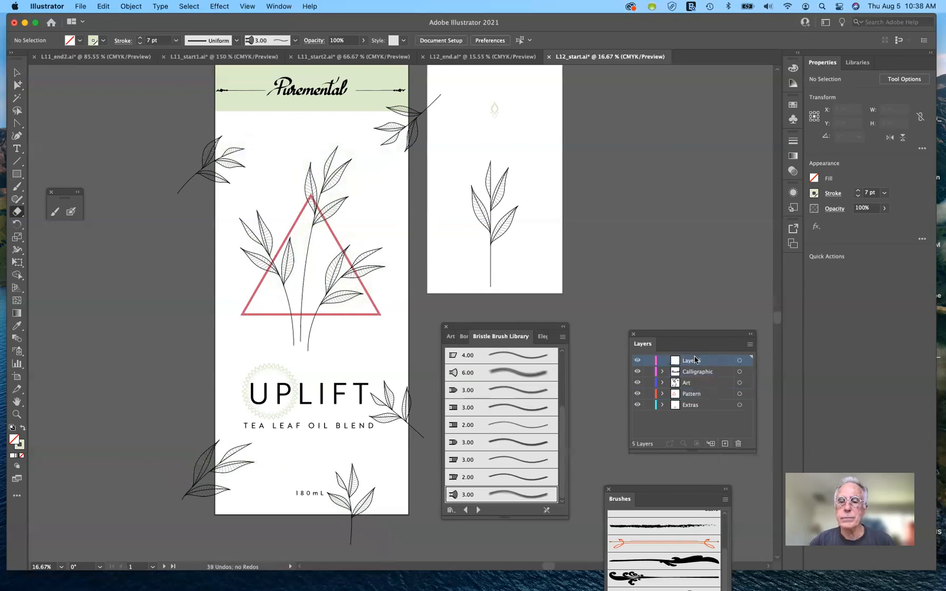
double_click(693, 361)
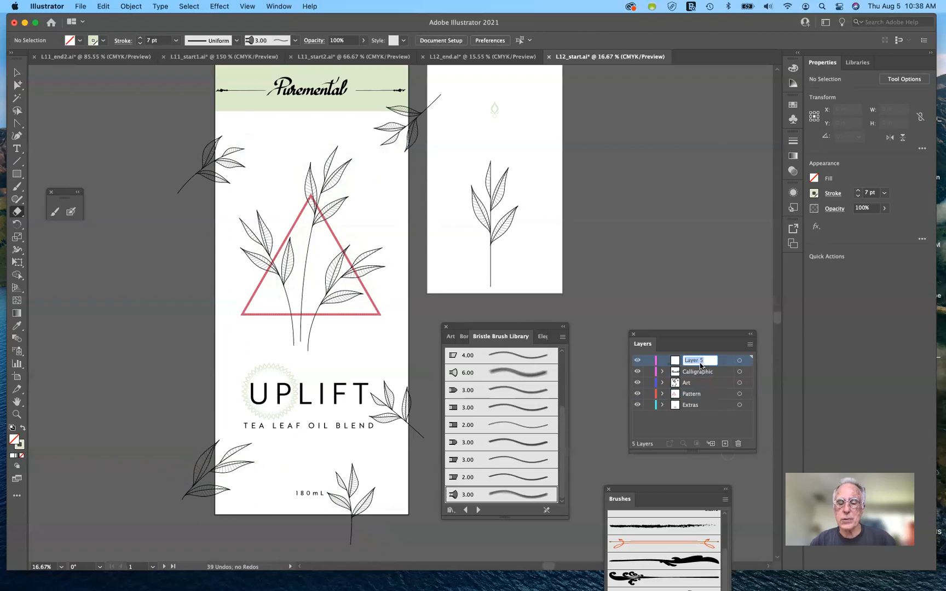
type("B")
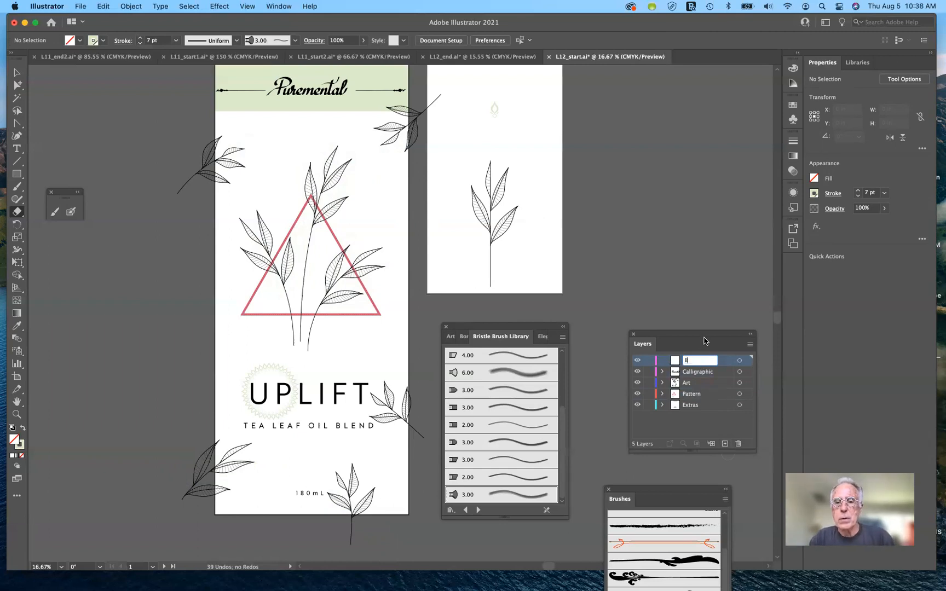
type("ristol")
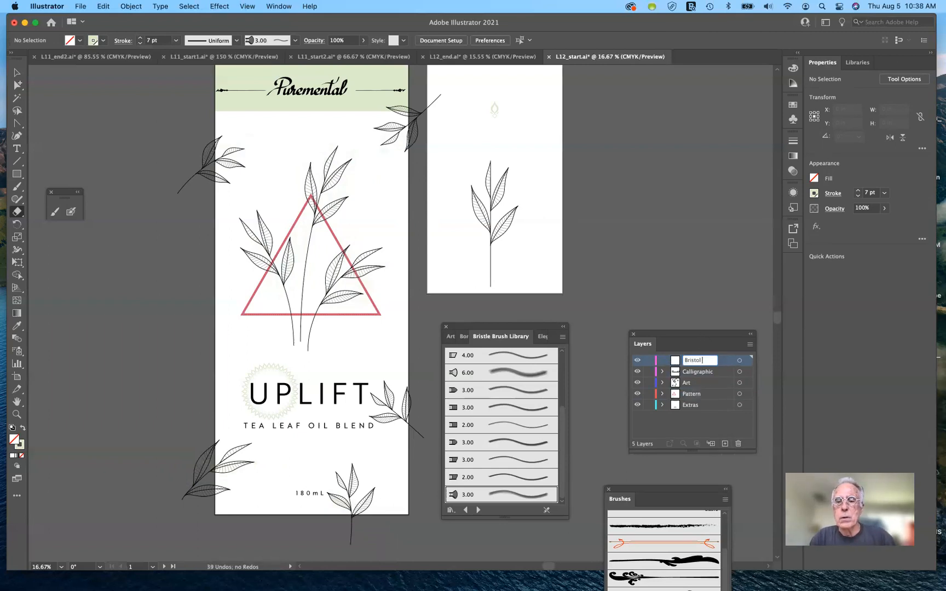
type(" Brush")
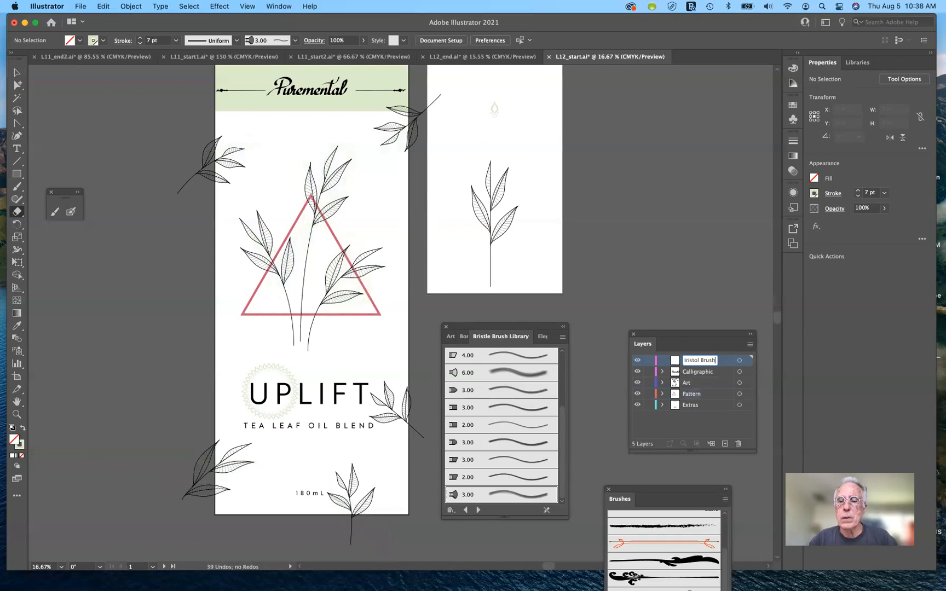
key("Return")
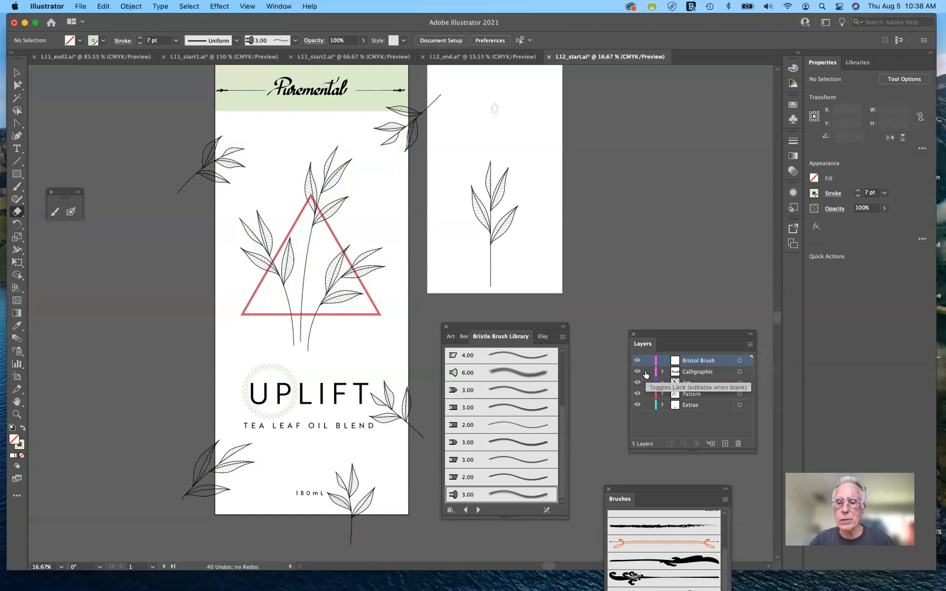
left_click_drag(647, 373, 650, 405)
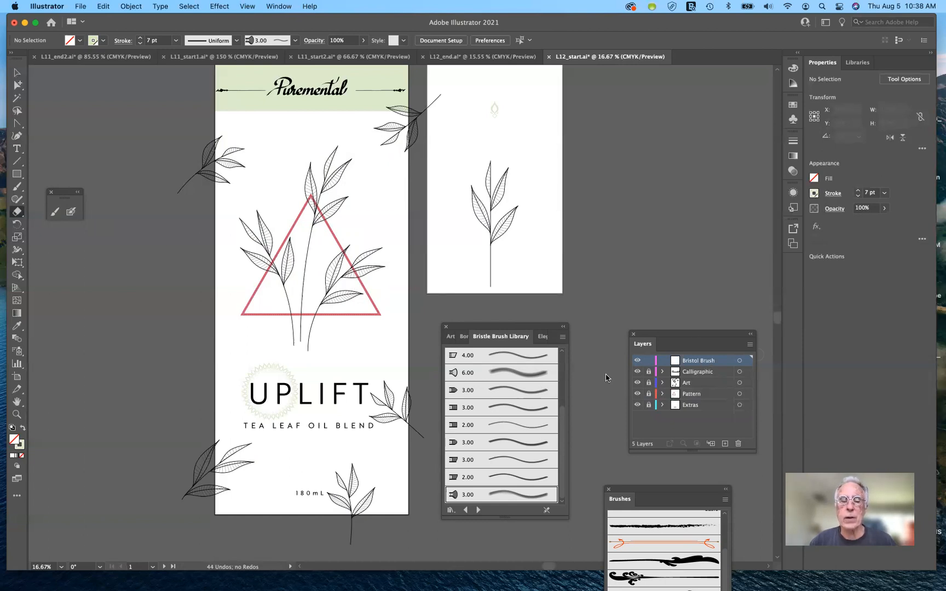
Step: Paint pale green bristle strokes with the Paintbrush across the label's top, the central leaves, the lower right side and the bottom
left_click(55, 214)
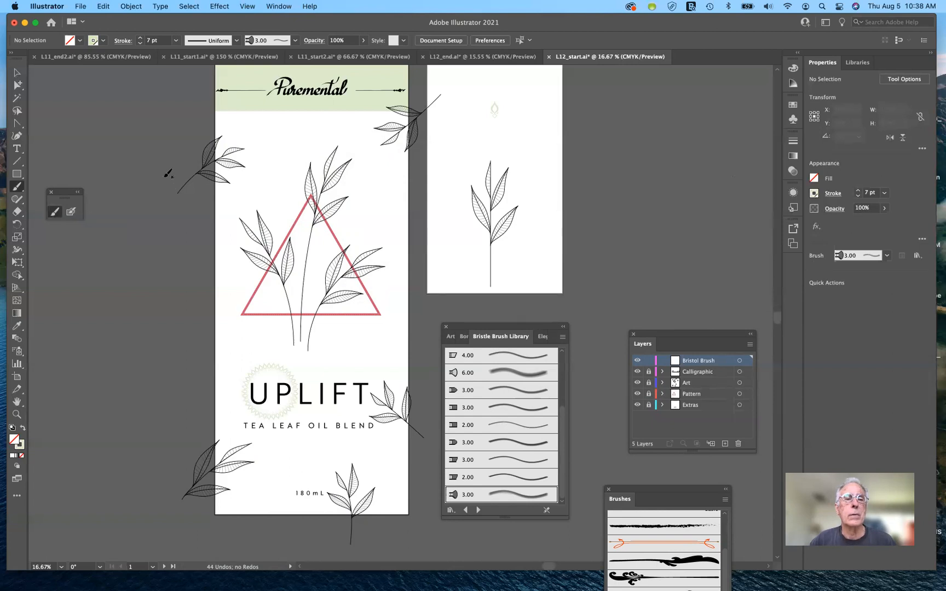
mouse_move(167, 160)
left_mouse_down()
mouse_move(328, 155)
mouse_move(419, 189)
left_mouse_up()
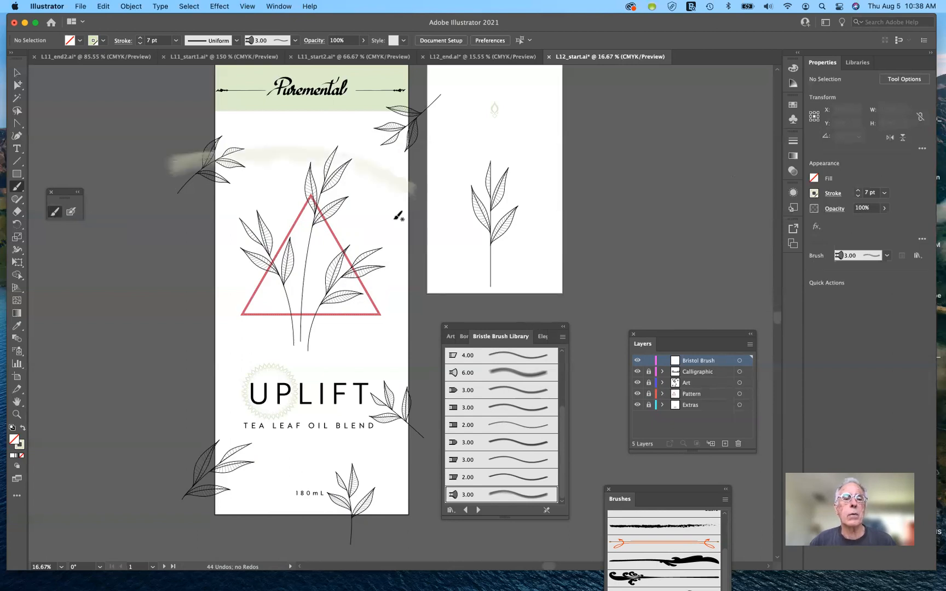
mouse_move(334, 145)
left_mouse_down()
mouse_move(325, 200)
mouse_move(310, 165)
mouse_move(314, 204)
mouse_move(333, 211)
mouse_move(310, 229)
left_mouse_up()
mouse_move(245, 222)
left_mouse_down()
mouse_move(266, 214)
mouse_move(270, 256)
mouse_move(255, 257)
mouse_move(250, 245)
left_mouse_up()
mouse_move(200, 456)
left_mouse_down()
mouse_move(285, 478)
mouse_move(372, 551)
left_mouse_up()
left_click_drag(408, 390, 336, 537)
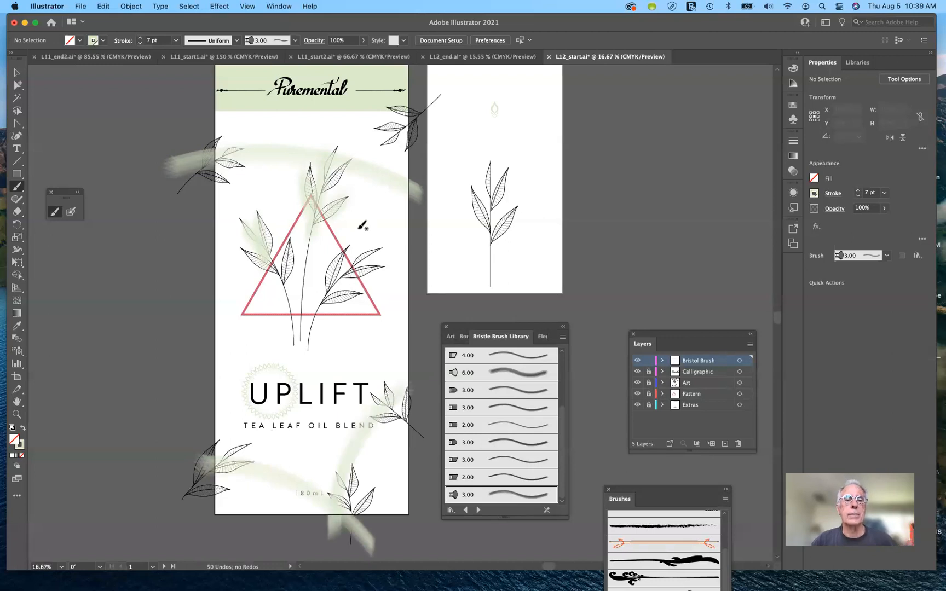
left_click_drag(382, 244, 301, 357)
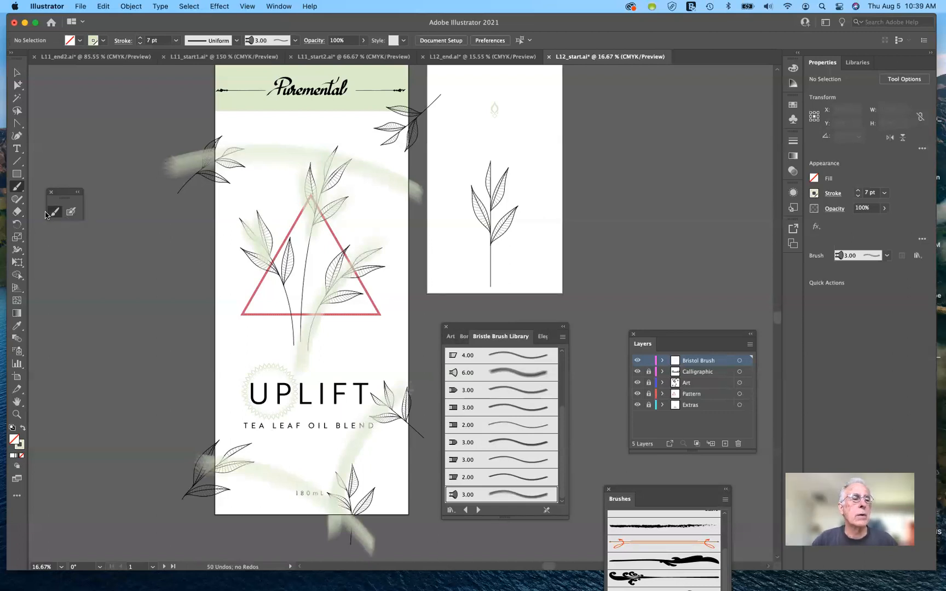
Step: Erase a gap in the top bristle stroke before the central leaves and trim its end beyond the label's right edge
key("shift+e")
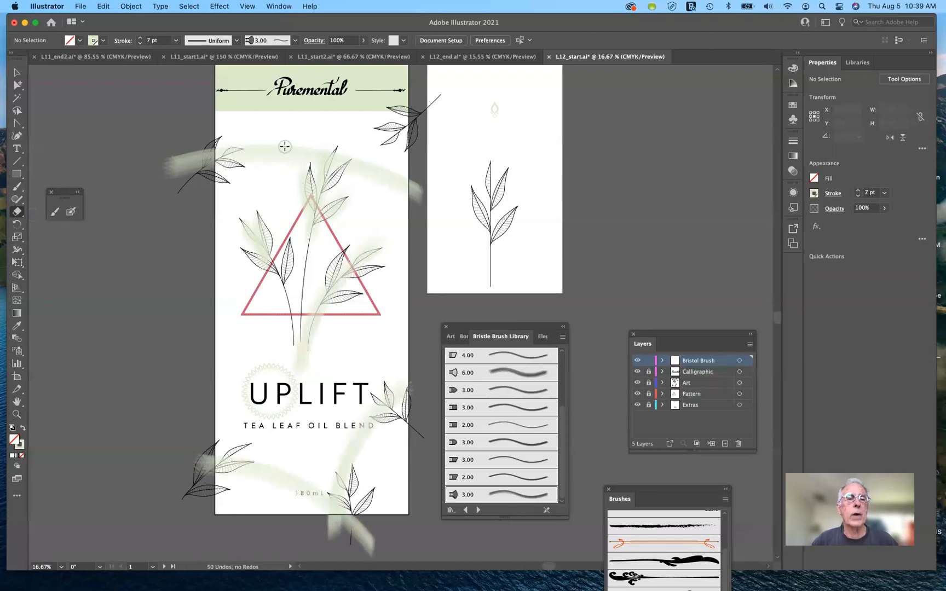
mouse_move(284, 147)
left_mouse_down()
mouse_move(219, 160)
mouse_move(181, 195)
left_mouse_up()
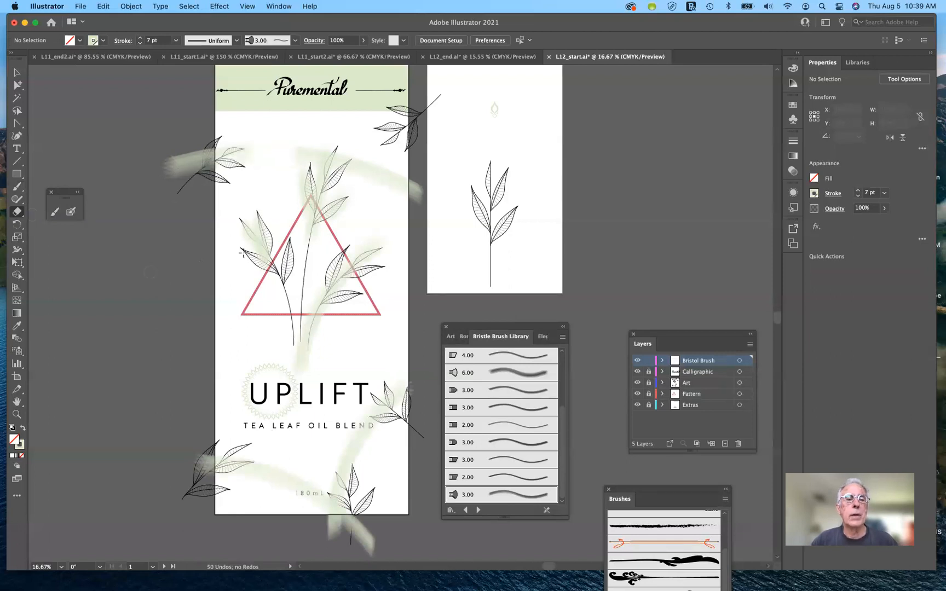
mouse_move(215, 250)
left_mouse_down()
mouse_move(385, 234)
mouse_move(404, 241)
left_mouse_up()
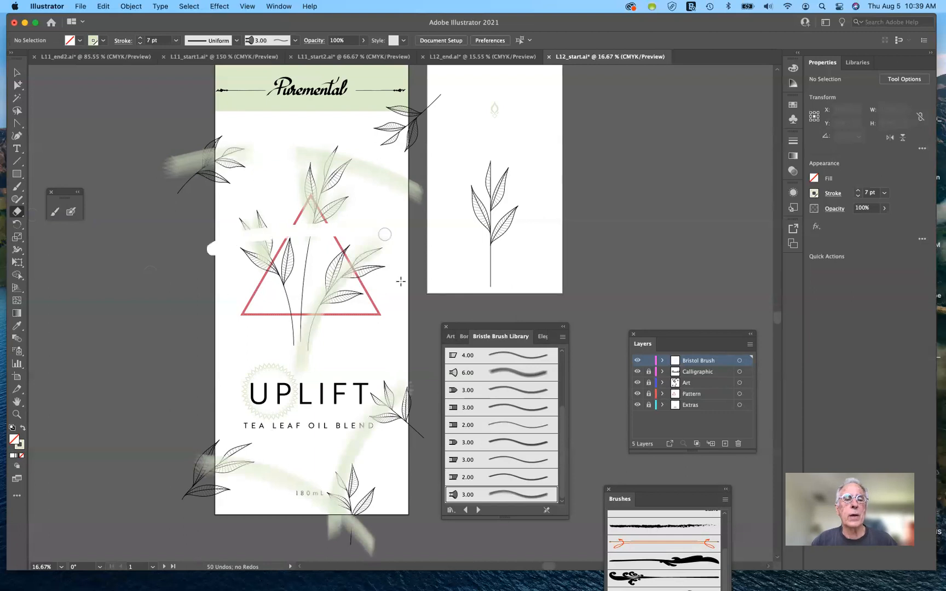
key("super+z")
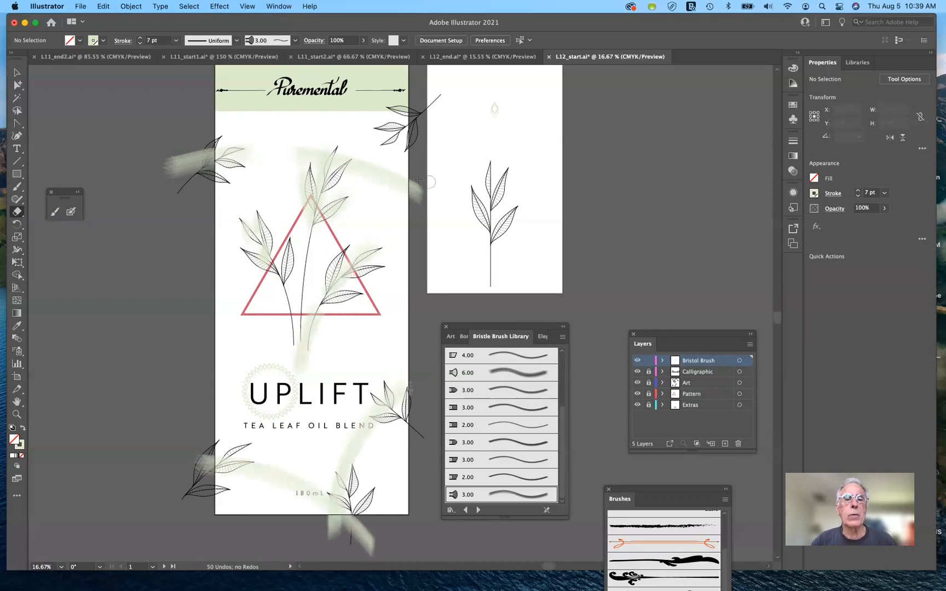
left_click_drag(418, 179, 406, 244)
left_click_drag(418, 180, 399, 214)
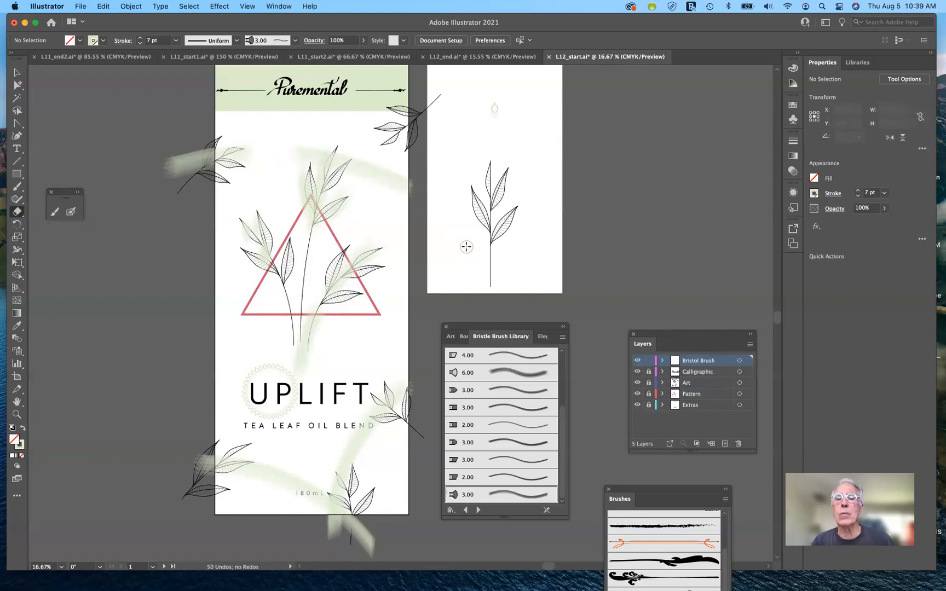
Step: Unlock the Calligraphic, Art, Pattern and Extras layers
scroll(466, 247, "right", 2)
scroll(466, 247, "right", 6)
scroll(466, 247, "up", 5)
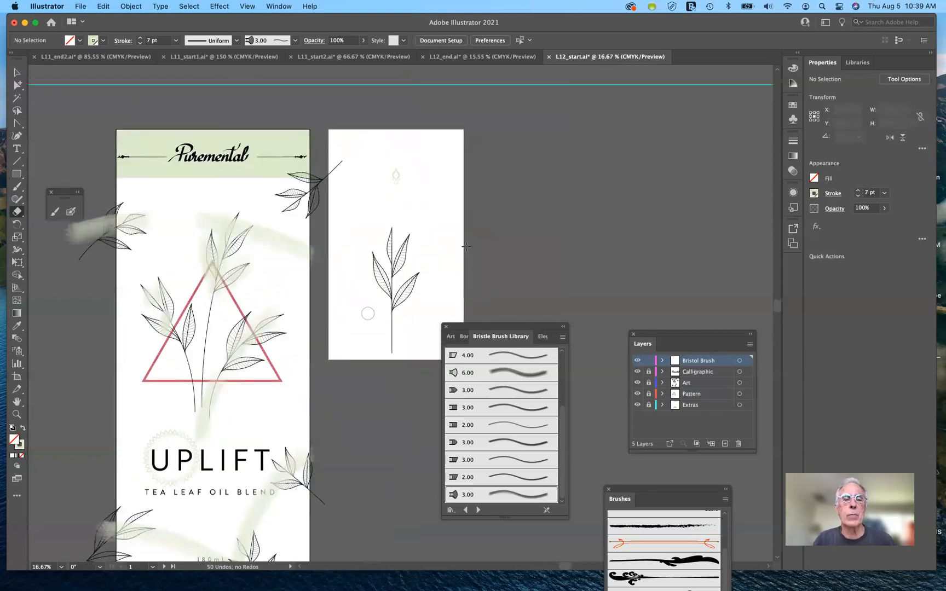
scroll(466, 247, "up", 5)
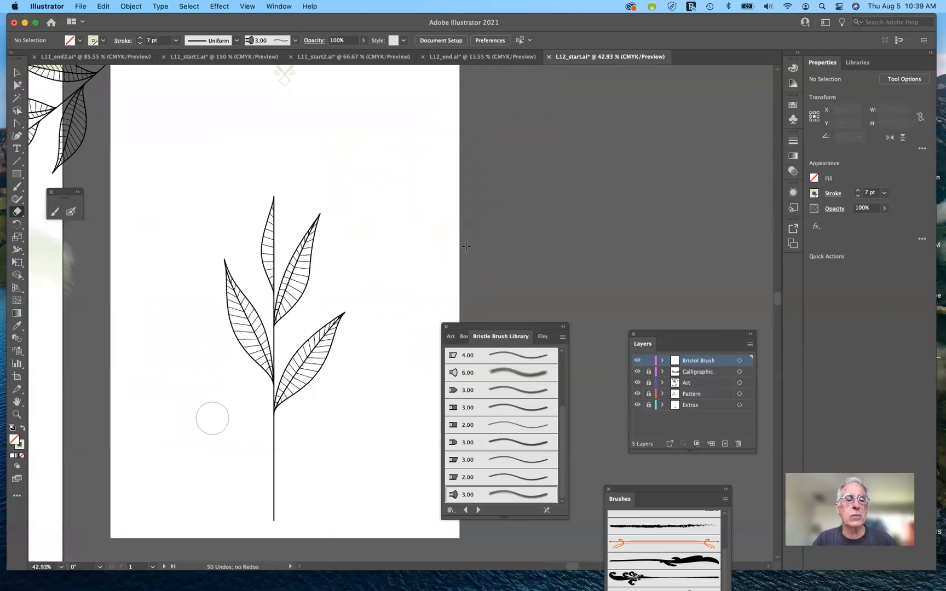
scroll(466, 247, "up", 7)
scroll(466, 247, "left", 2)
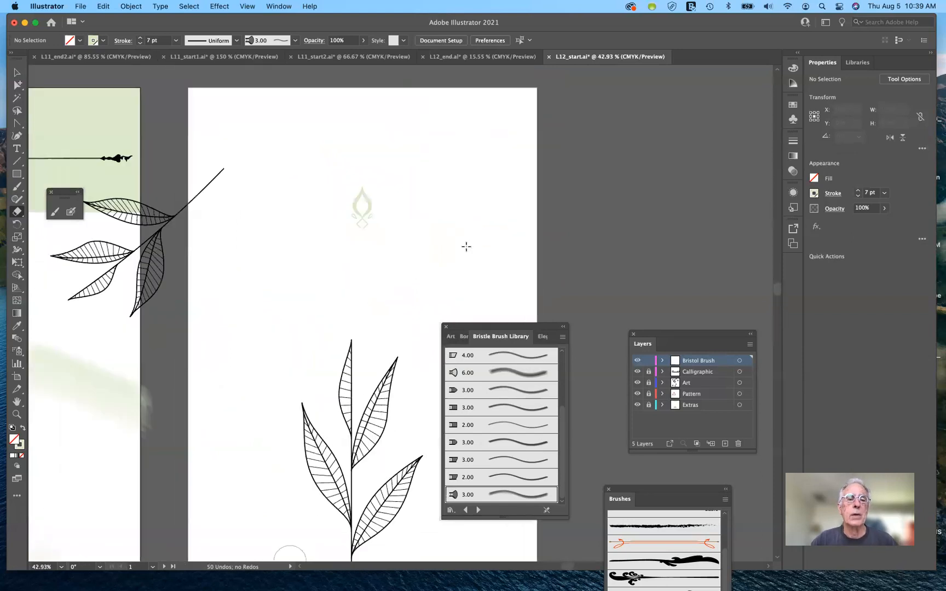
left_click(18, 72)
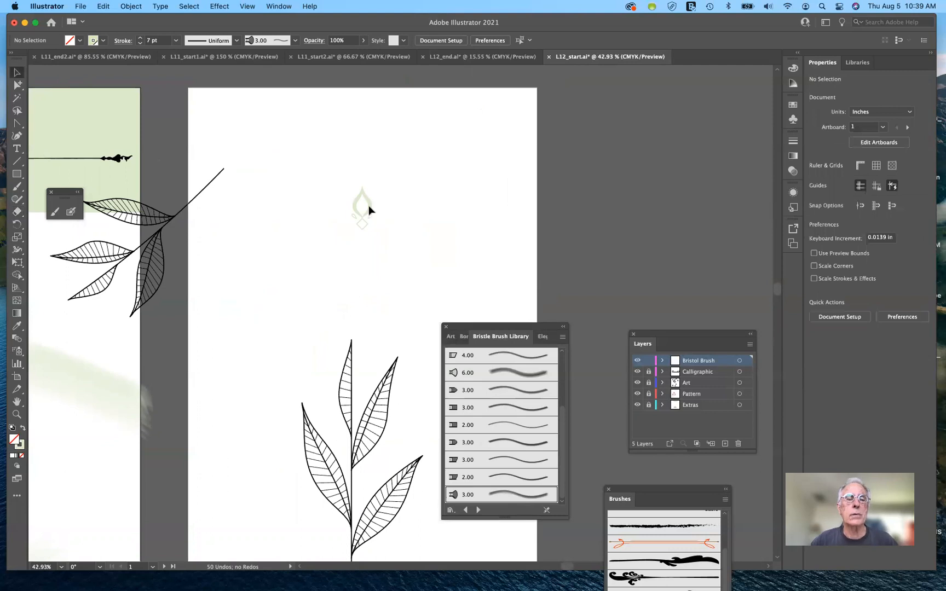
left_click_drag(219, 117, 346, 191)
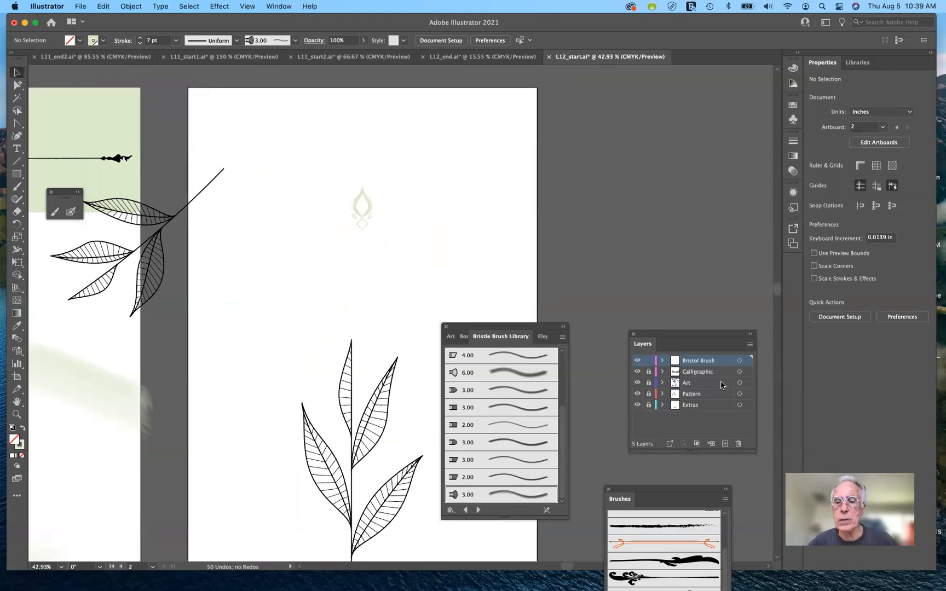
left_click(648, 384)
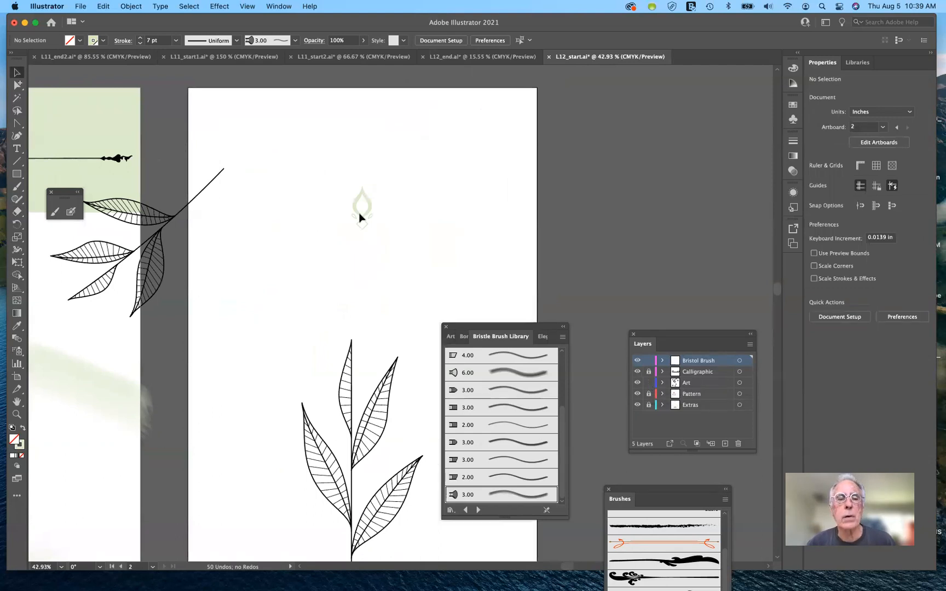
left_click(649, 393)
left_click(649, 372)
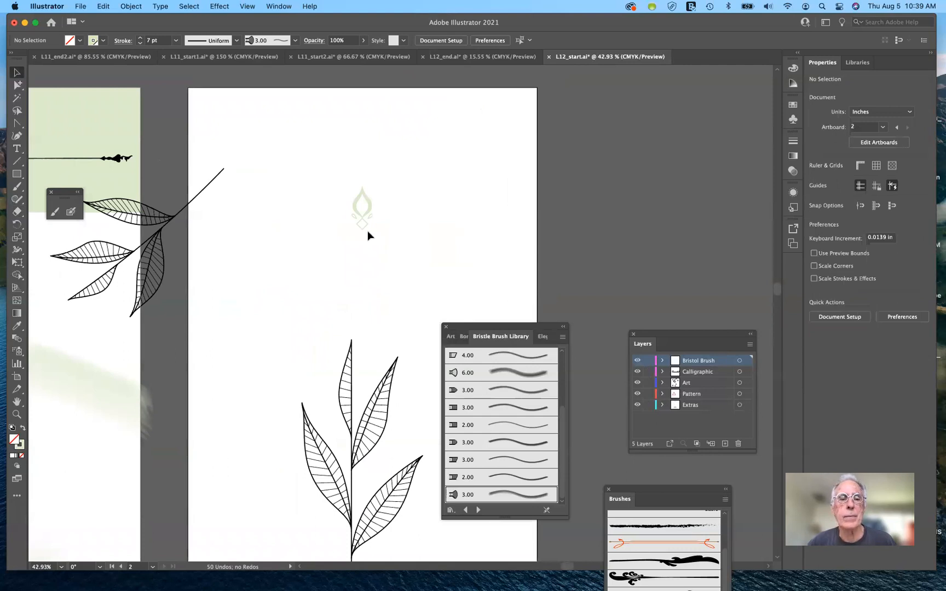
Step: Move the small green ornament to the upper-left corner of the second artboard and deselect it
left_click(365, 215)
mouse_move(366, 218)
left_mouse_down()
mouse_move(254, 126)
mouse_move(210, 119)
left_mouse_up()
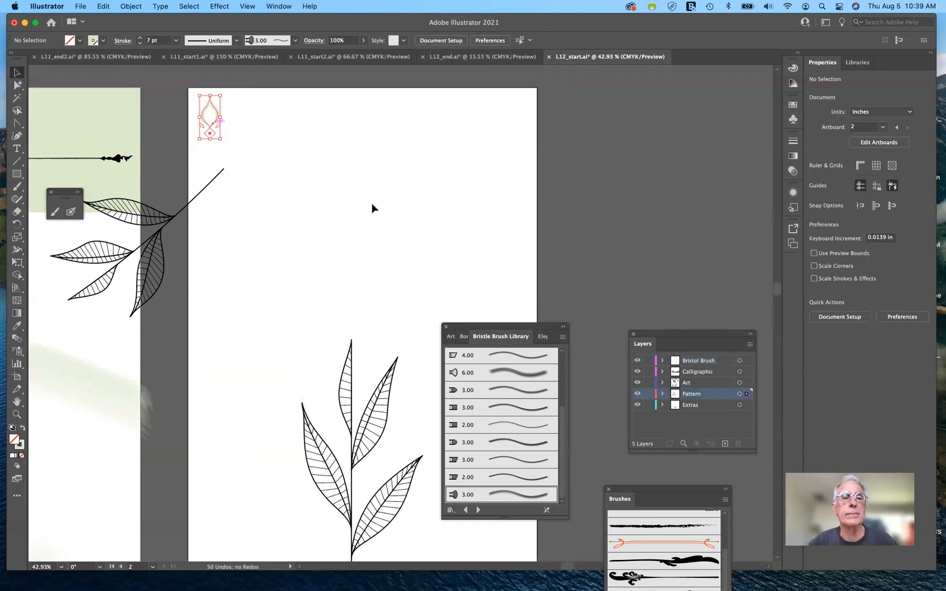
left_click(371, 219)
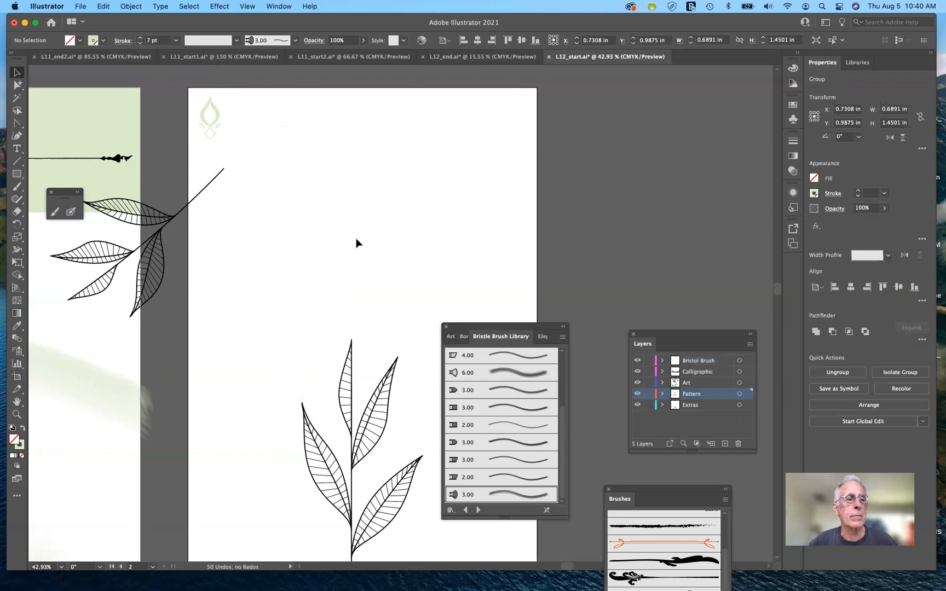
Step: Draw a five-pointed star about 6.7 by 6.4 in near the second artboard's top, above the leaf sprig
left_click(15, 175)
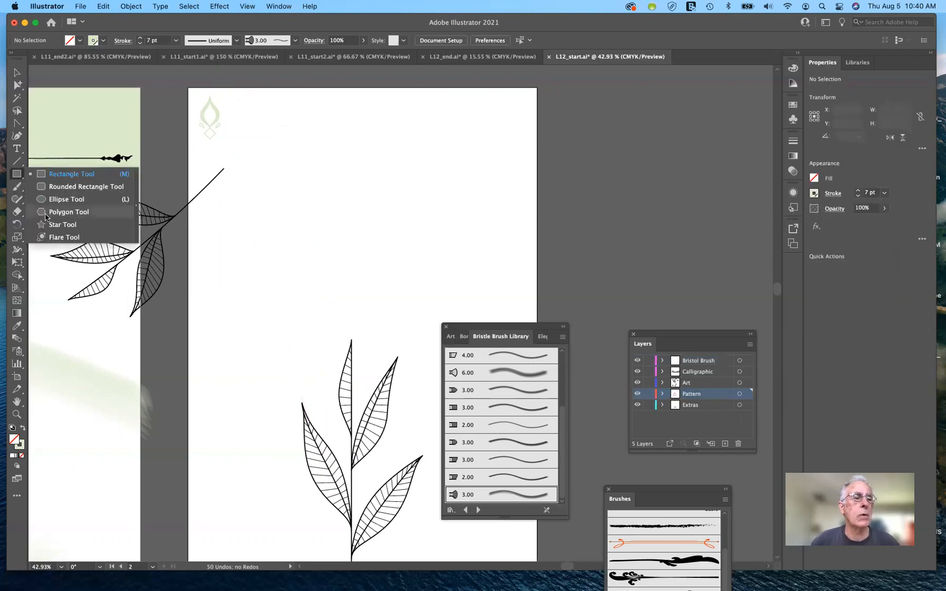
left_click(61, 225)
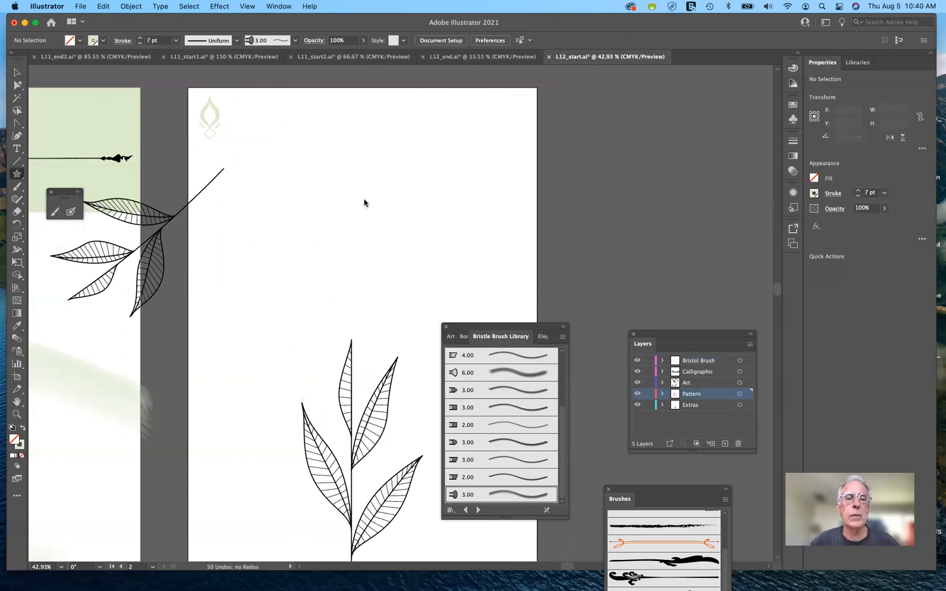
left_click_drag(354, 167, 413, 253)
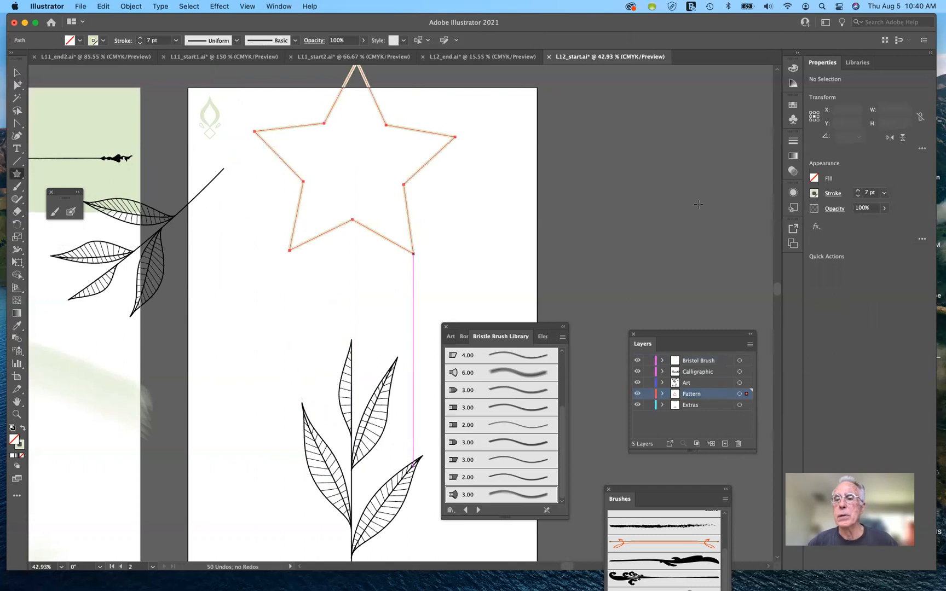
Step: Remove the star's stroke and fill the star with red
left_click(815, 194)
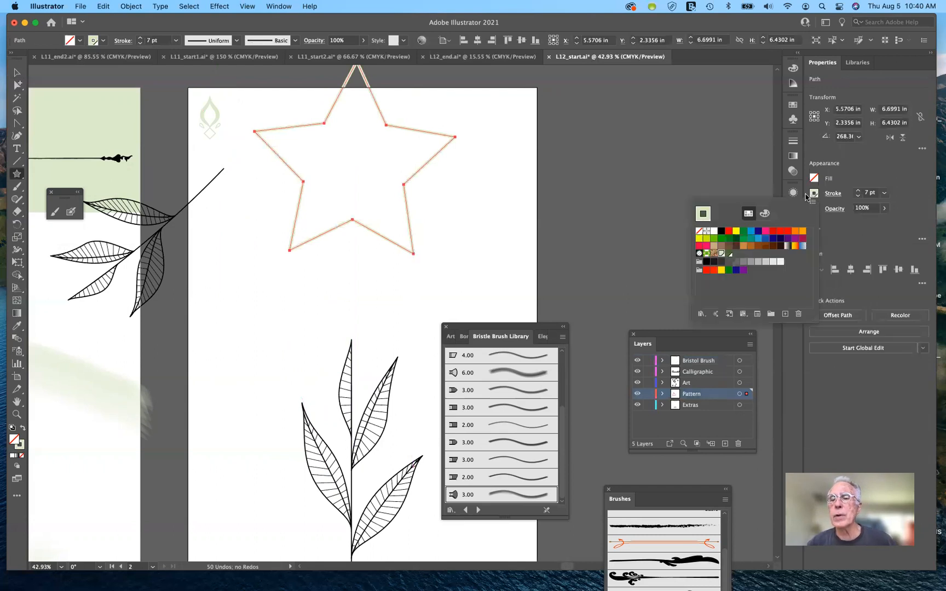
left_click(699, 231)
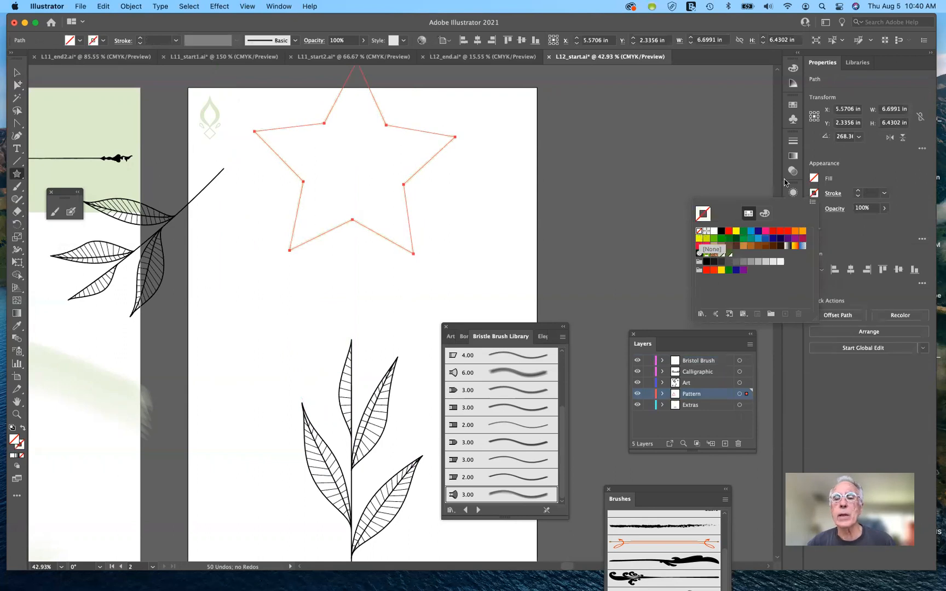
left_click(814, 181)
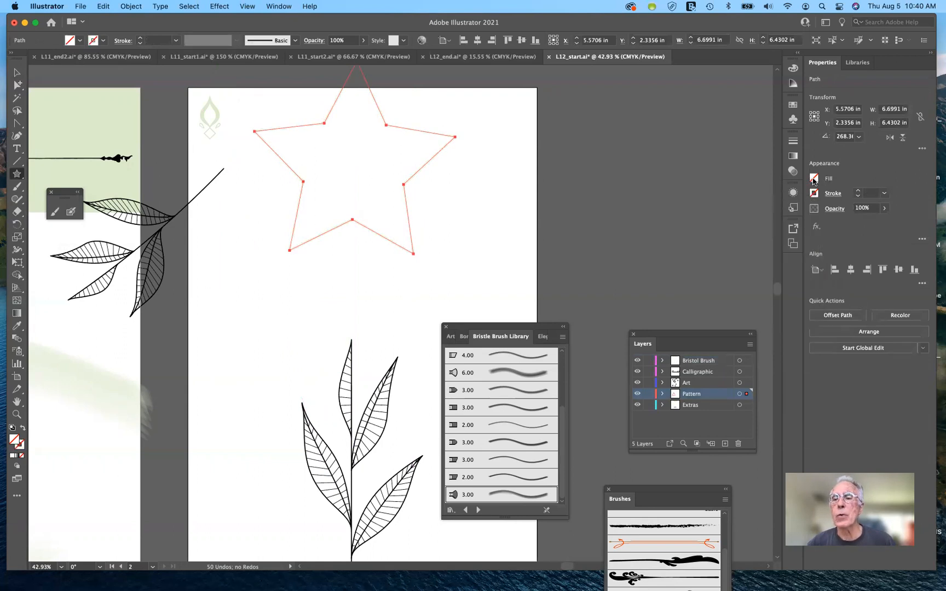
left_click(814, 181)
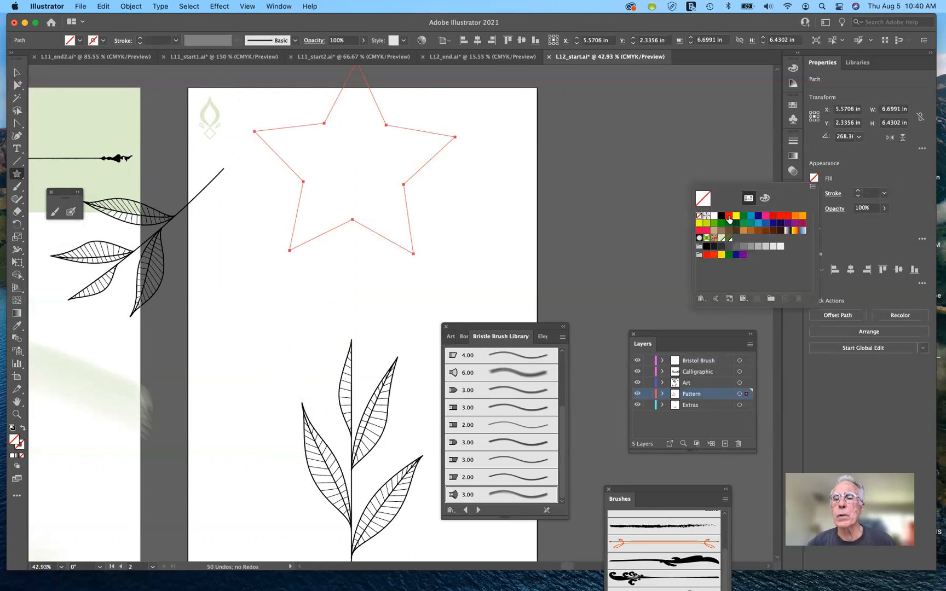
left_click(729, 217)
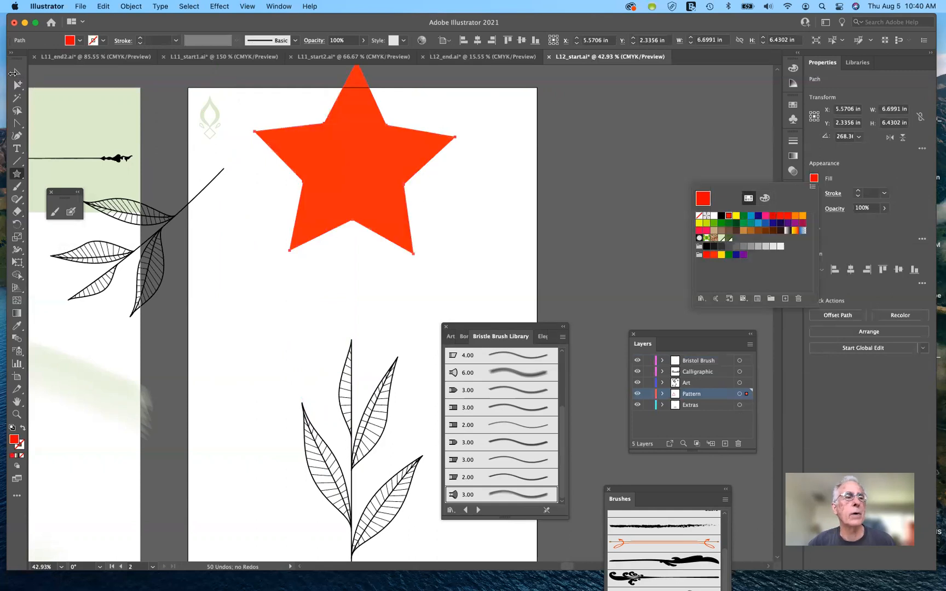
Step: Move the red star down so it lies fully inside the second artboard
left_click(15, 76)
left_click_drag(394, 172, 404, 193)
key("super+z")
left_click(17, 72)
left_click_drag(379, 195, 402, 239)
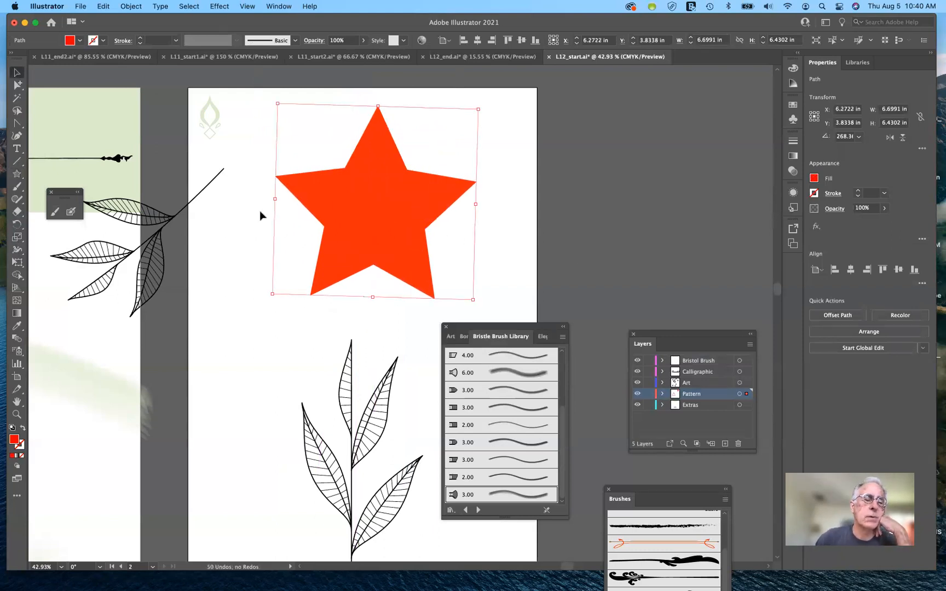
Step: Paint four thick red Blob Brush strokes extending from the star at its upper right, lower right, upper left and lower left
left_click(70, 213)
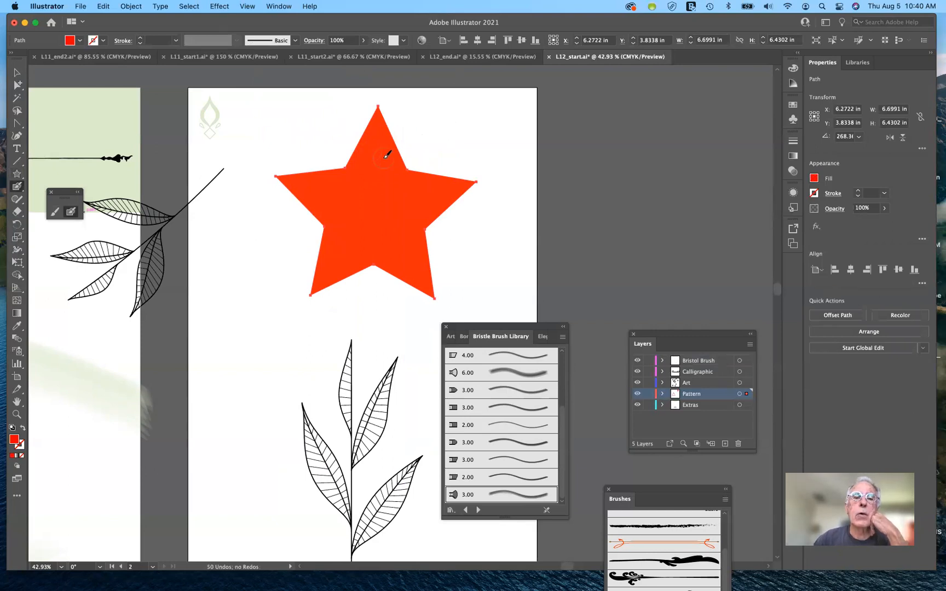
left_click_drag(386, 155, 459, 150)
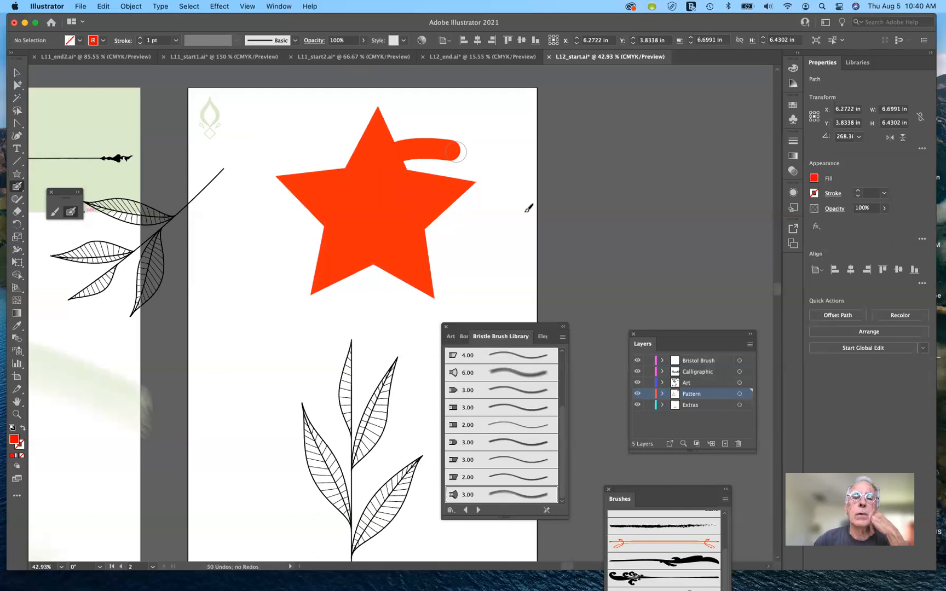
left_click_drag(341, 167, 489, 266)
left_click_drag(270, 127, 354, 171)
left_click_drag(281, 258, 338, 307)
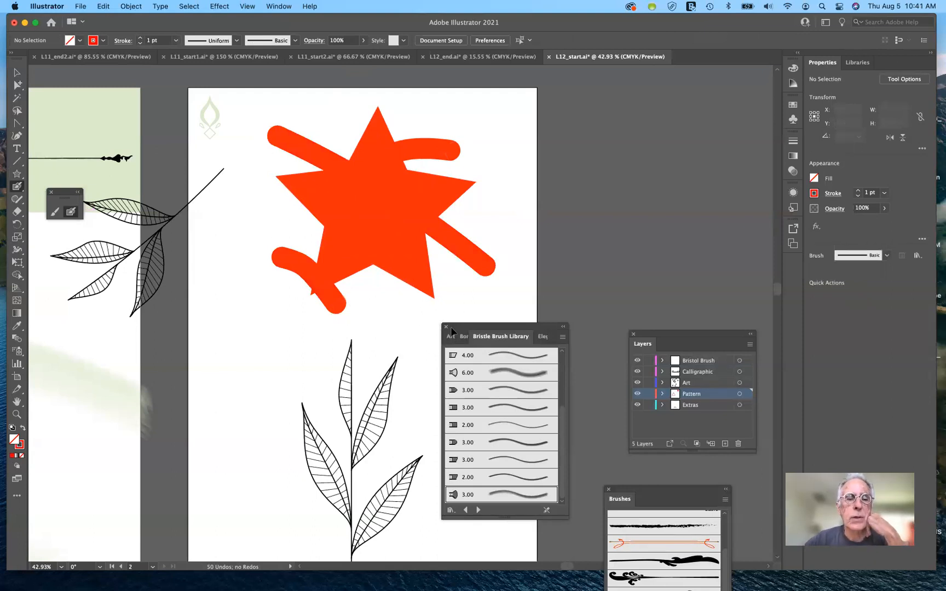
Step: Examine the merged star's outline and anchor points in Outline view, then return to Preview and deselect the shape
key("super+y")
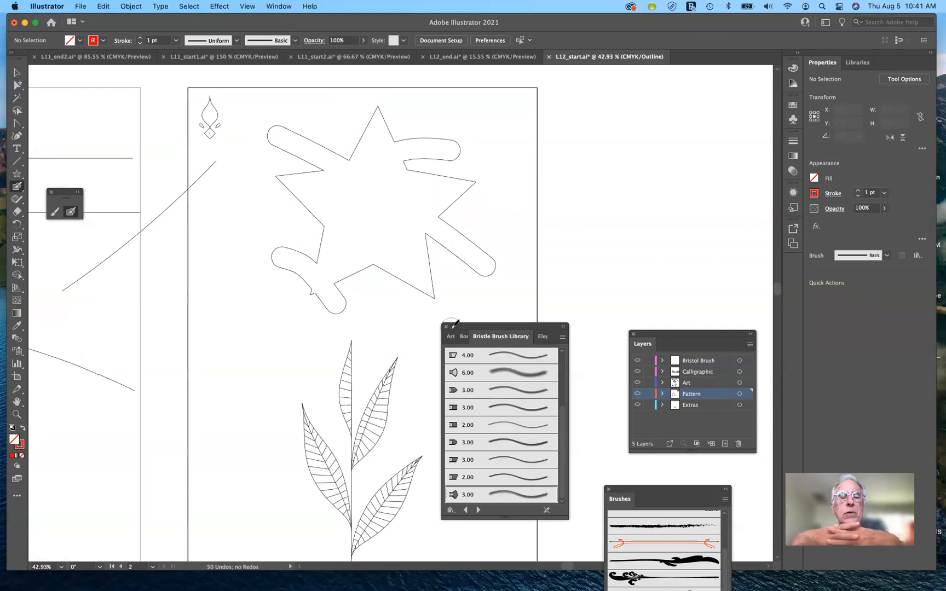
left_click(17, 74)
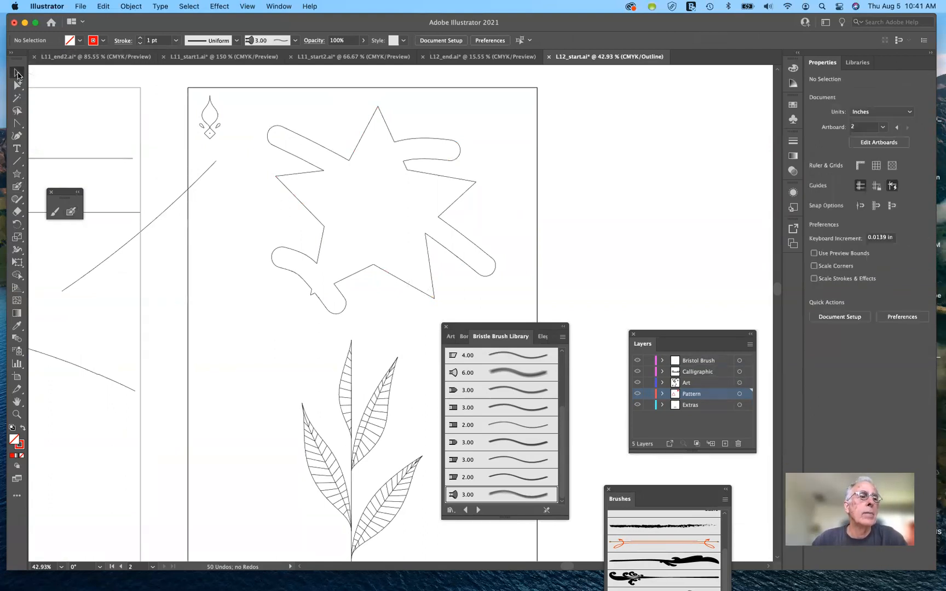
left_click(17, 85)
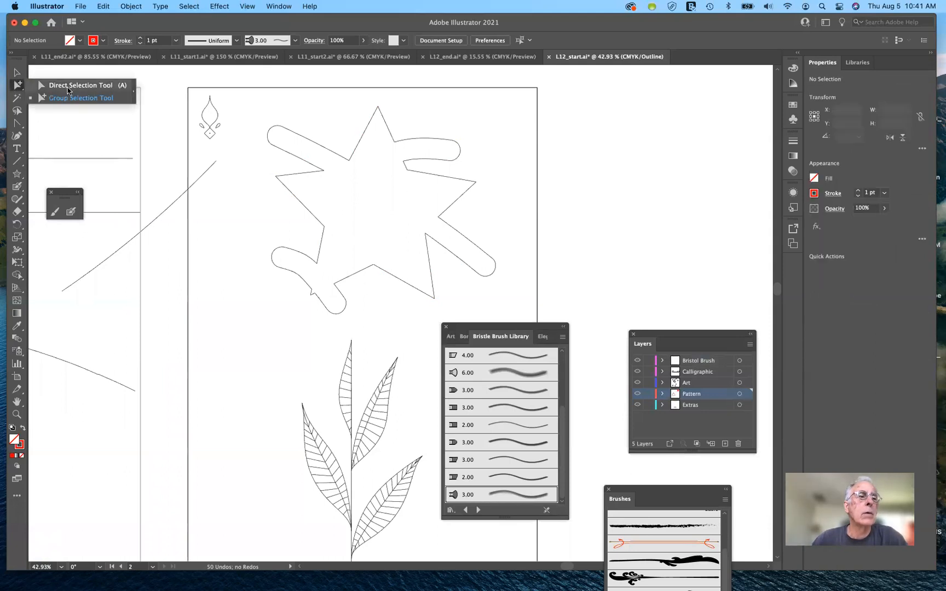
left_click(325, 149)
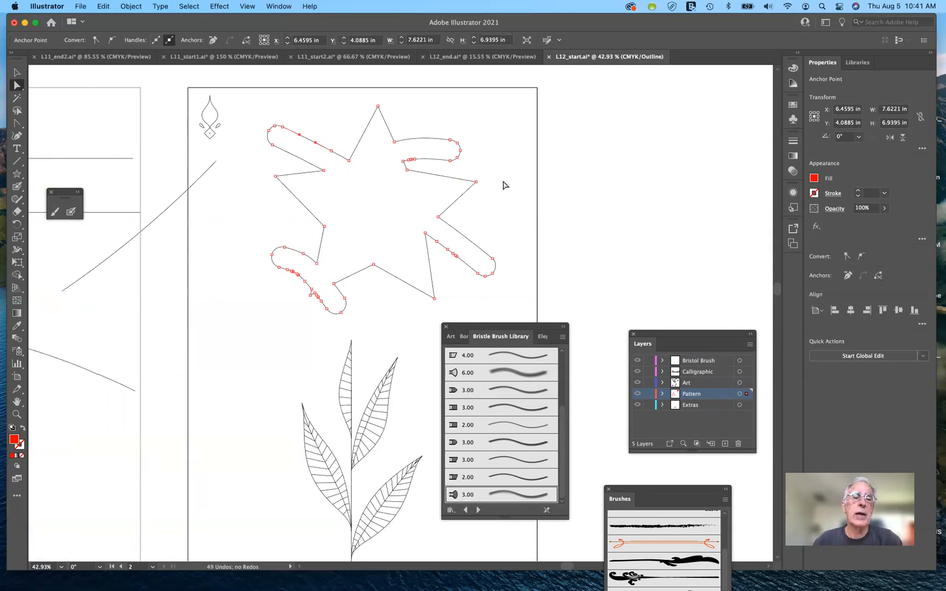
key("super")
key("super+y")
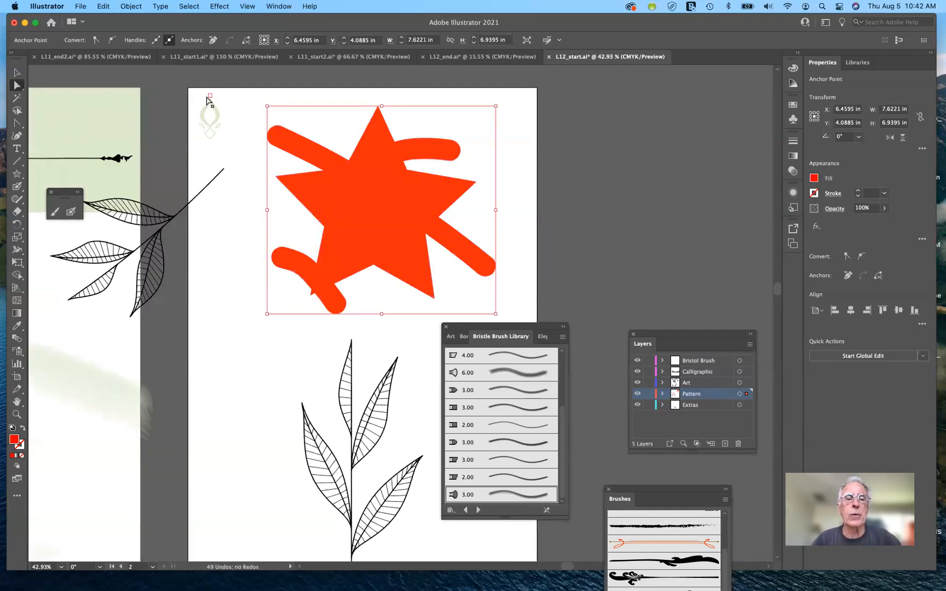
left_click(244, 312)
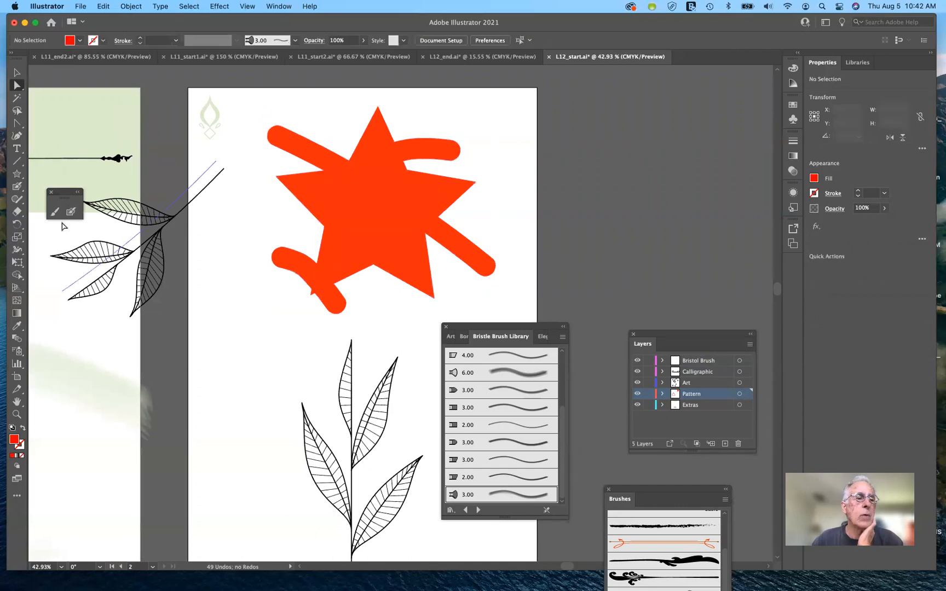
Step: Erase a round hole in the star's centre, trim several tips, cut through the lower-right arm, and check the result in Outline view
left_click(16, 214)
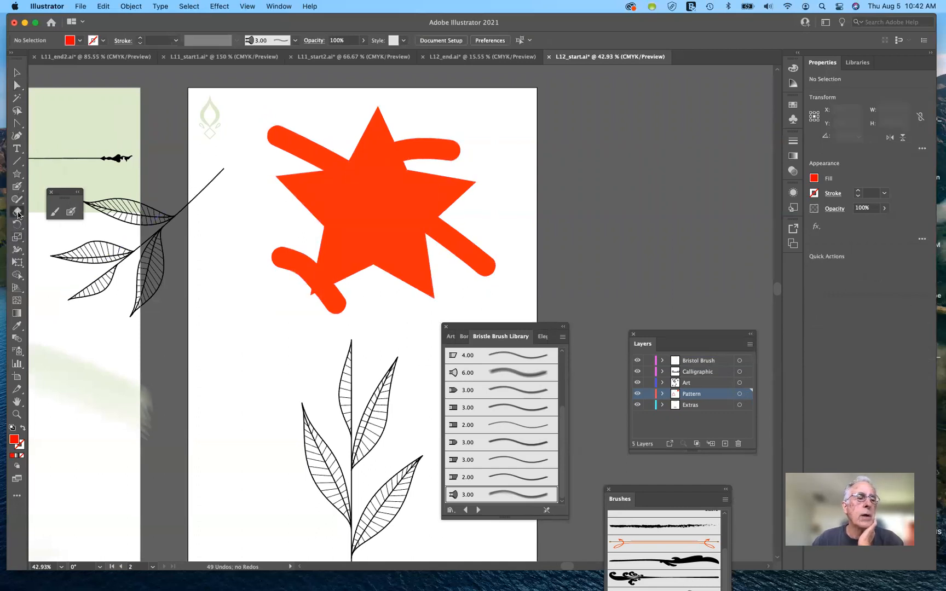
left_click(379, 207)
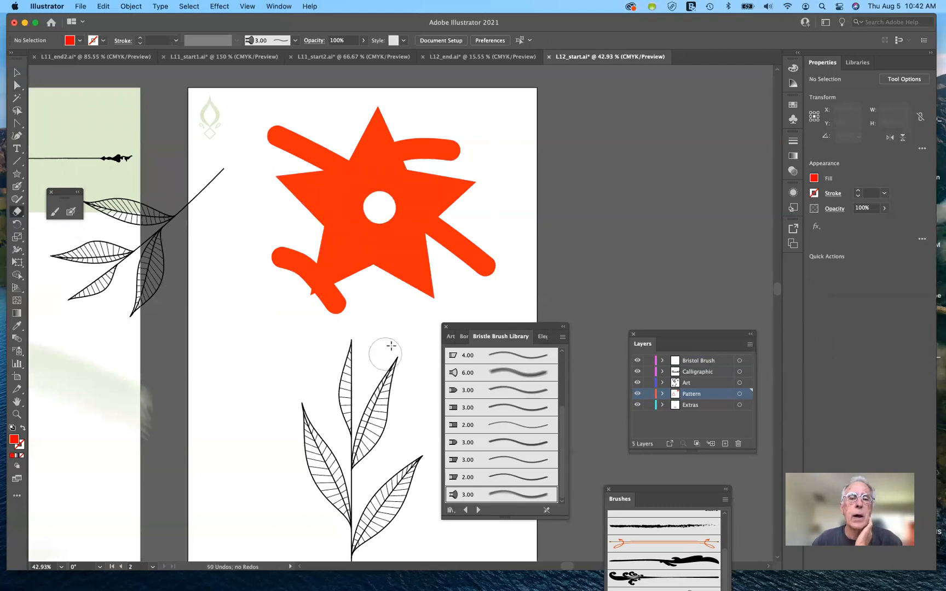
mouse_move(461, 143)
left_mouse_down()
mouse_move(451, 151)
mouse_move(440, 138)
left_mouse_up()
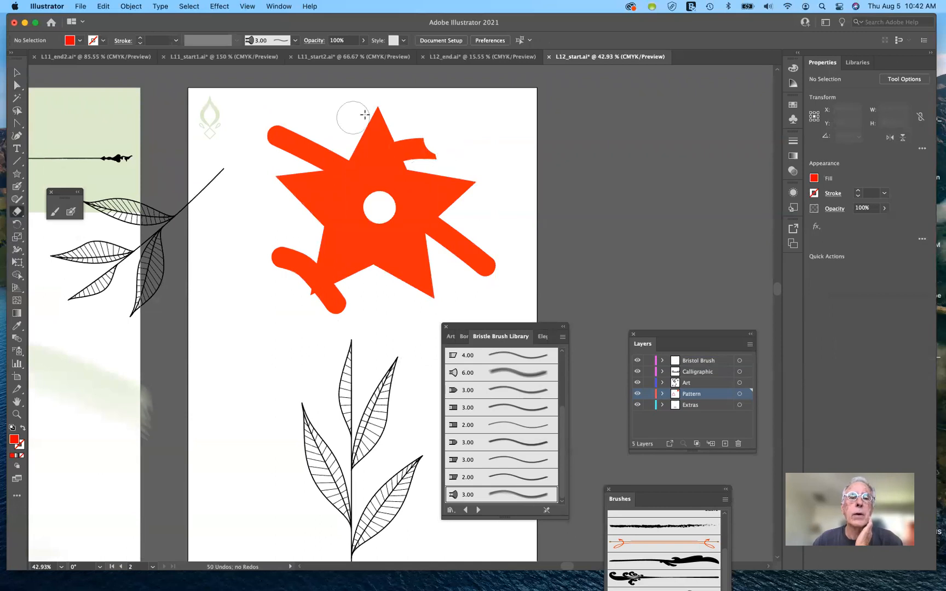
left_click_drag(379, 114, 382, 125)
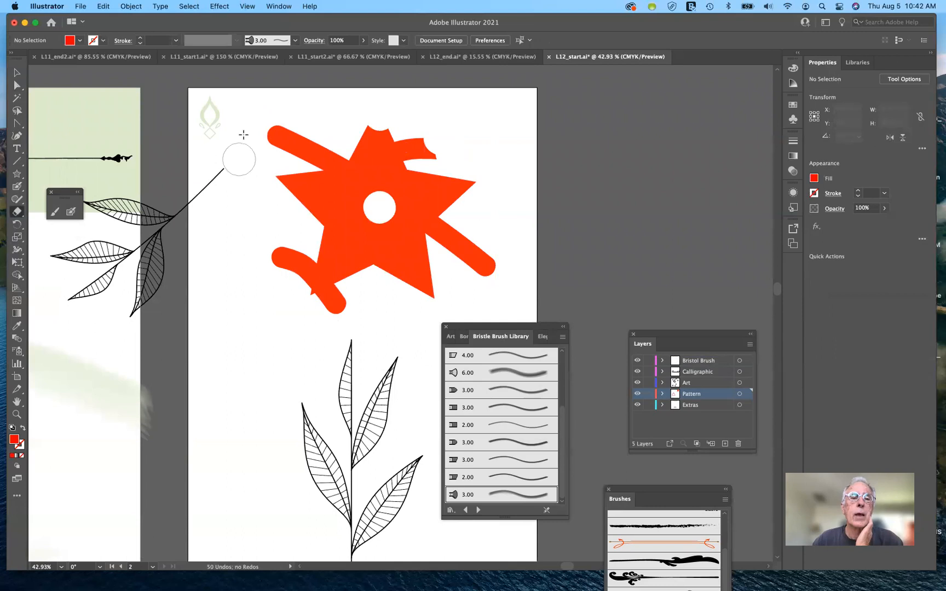
mouse_move(272, 138)
left_mouse_down()
mouse_move(279, 125)
mouse_move(276, 135)
left_mouse_up()
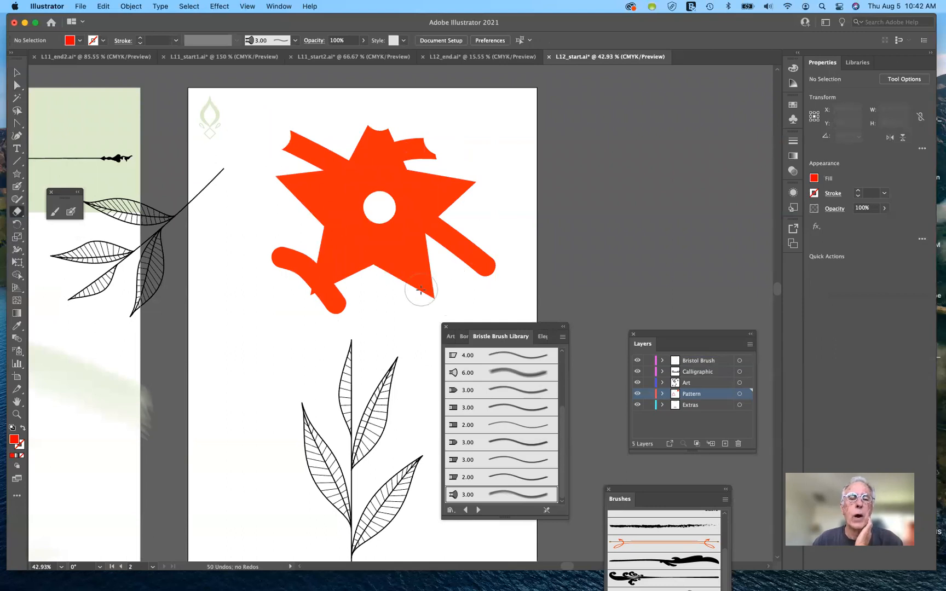
left_click_drag(420, 290, 412, 290)
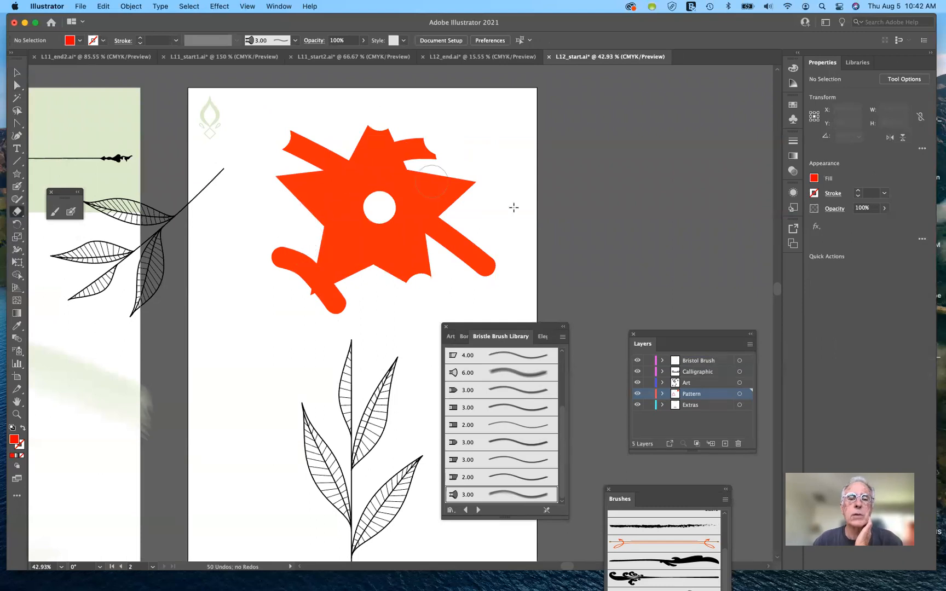
left_click_drag(492, 212, 463, 255)
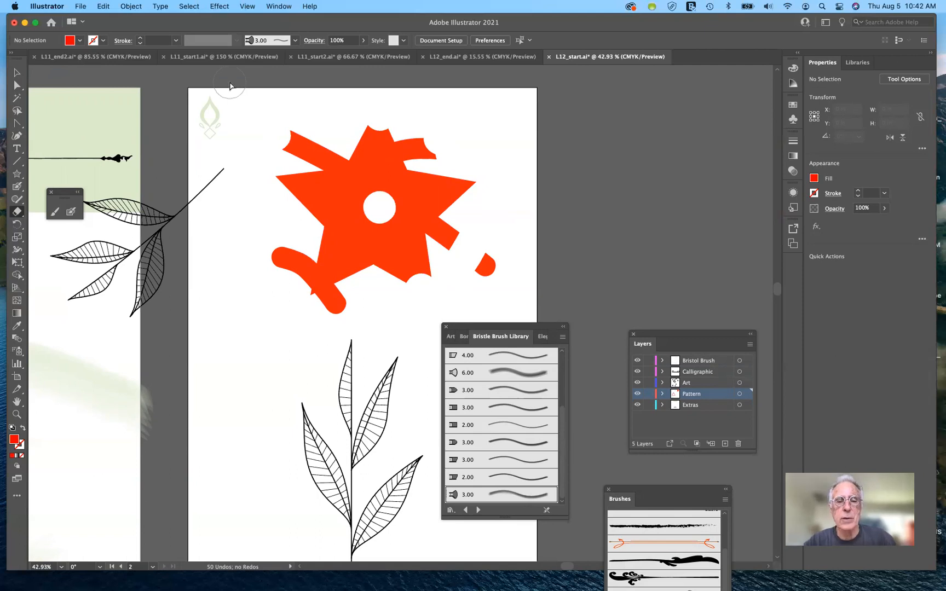
key("super+y")
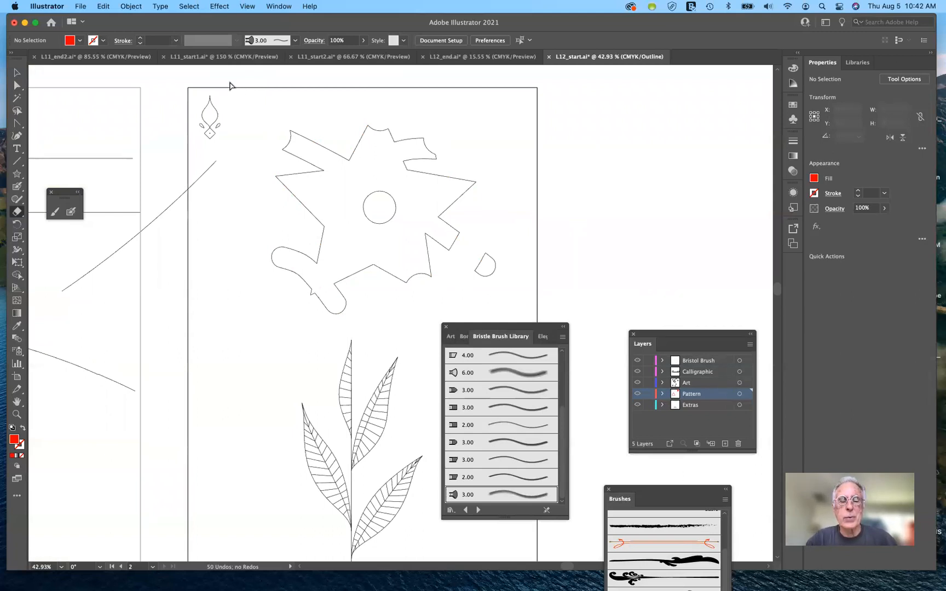
key("super+y")
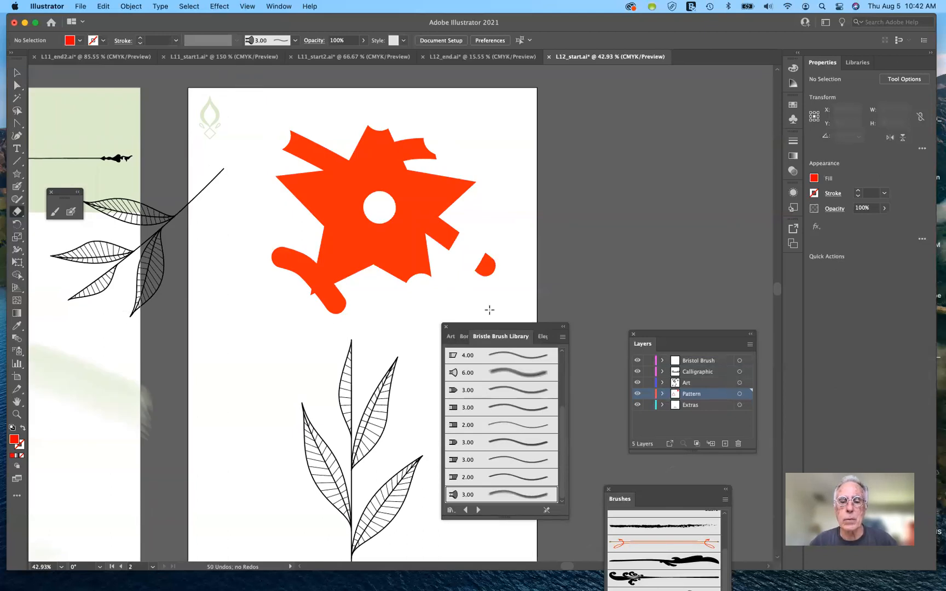
Step: Separate the Bristle Brush Library, close the remaining brush libraries, and gather the Layers and Brushes panels beside the second artboard
mouse_move(504, 340)
left_mouse_down()
mouse_move(660, 175)
mouse_move(633, 105)
left_mouse_up()
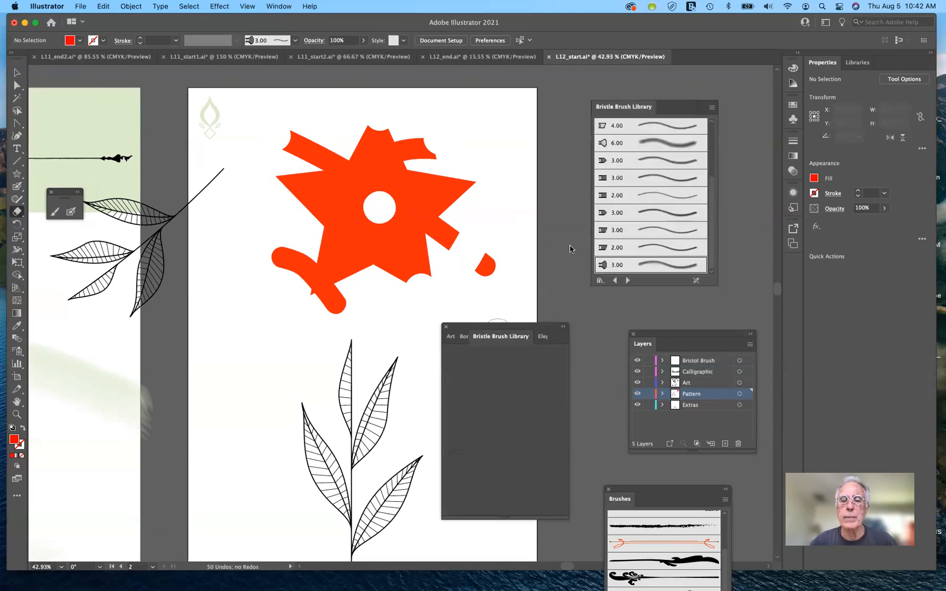
left_click(447, 327)
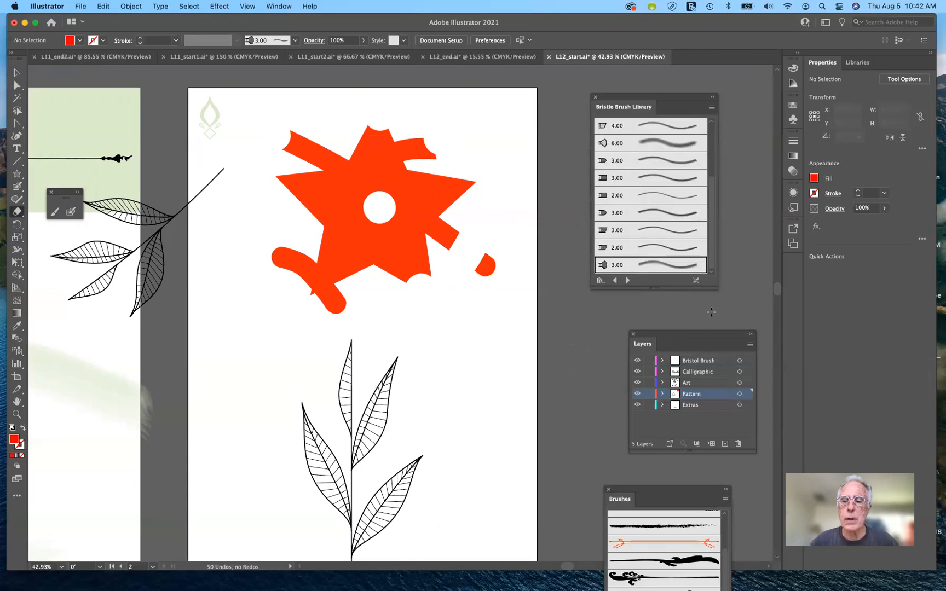
left_click_drag(706, 337, 670, 310)
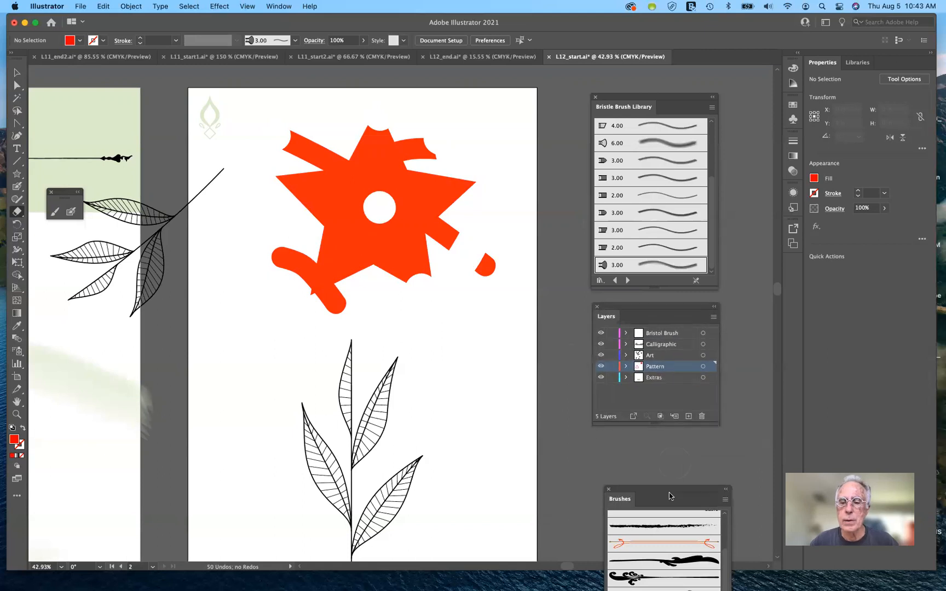
mouse_move(669, 493)
left_mouse_down()
mouse_move(672, 454)
mouse_move(563, 401)
mouse_move(552, 368)
mouse_move(522, 333)
mouse_move(657, 309)
mouse_move(673, 285)
mouse_move(700, 331)
left_mouse_up()
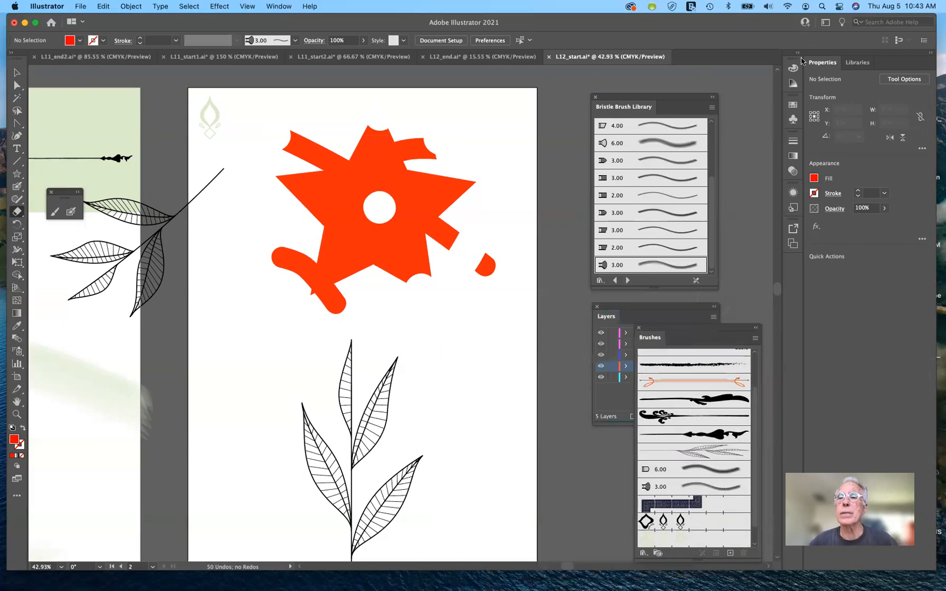
Step: Reset the Essentials Classic workspace and show the label artboard beside the second artboard
left_click(826, 23)
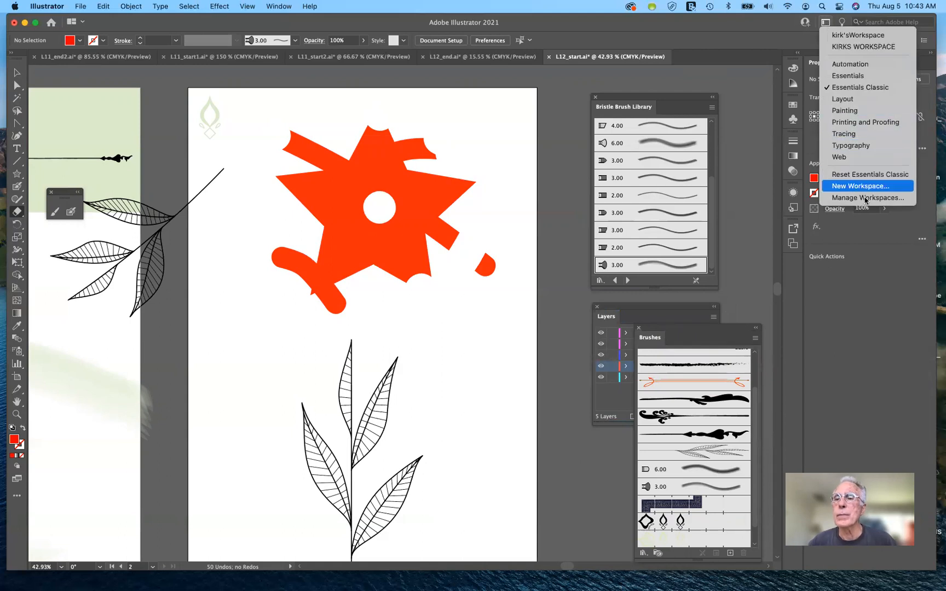
left_click(769, 157)
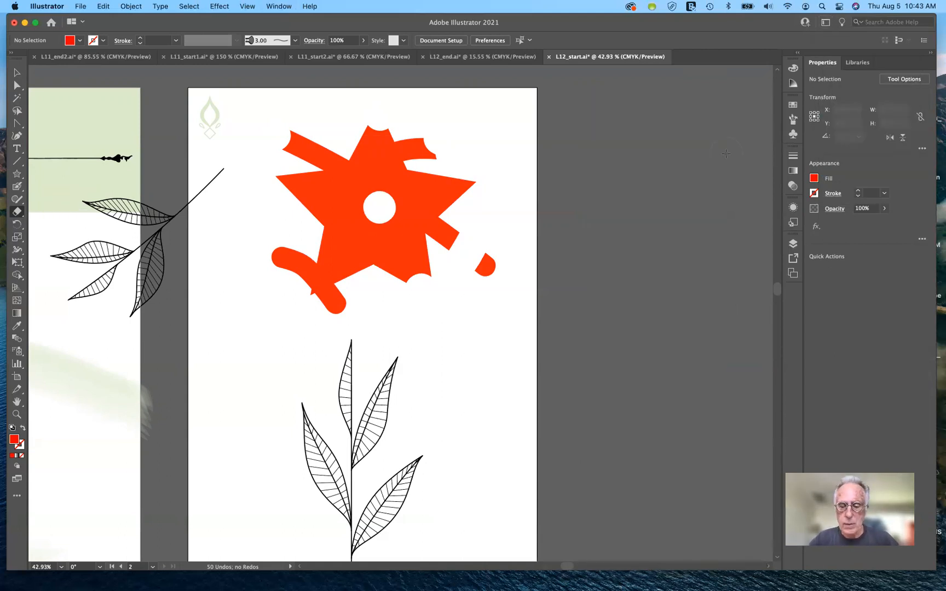
key("super+minus")
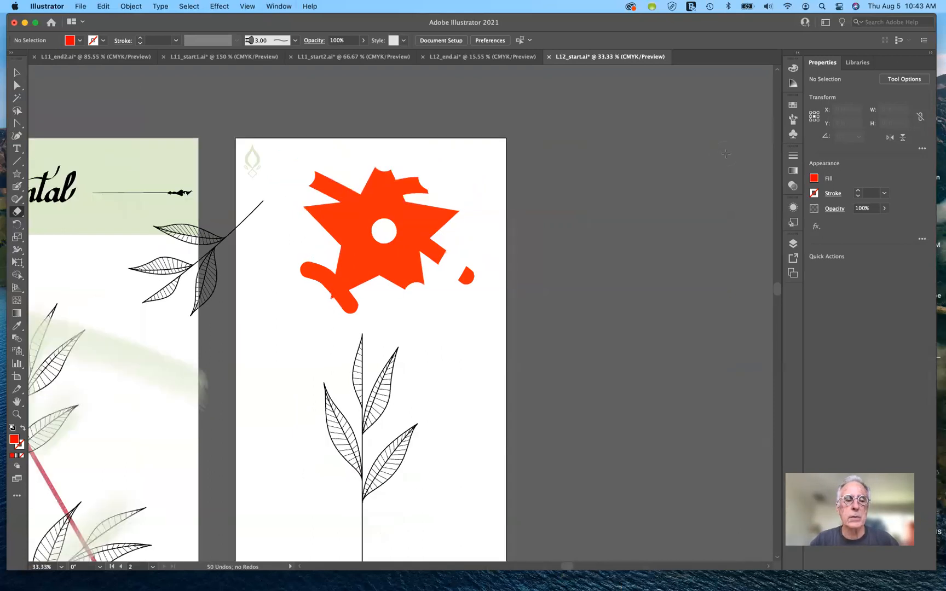
scroll(727, 154, "left", 8)
scroll(727, 153, "down", 2)
scroll(726, 154, "left", 3)
scroll(726, 154, "down", 6)
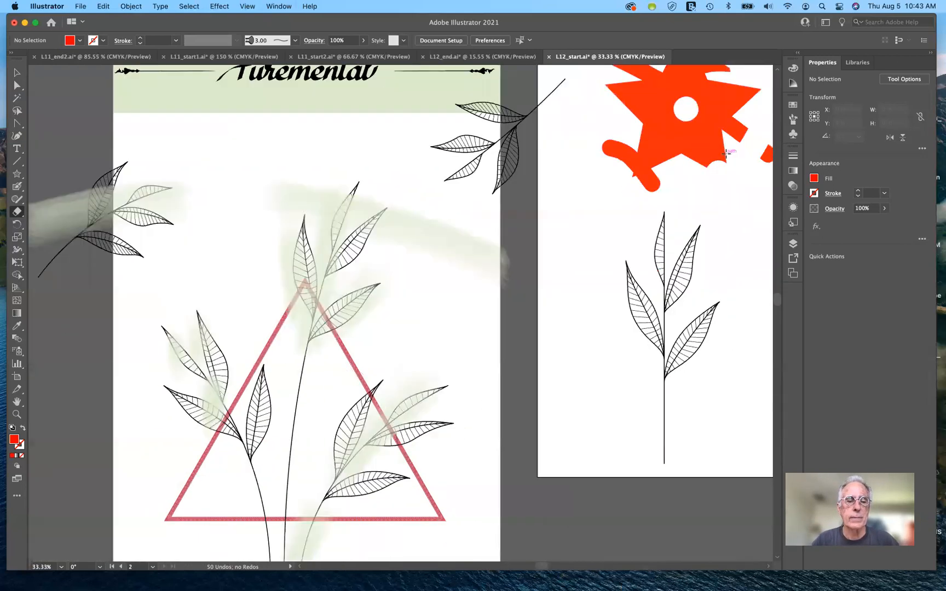
Step: Examine the finished label in L12_end.ai for comparison, then return to L12_start.ai
scroll(726, 154, "left", 2)
scroll(726, 154, "up", 1)
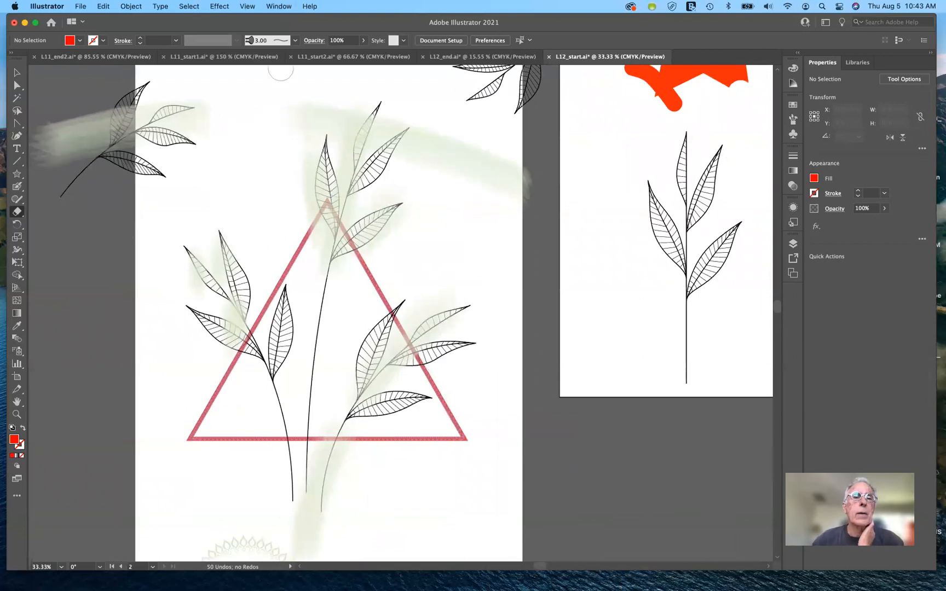
left_click(469, 57)
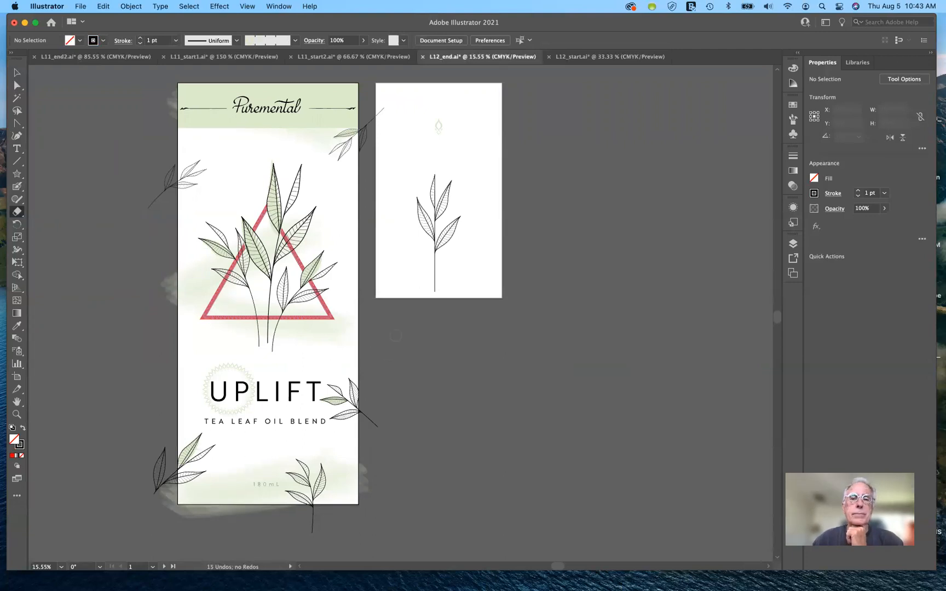
left_click(611, 57)
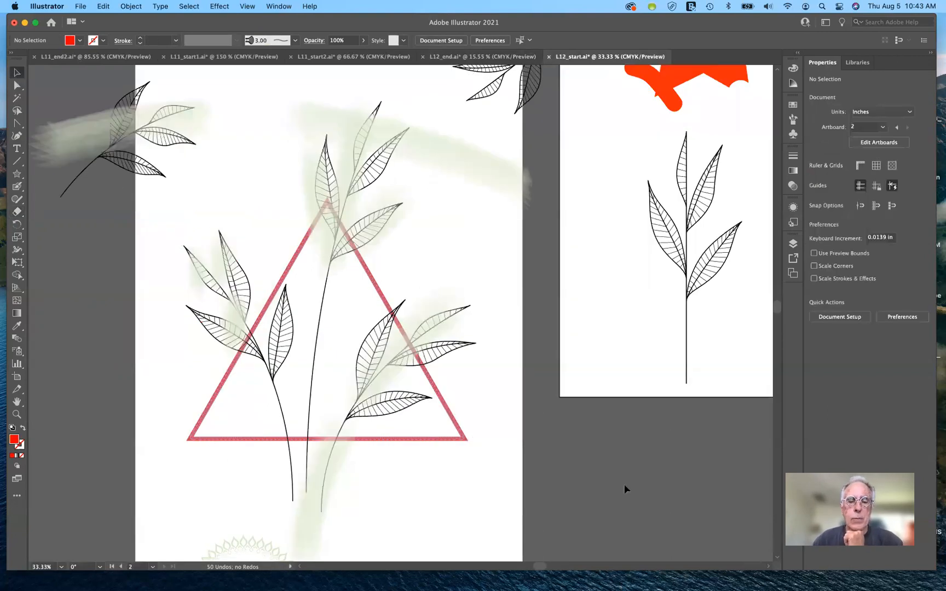
Step: Set the red triangle's patterned stroke to 2 pt and deselect it
left_click(443, 442)
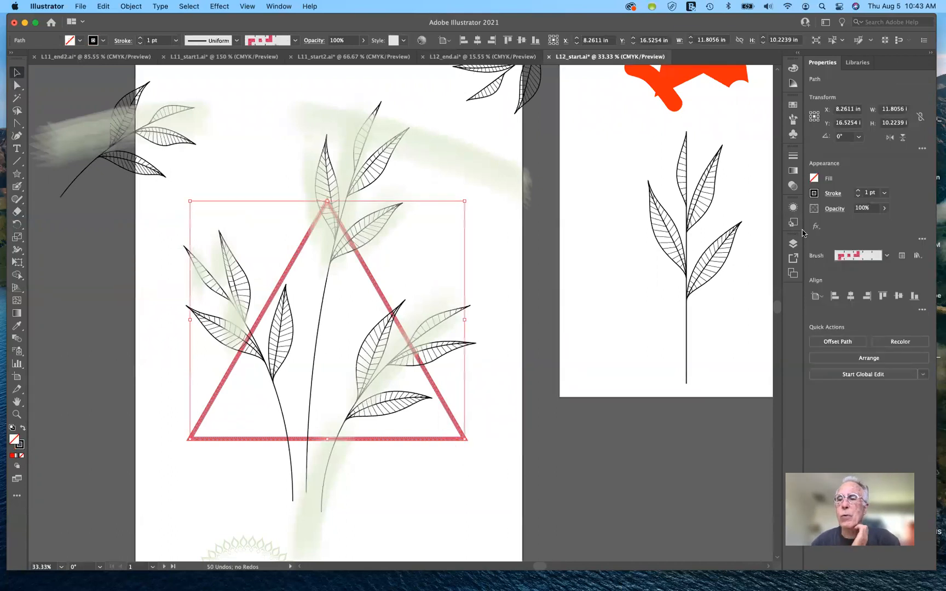
left_click(858, 190)
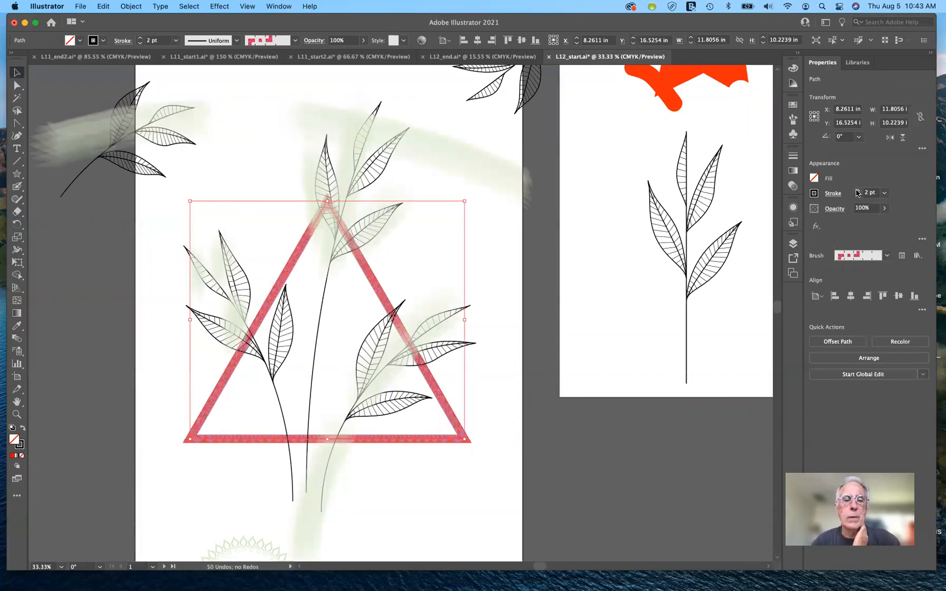
left_click(506, 466)
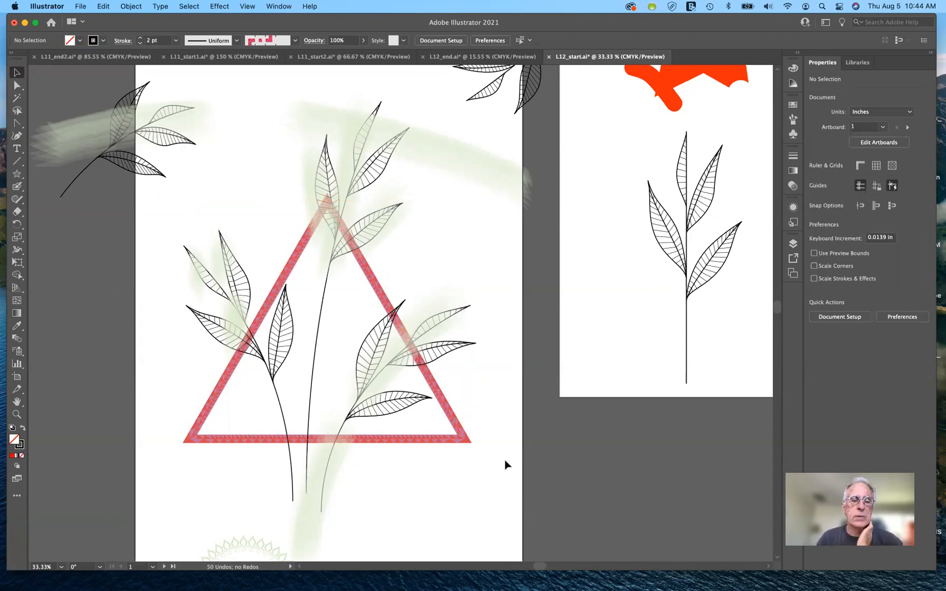
Step: Bend the label's central leaf branch by pulling the direction handles at its upper and lower ends with the Anchor Point tool
scroll(504, 464, "down", 5)
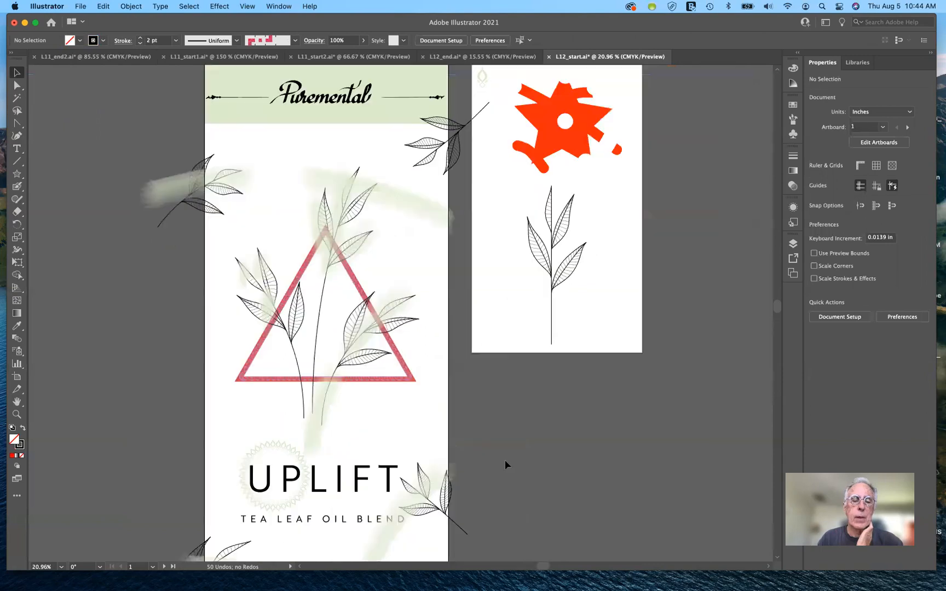
scroll(494, 468, "down", 1)
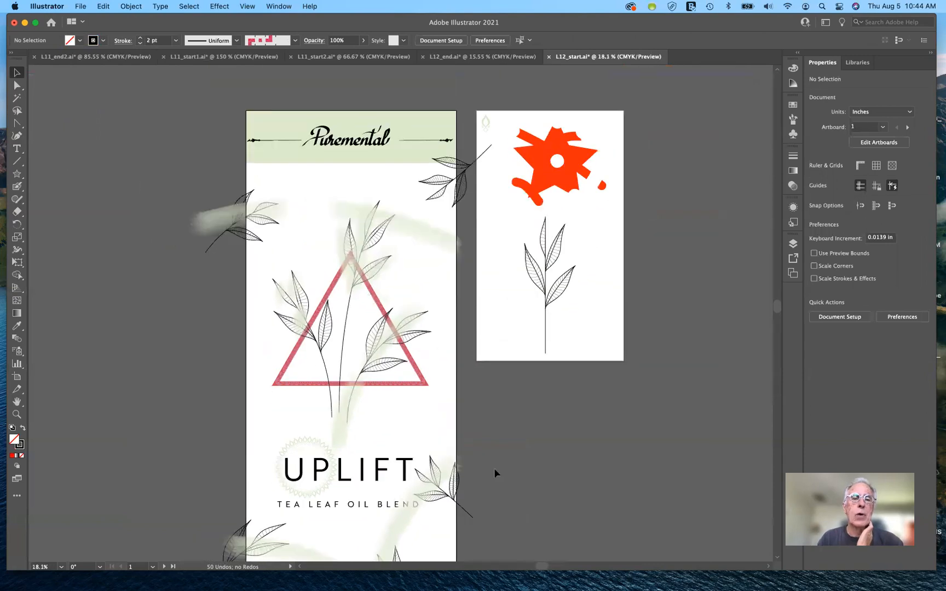
scroll(494, 468, "down", 2)
scroll(494, 469, "right", 1)
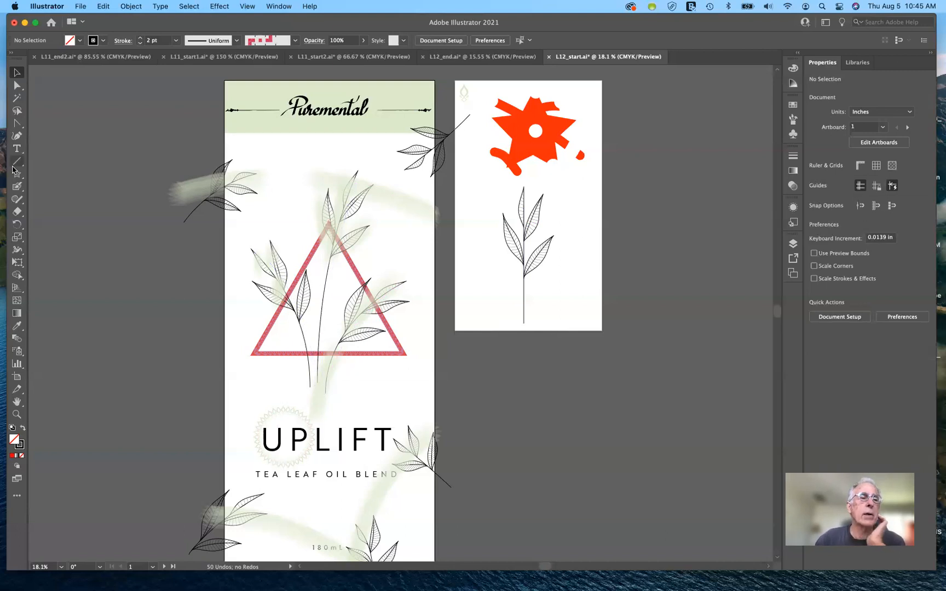
left_click(18, 86)
left_click_drag(18, 85, 46, 85)
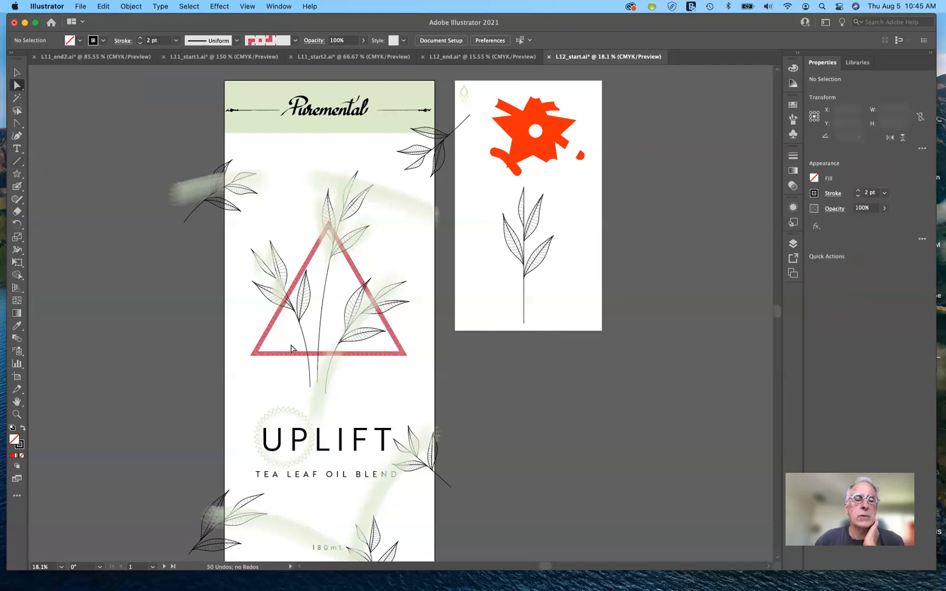
left_click(333, 309)
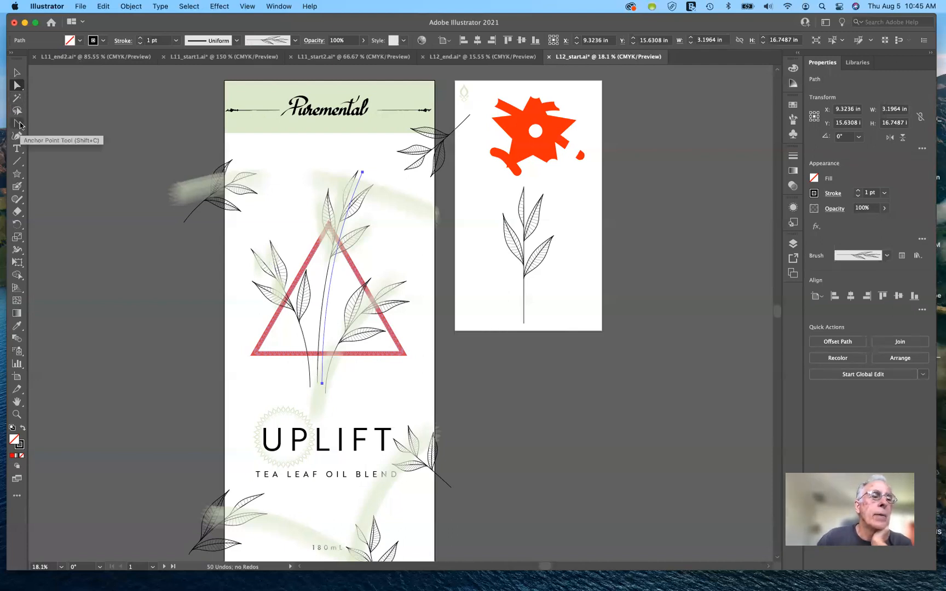
left_click(18, 124)
mouse_move(361, 173)
left_mouse_down()
mouse_move(283, 195)
mouse_move(306, 131)
mouse_move(408, 71)
mouse_move(402, 57)
mouse_move(365, 225)
mouse_move(436, 140)
mouse_move(455, 148)
left_mouse_up()
key("cmd+z")
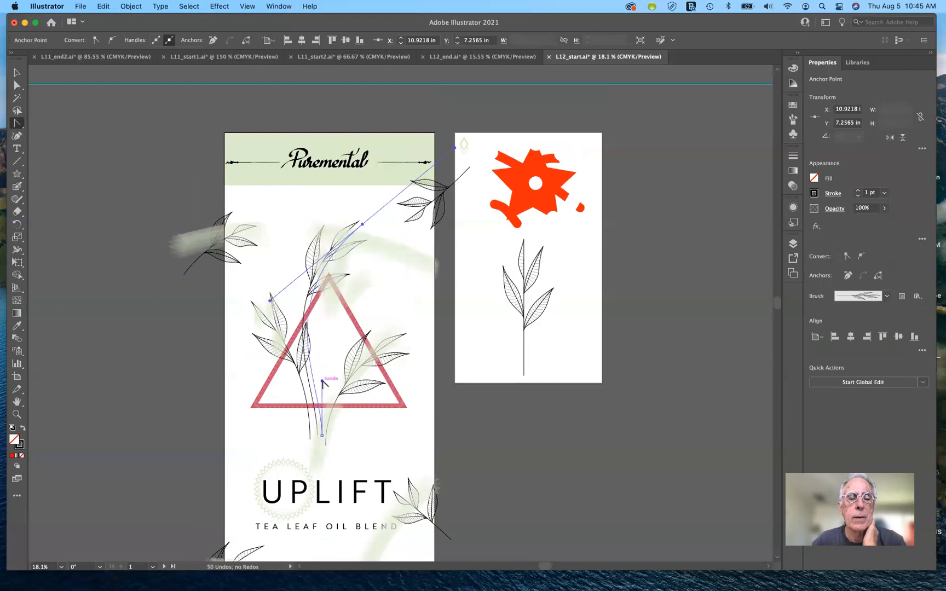
left_click_drag(323, 381, 281, 400)
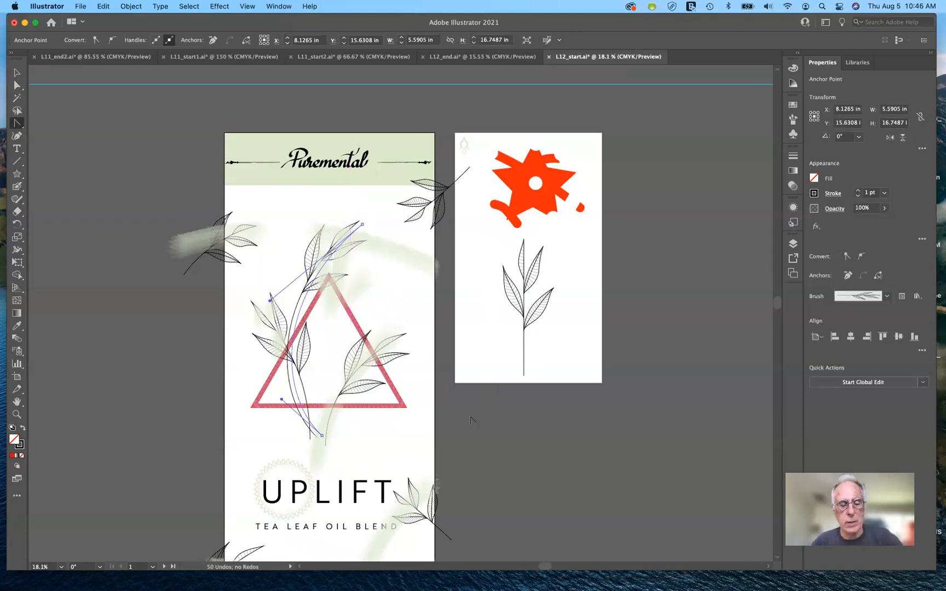
Step: Undo both handle adjustments on the central leaf branch and deselect it
key("super+z")
key("super+z")
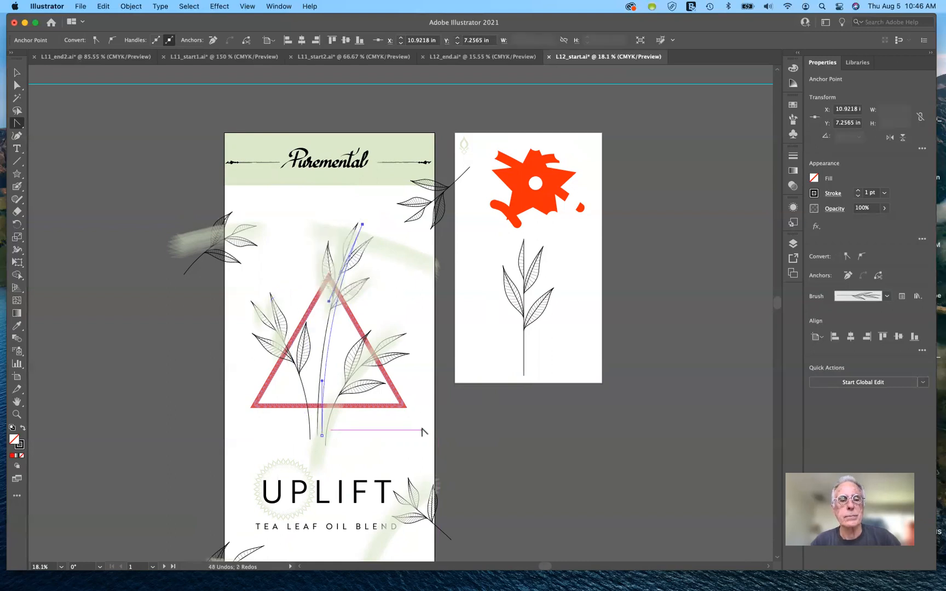
left_click(18, 74)
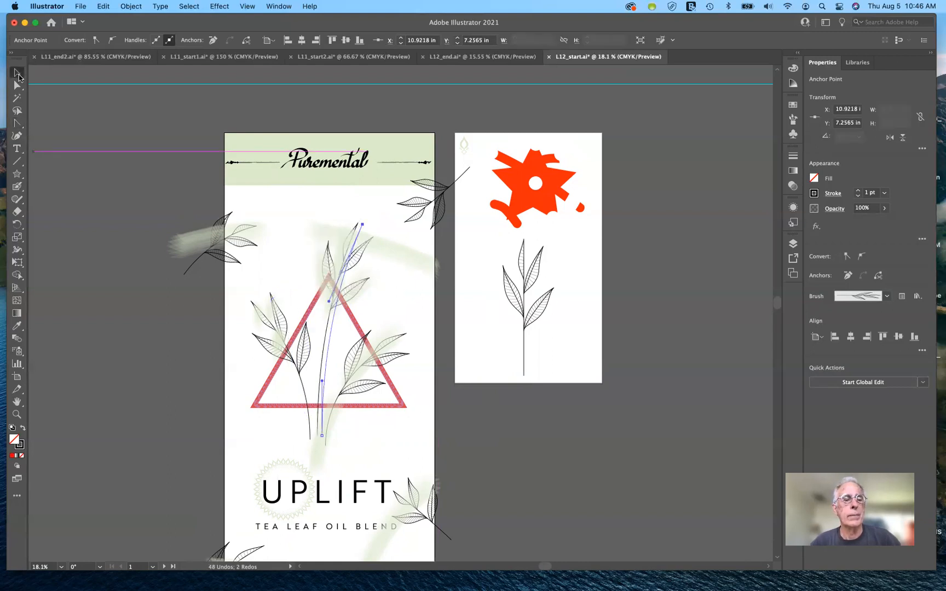
left_click(277, 421)
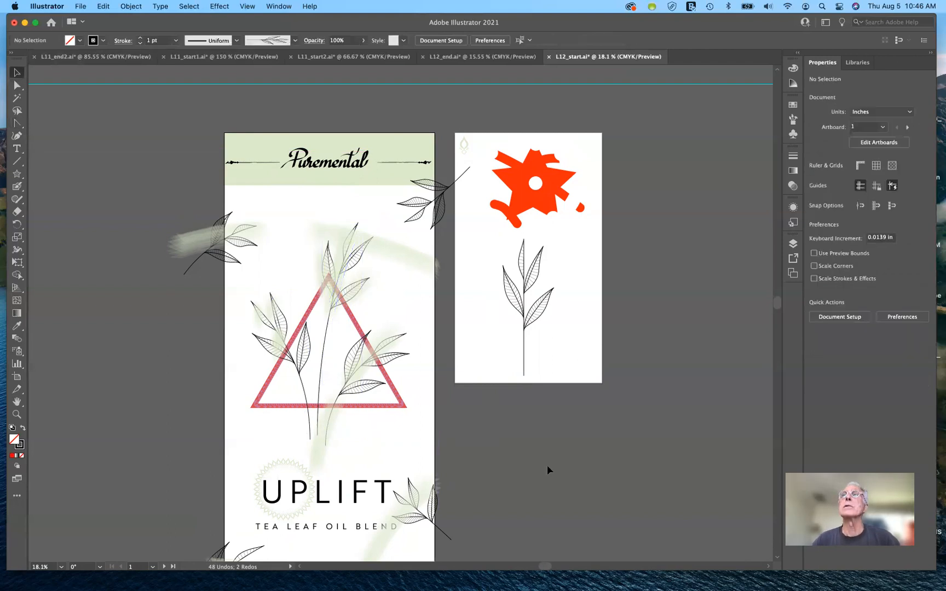